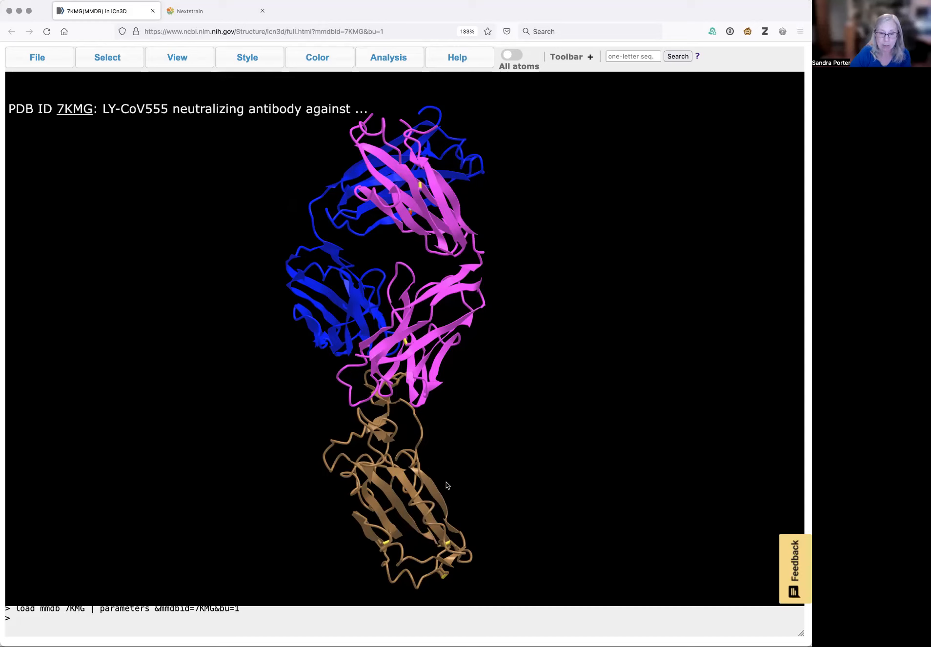
# Rotate the 7KMG antibody–spike structure and open its sequences and annotations view
pyautogui.moveTo(442, 487); pyautogui.dragTo(570, 334)
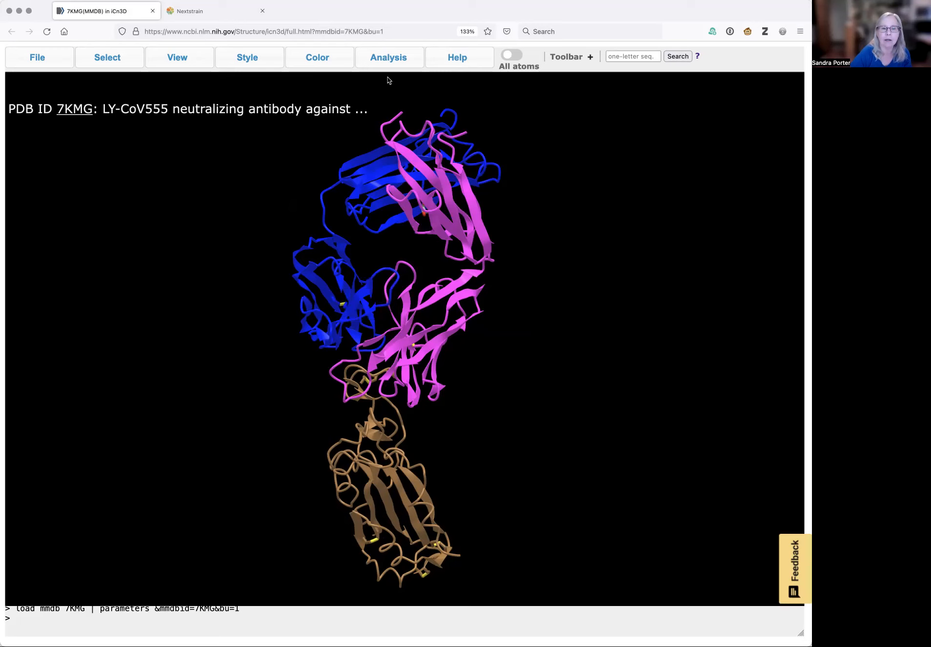
pyautogui.click(391, 58)
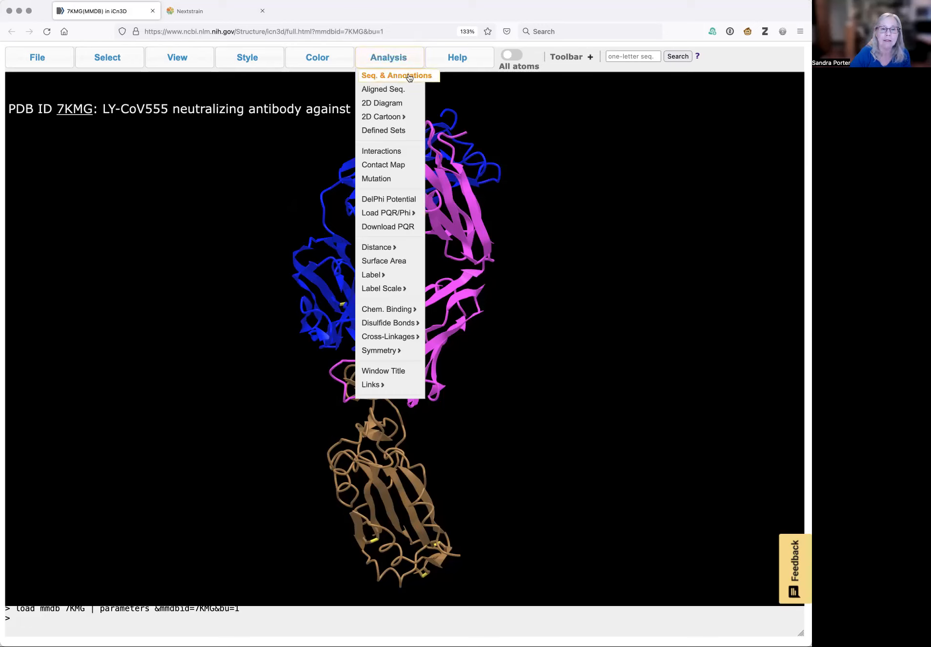
pyautogui.click(410, 78)
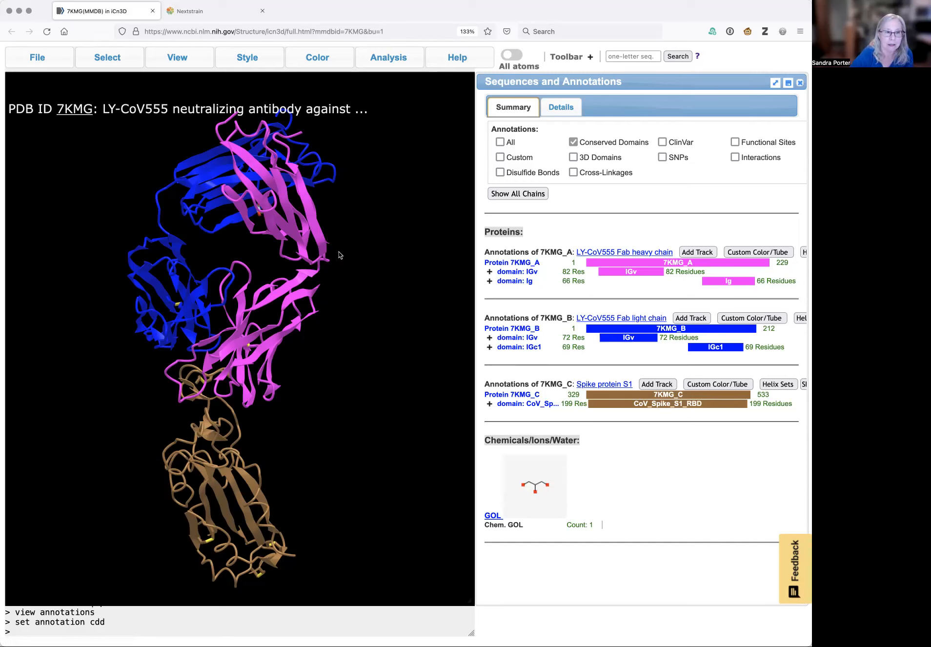
# Switch to the Nextstrain tab and open the latest global SARS-CoV-2 analysis built on open data
pyautogui.click(217, 12)
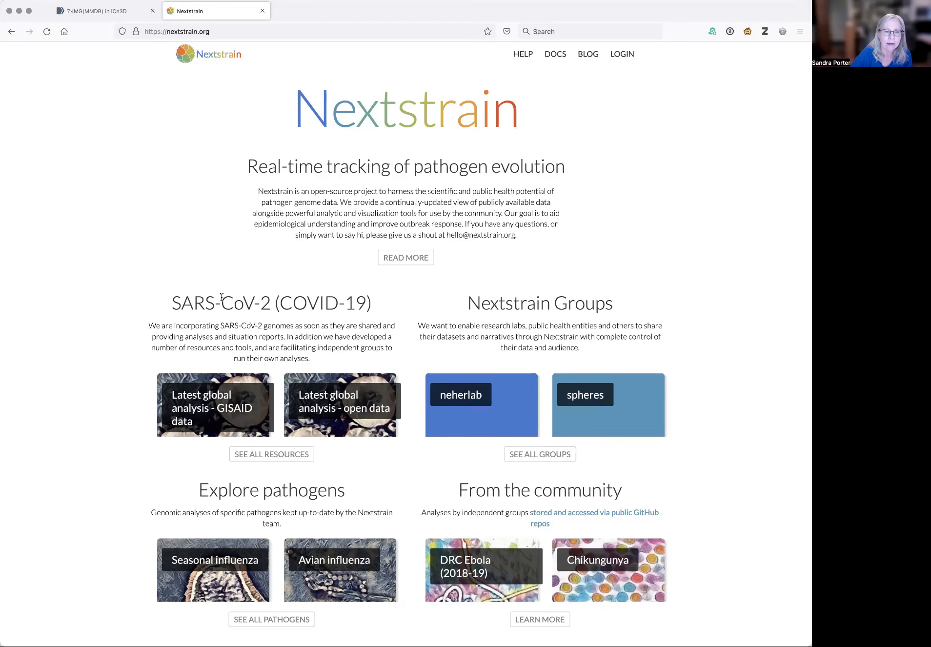
pyautogui.moveTo(174, 305); pyautogui.dragTo(374, 304)
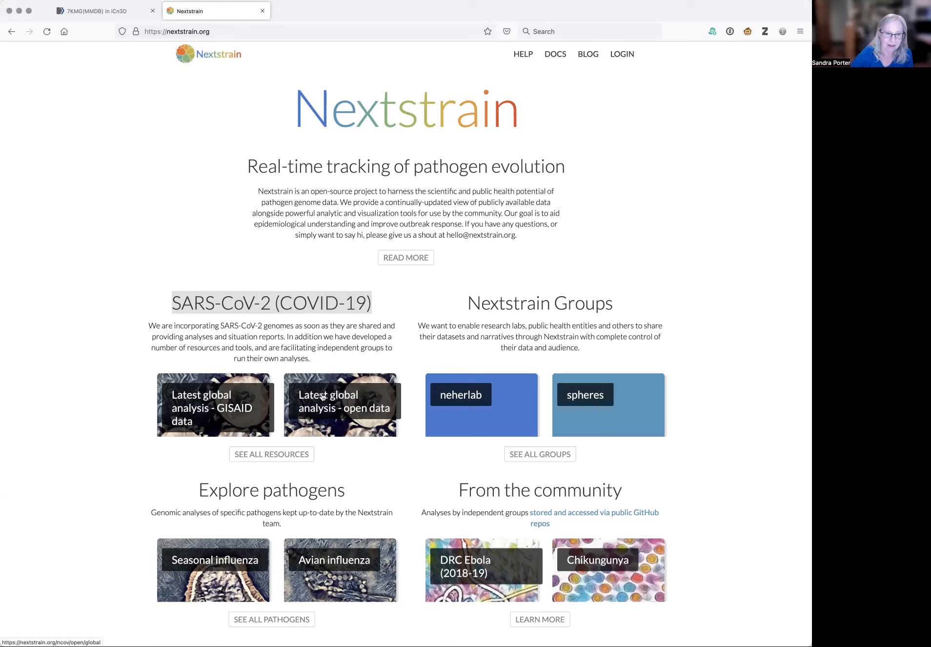
pyautogui.click(345, 398)
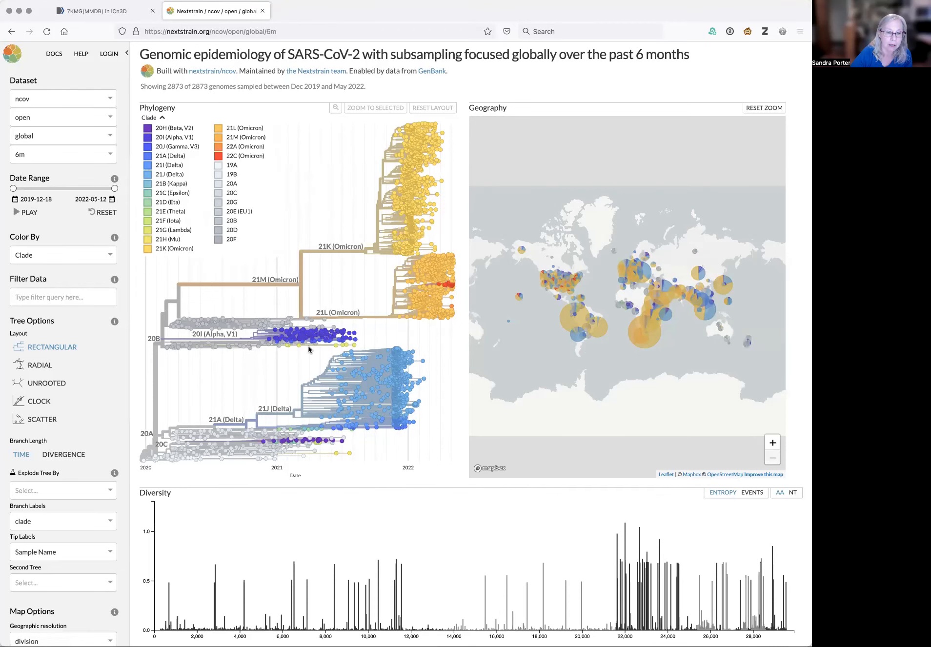
# Highlight the number of genomes shown and the sampling date range in the dataset summary
pyautogui.moveTo(309, 340)
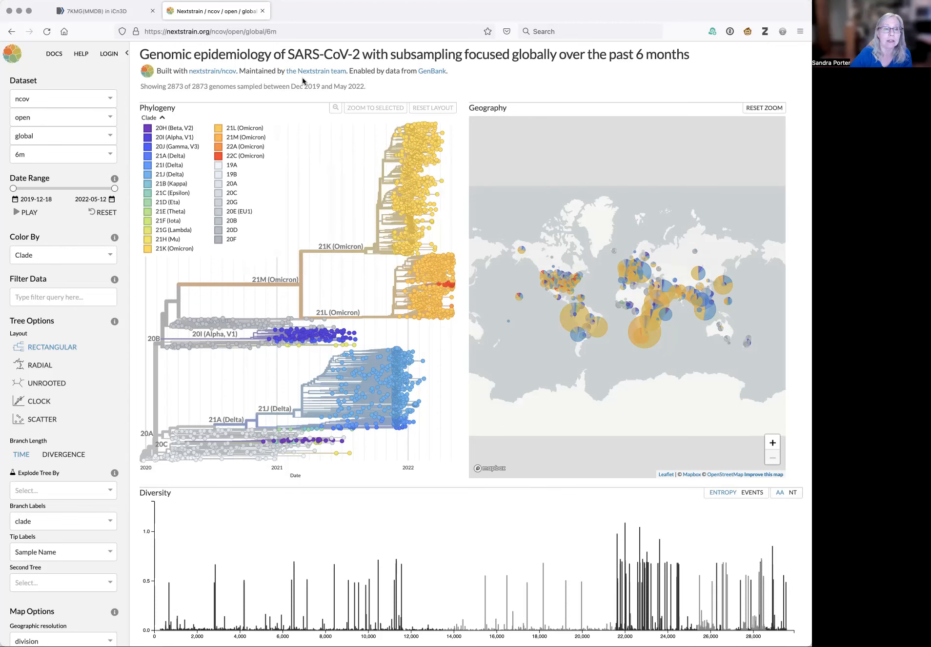
pyautogui.moveTo(141, 86); pyautogui.dragTo(208, 87)
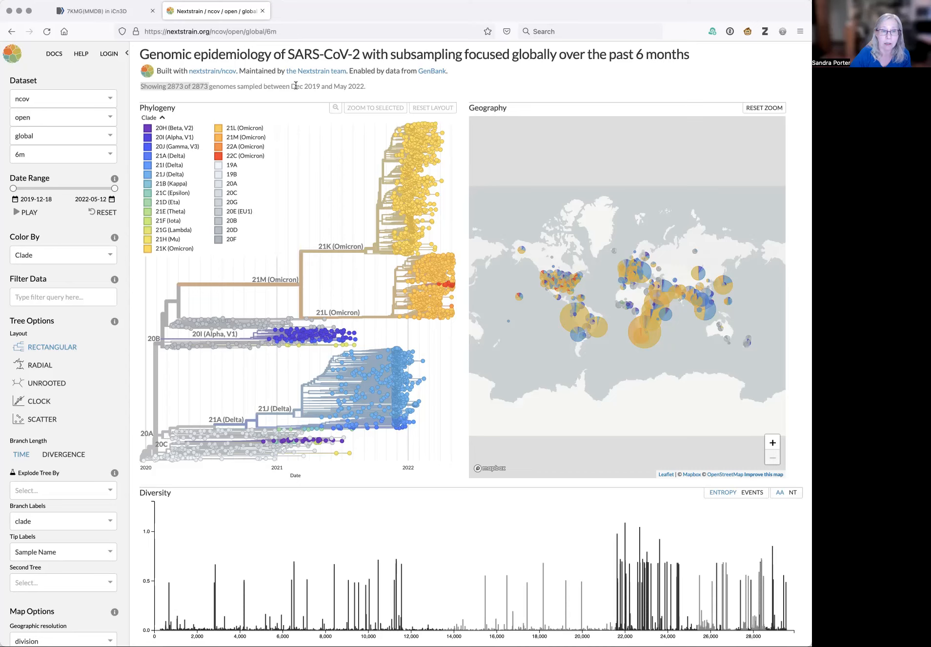
pyautogui.moveTo(291, 86); pyautogui.dragTo(366, 86)
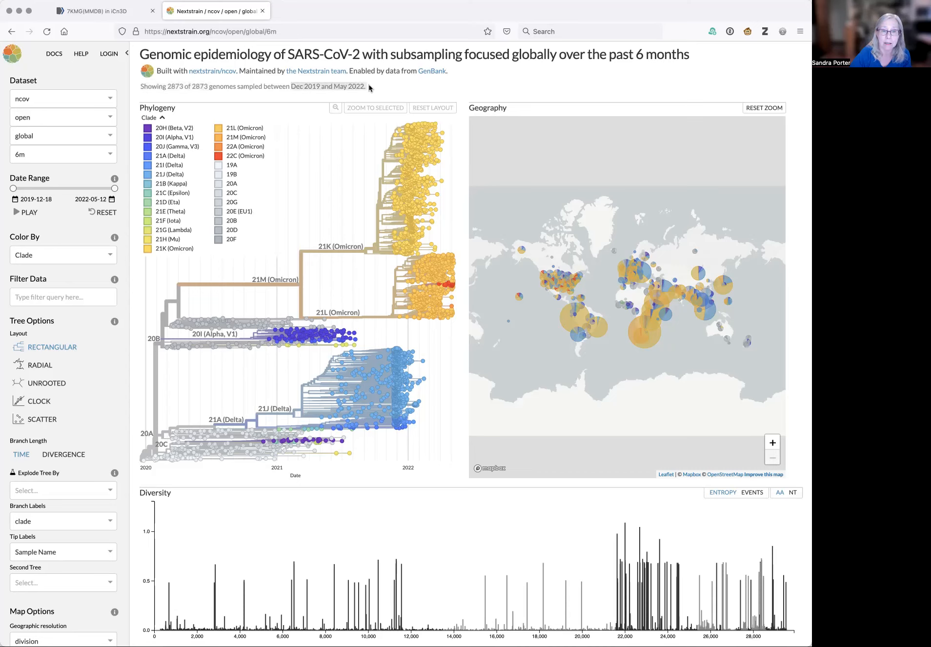
pyautogui.click(489, 89)
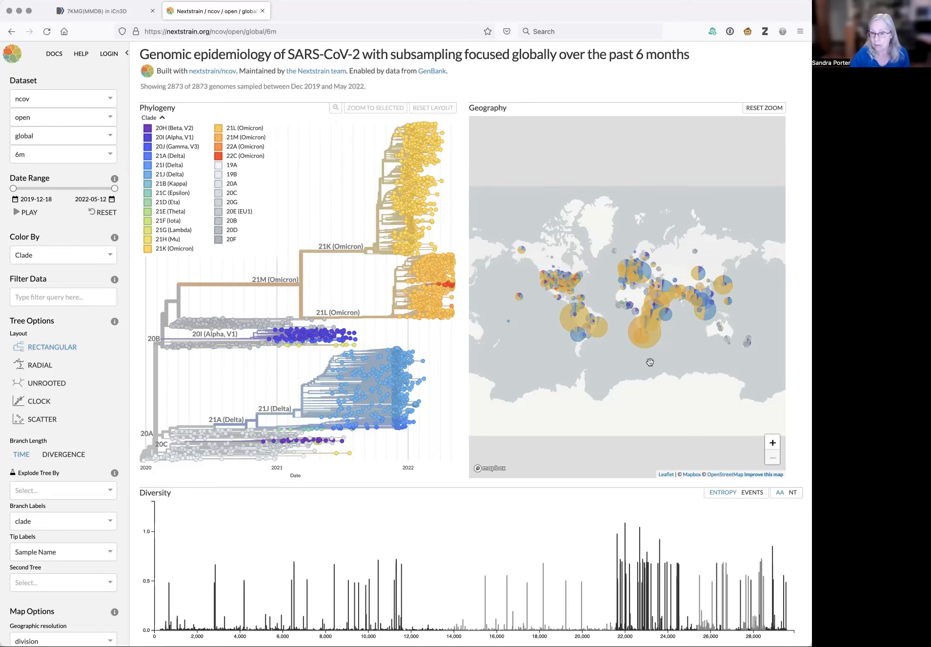
# Scroll down and examine the clade frequencies chart by hovering over the Delta and Omicron areas
pyautogui.scroll(1, 694, 360)
pyautogui.scroll(-1, 694, 360)
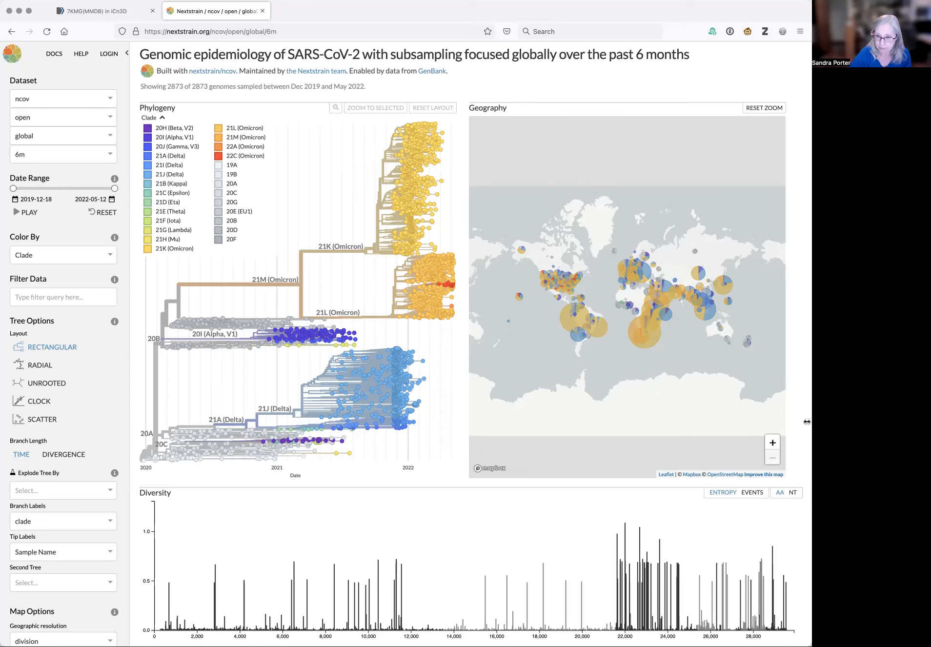
pyautogui.scroll(-3, 803, 428)
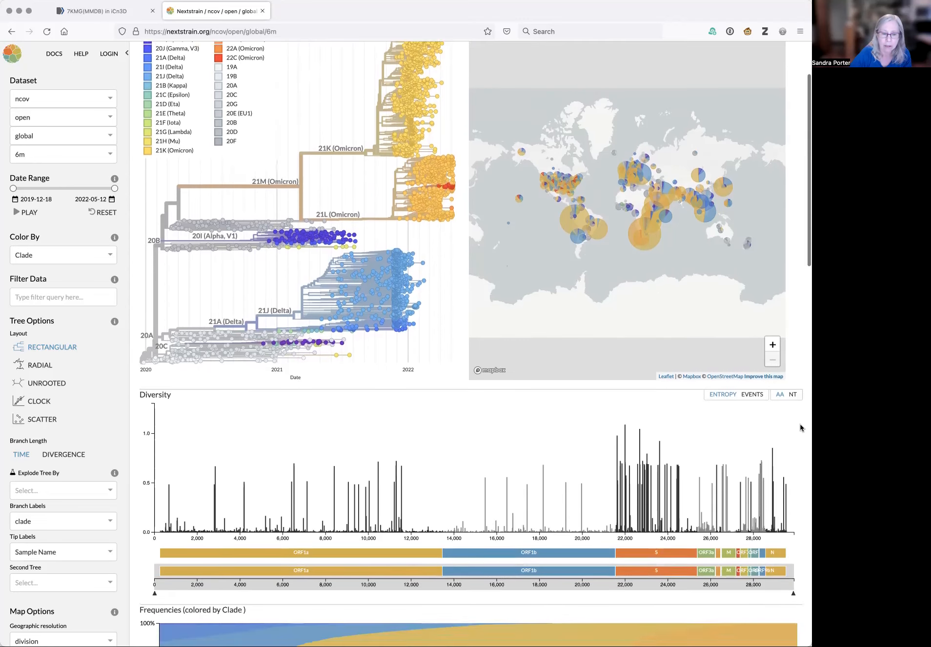
pyautogui.scroll(-1, 801, 428)
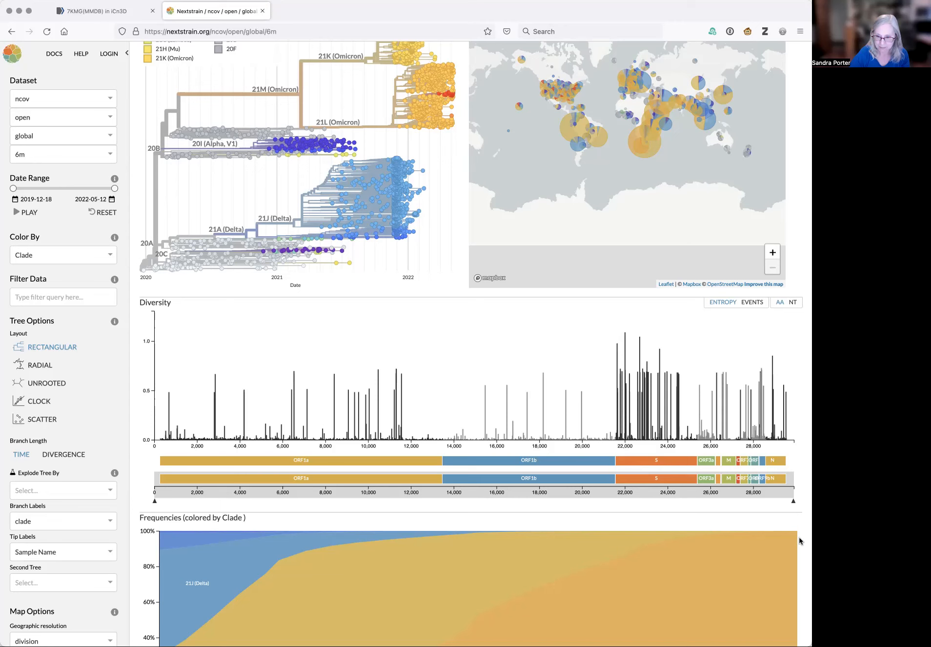
pyautogui.scroll(-5, 805, 551)
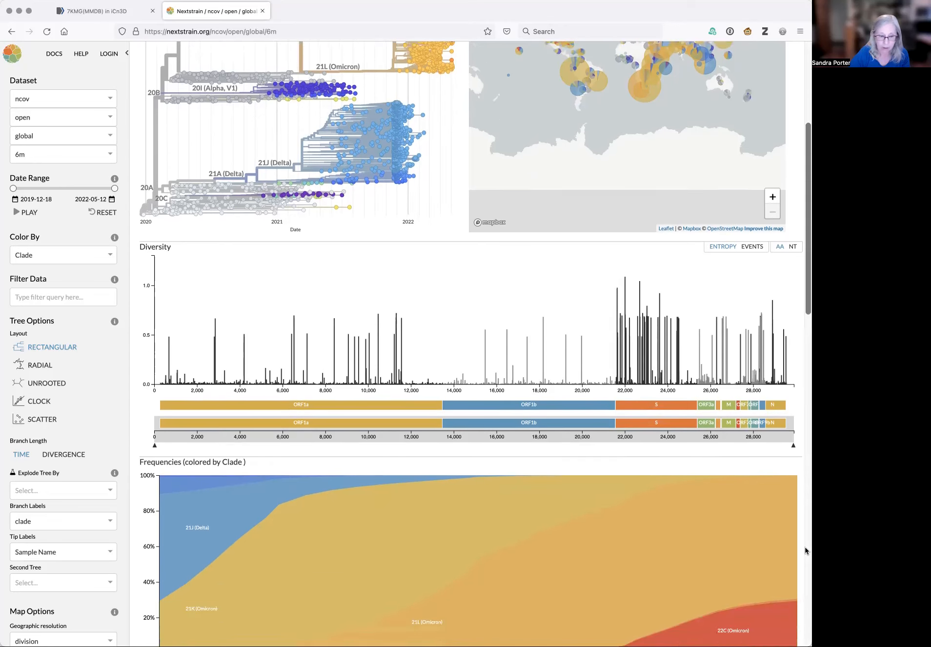
pyautogui.scroll(-1, 806, 550)
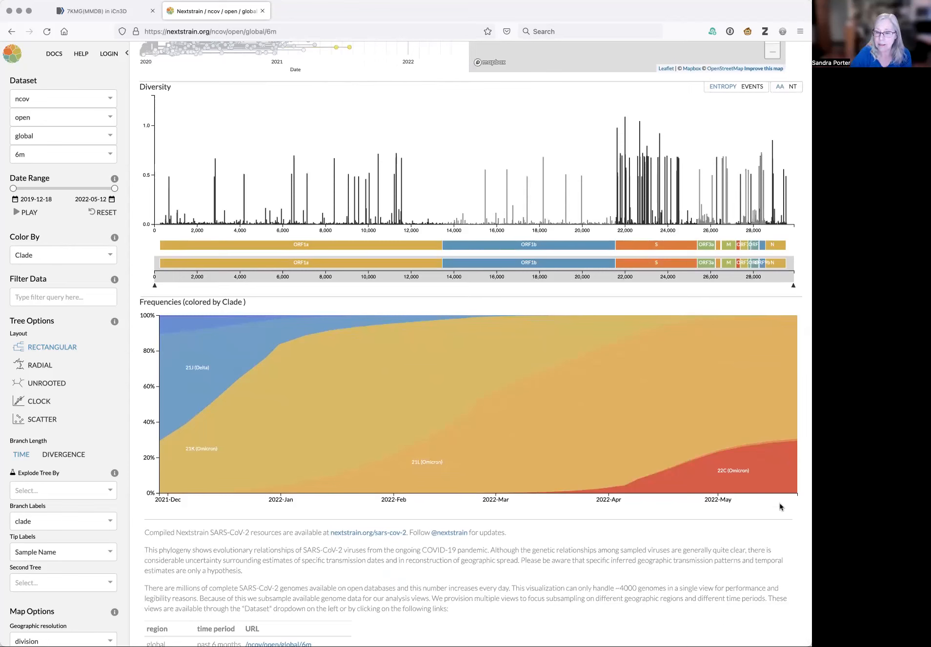
pyautogui.moveTo(776, 480)
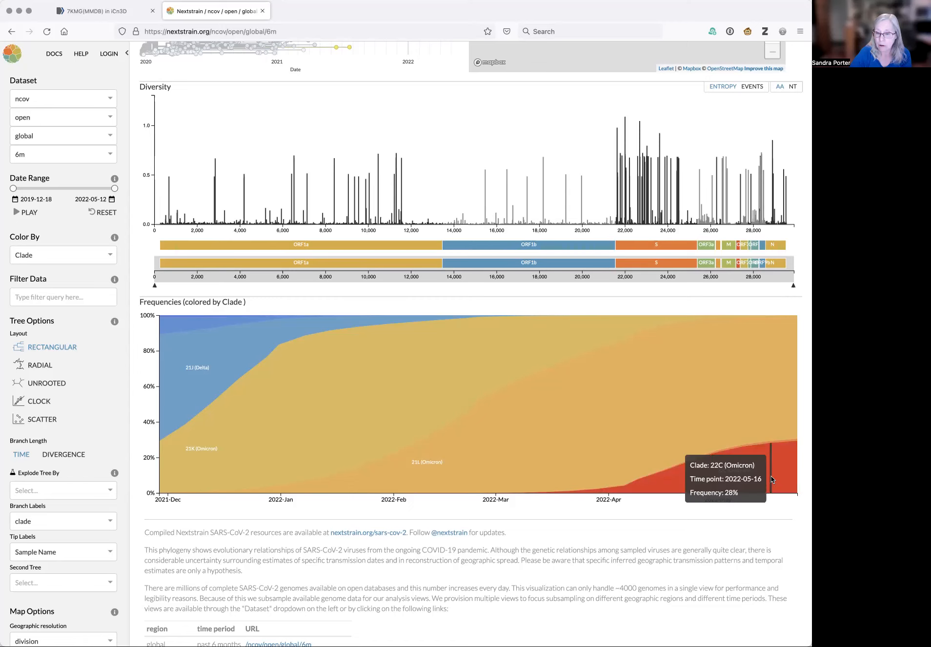
pyautogui.moveTo(735, 406)
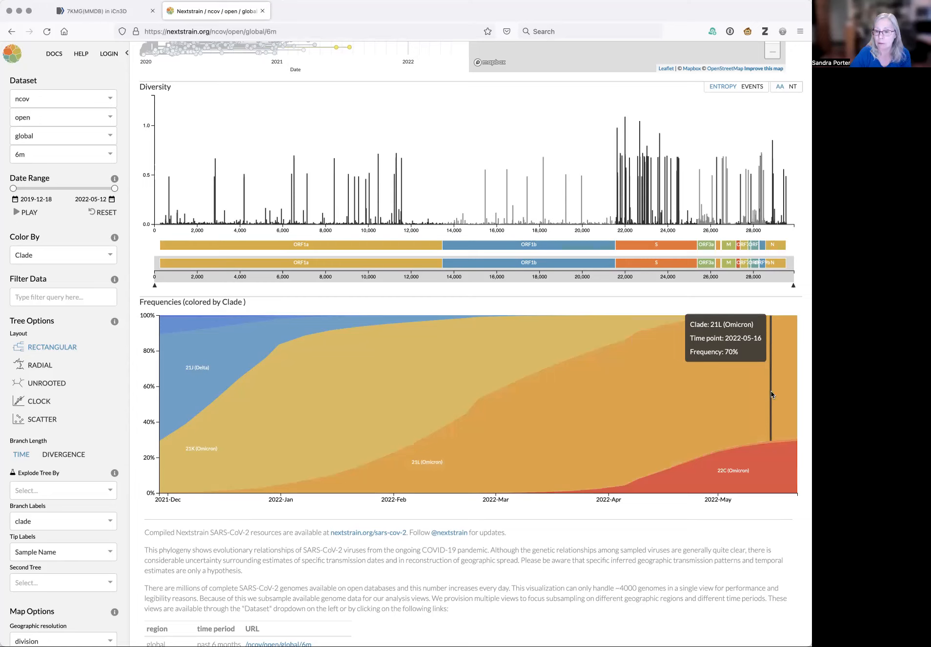
pyautogui.moveTo(240, 385)
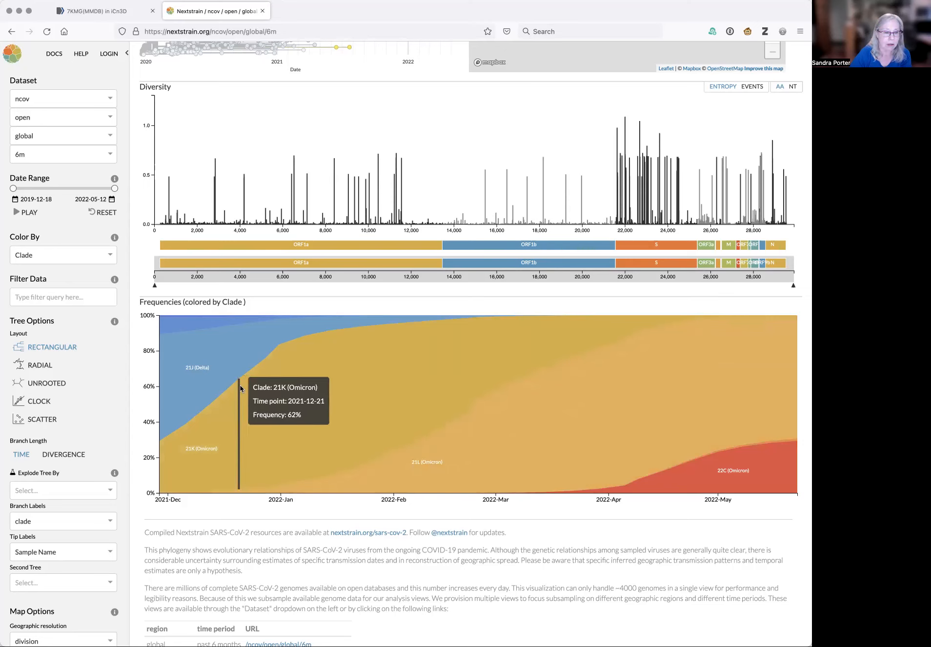
pyautogui.moveTo(207, 361)
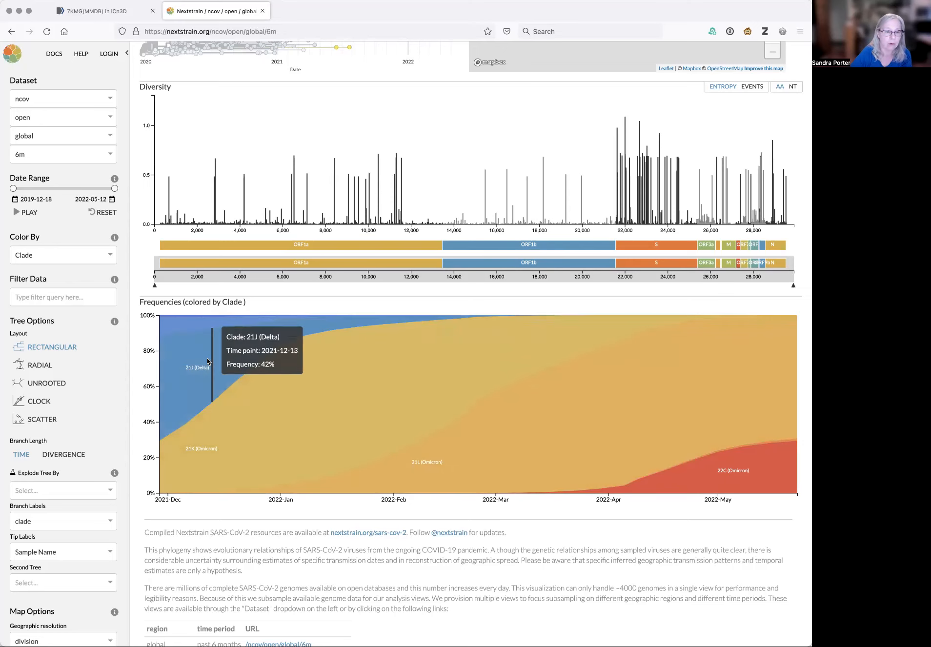
pyautogui.moveTo(172, 331)
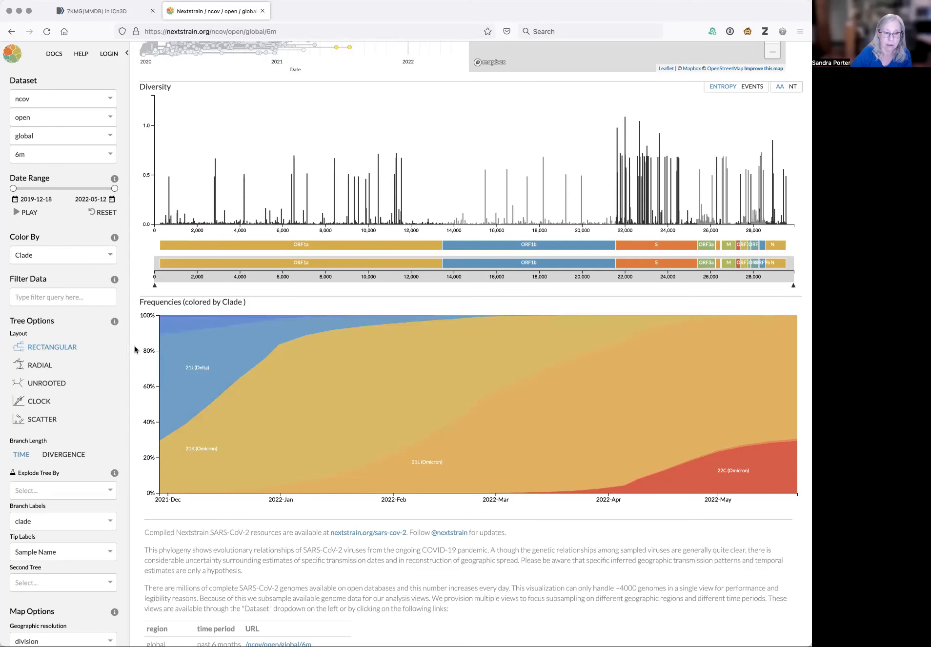
# Color the tree and map by genotype at codon 142 of spike protein S using its diversity chart bar
pyautogui.scroll(2, 138, 347)
pyautogui.scroll(10, 140, 346)
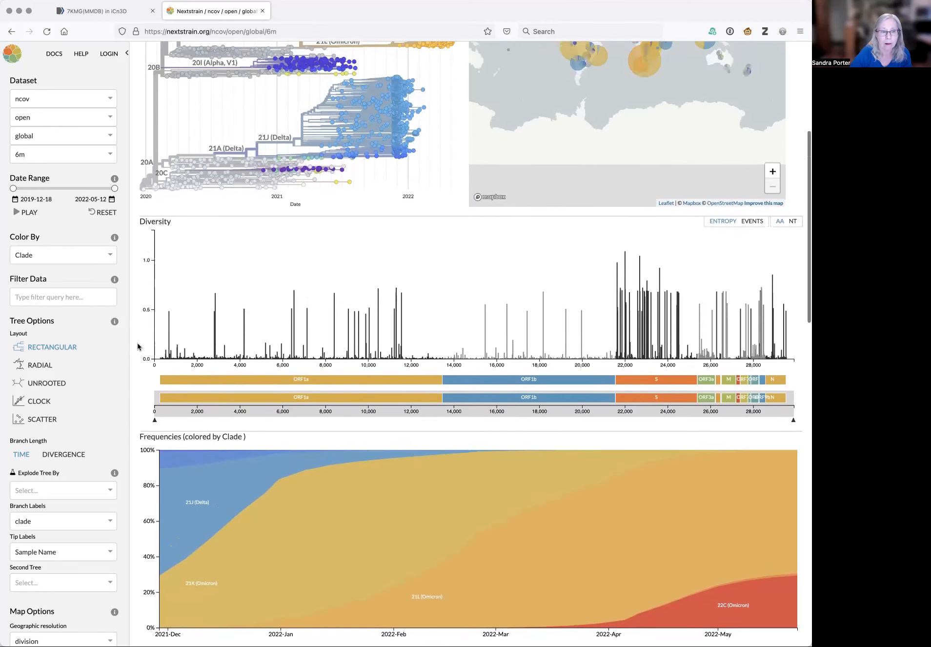
pyautogui.scroll(1, 143, 347)
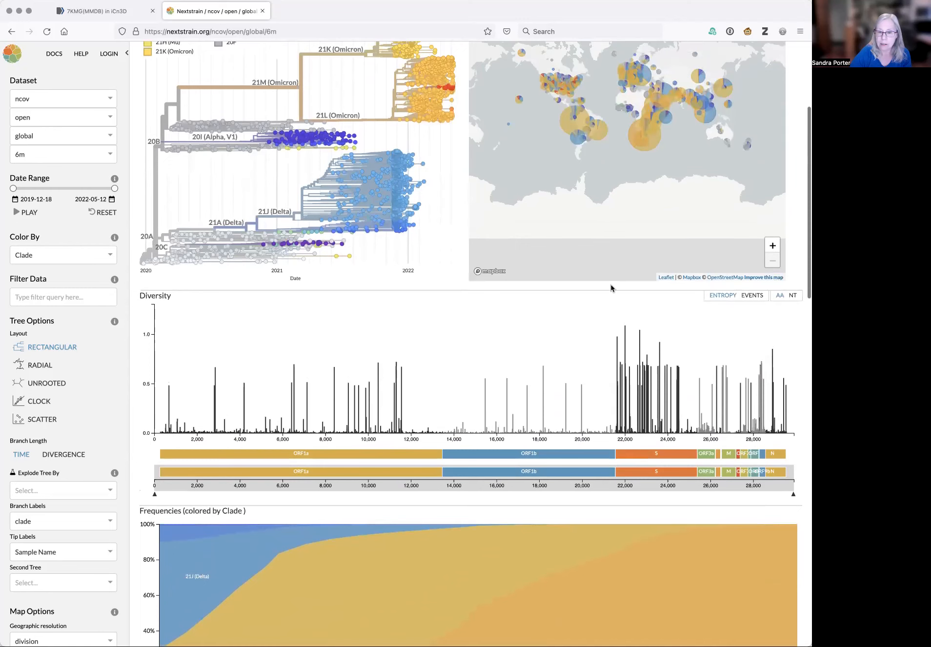
pyautogui.moveTo(627, 332)
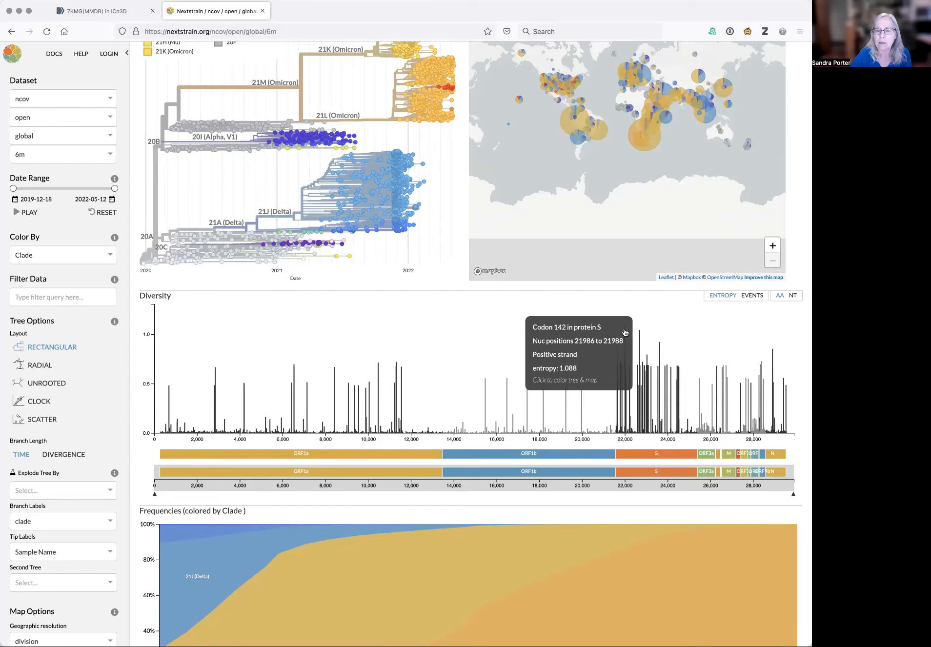
pyautogui.click(625, 332)
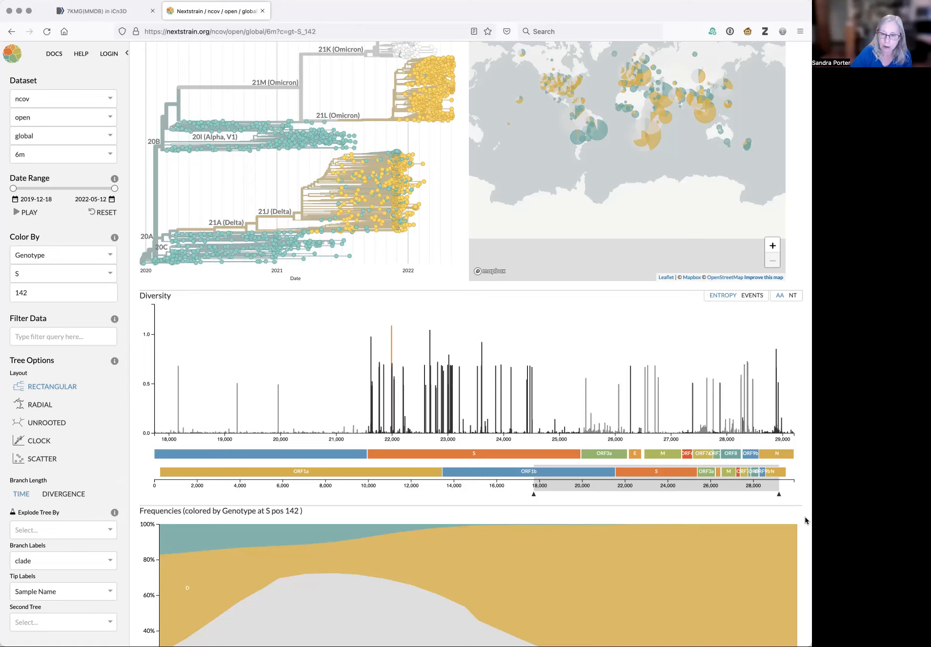
# Examine the frequencies chart colored by genotype at S position 142, then return to the page top
pyautogui.scroll(-5, 805, 521)
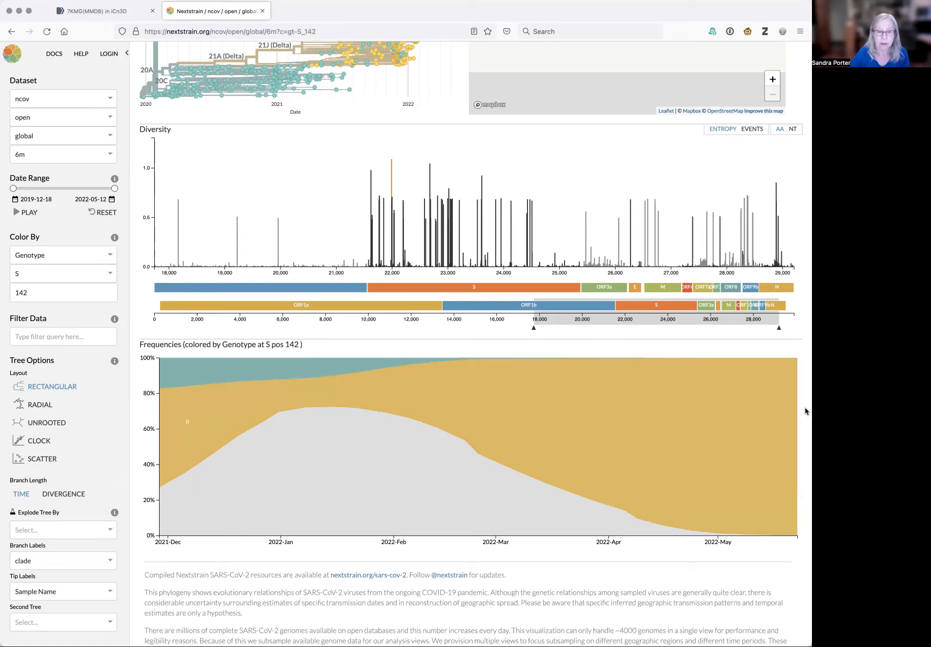
pyautogui.scroll(1, 806, 411)
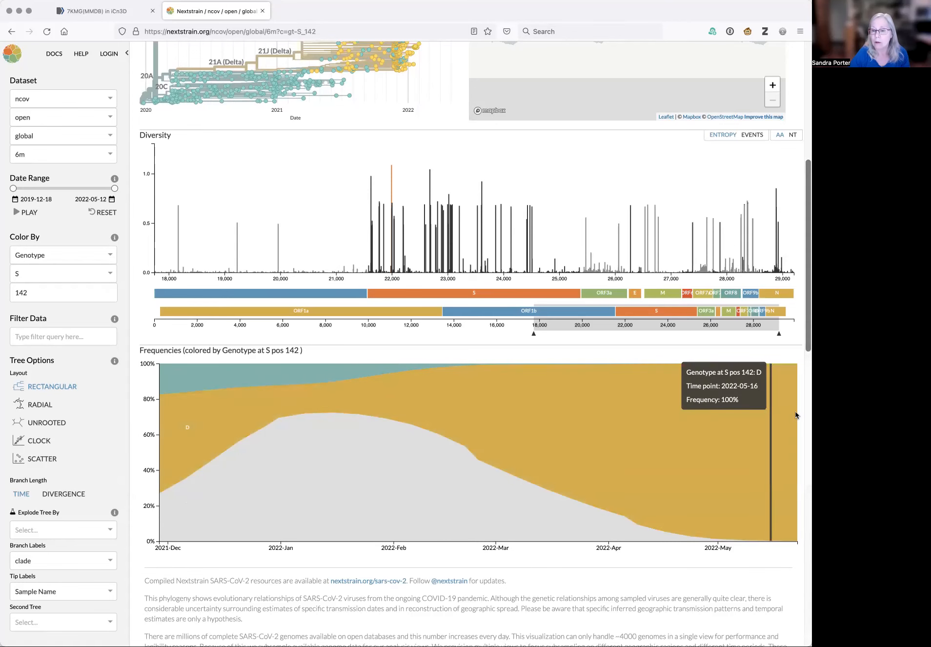
pyautogui.scroll(5, 806, 418)
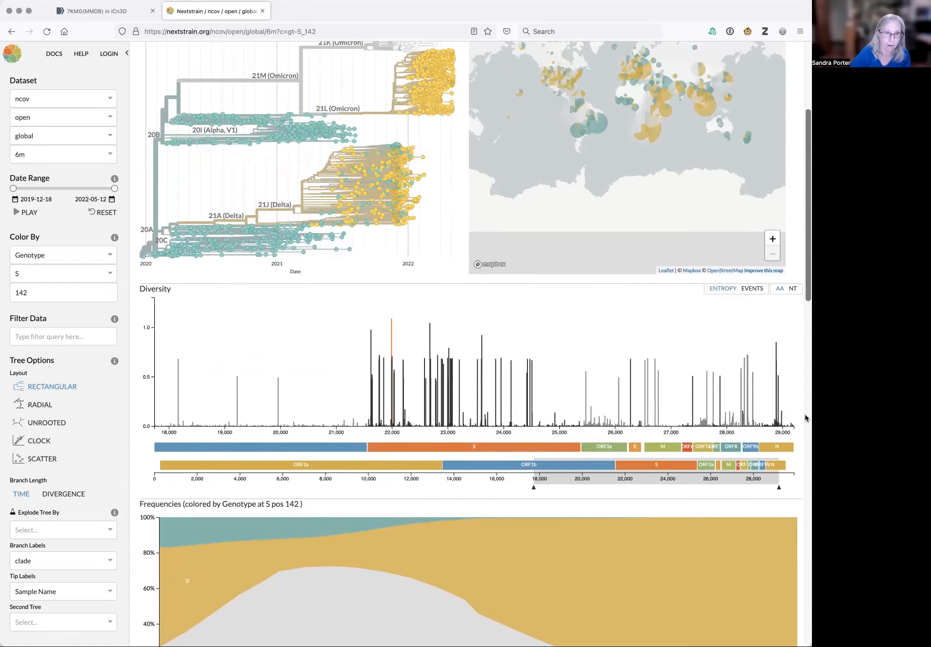
pyautogui.scroll(3, 806, 418)
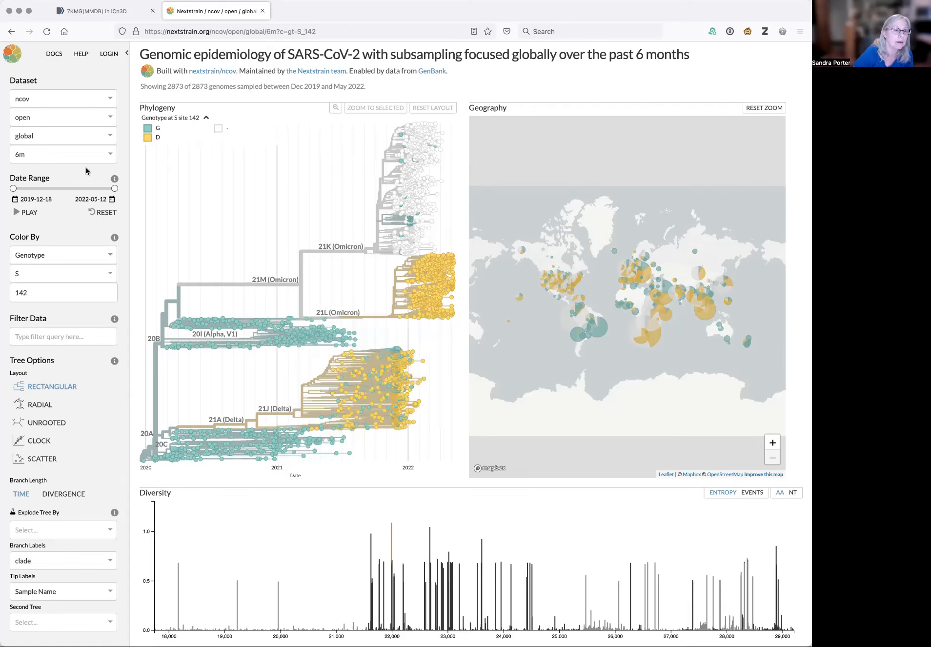
# Set the Color By option to Emerging Lineage
pyautogui.click(110, 257)
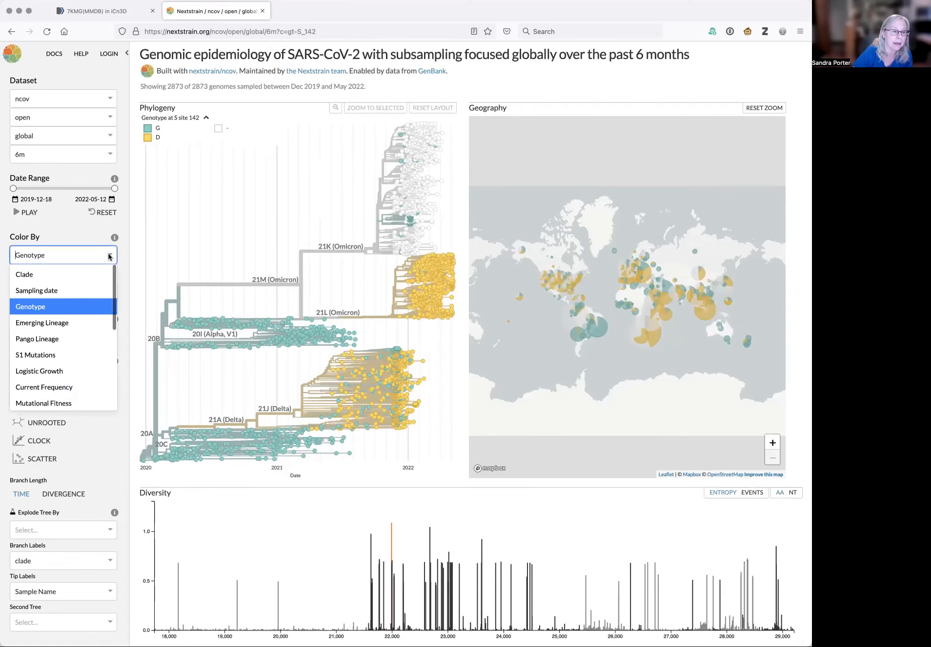
pyautogui.click(60, 276)
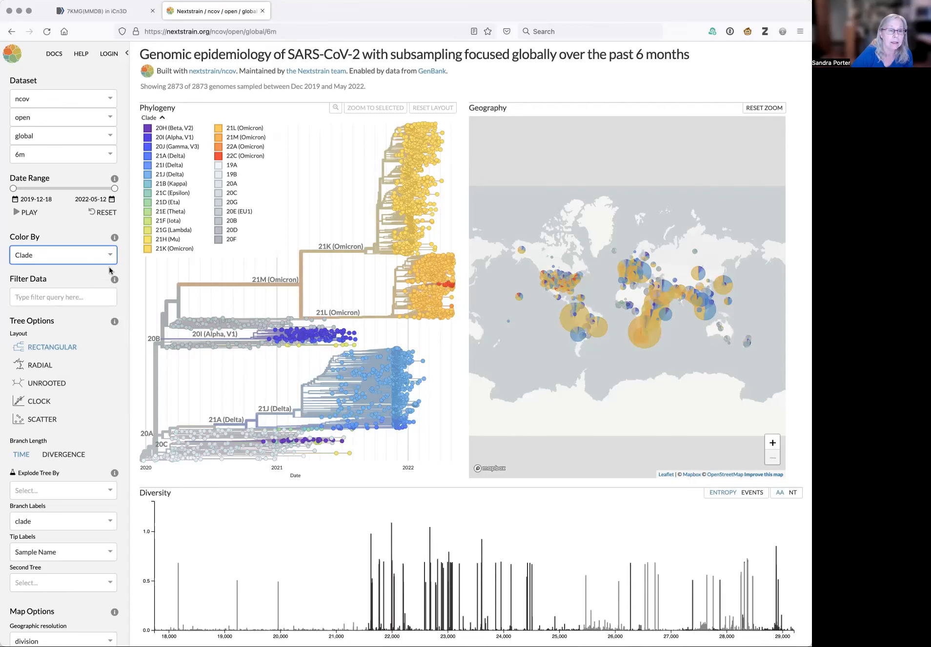
pyautogui.moveTo(113, 275)
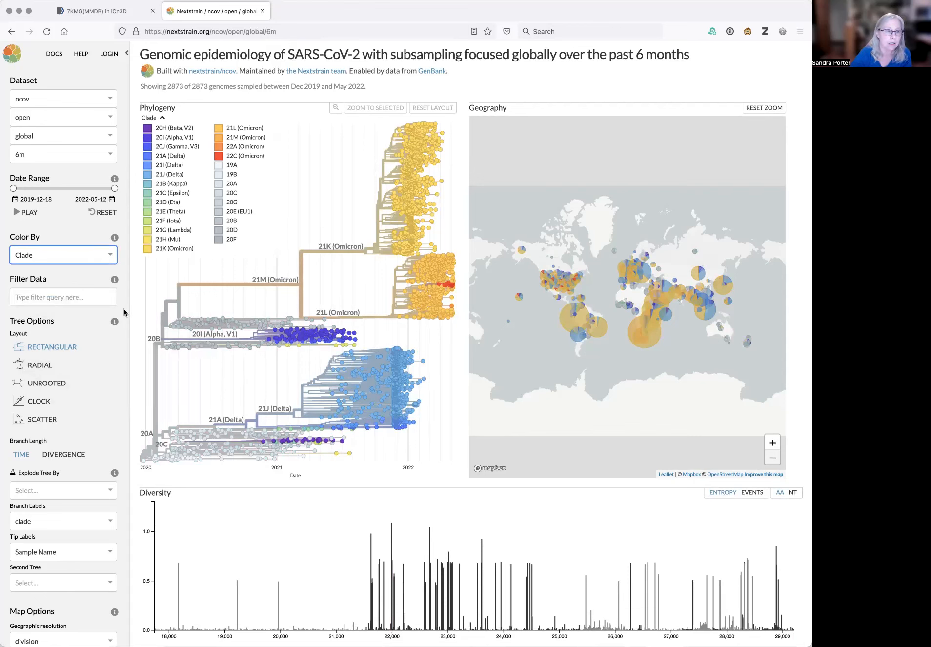
pyautogui.click(110, 257)
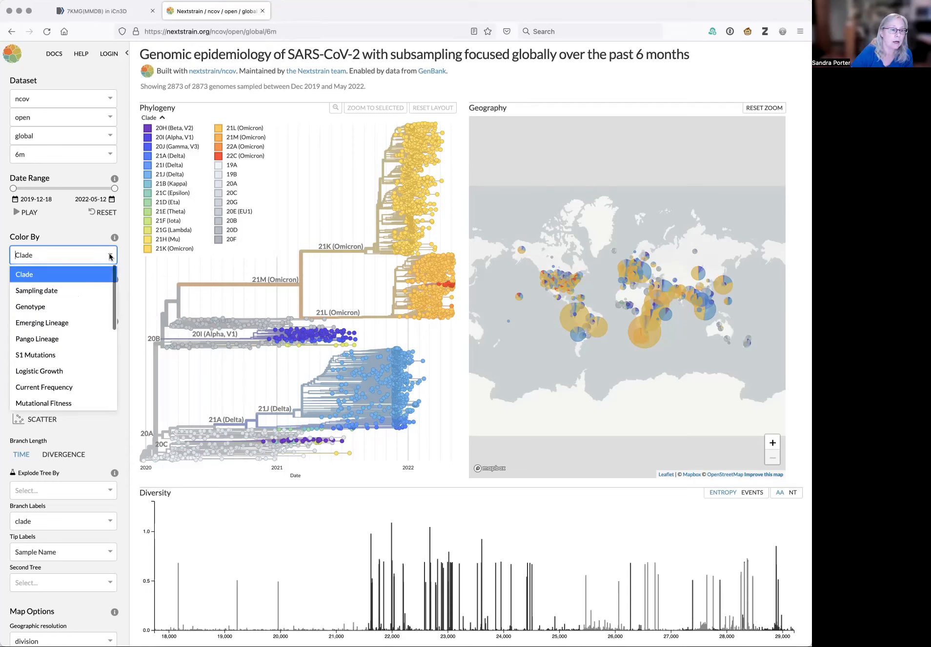
pyautogui.click(87, 324)
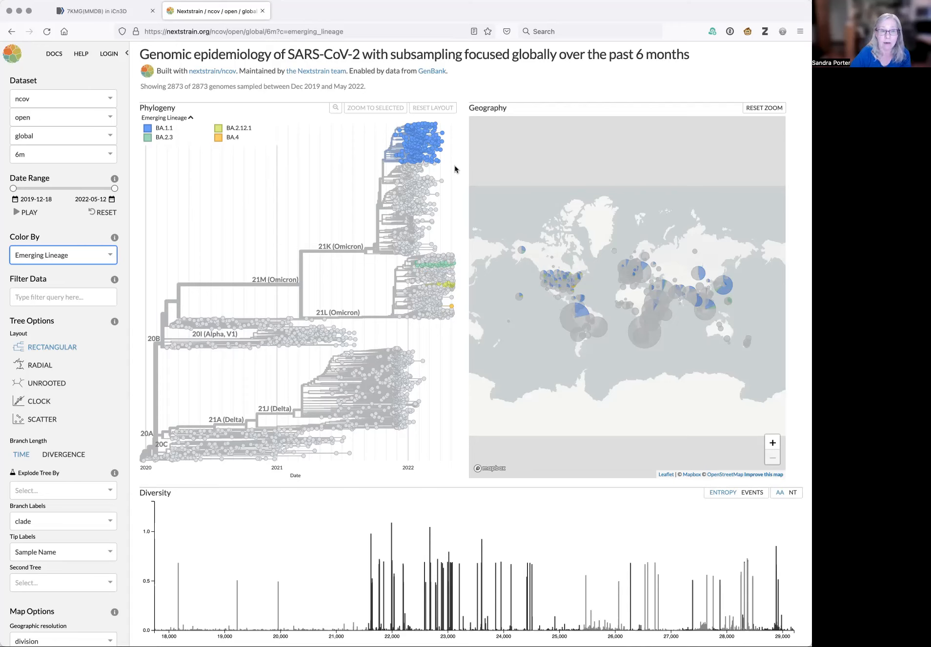
# Open the details of a BA.4 sample tip on the 21L Omicron branch of the tree
pyautogui.moveTo(452, 308)
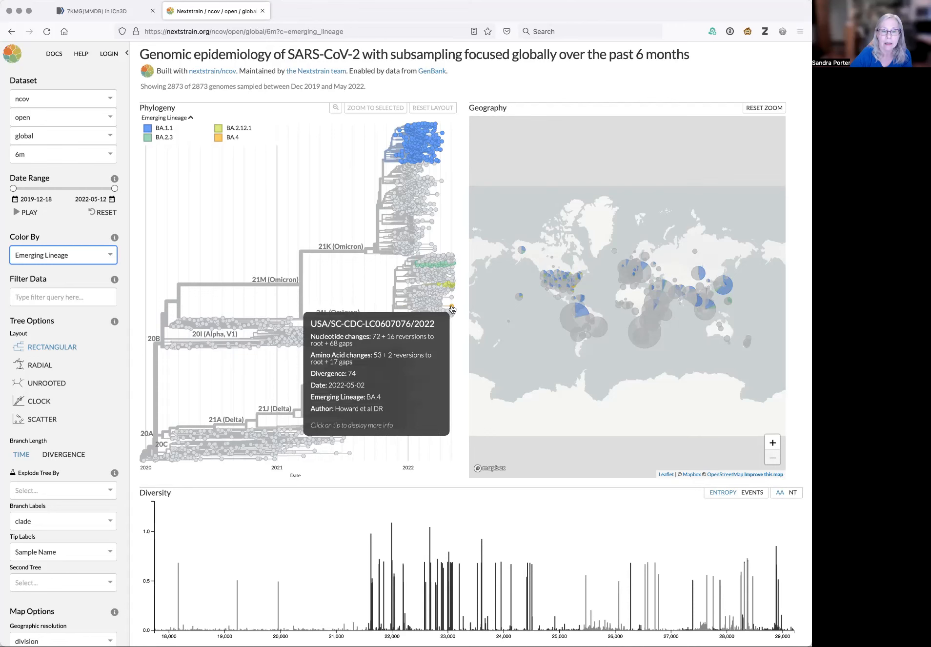
pyautogui.click(452, 308)
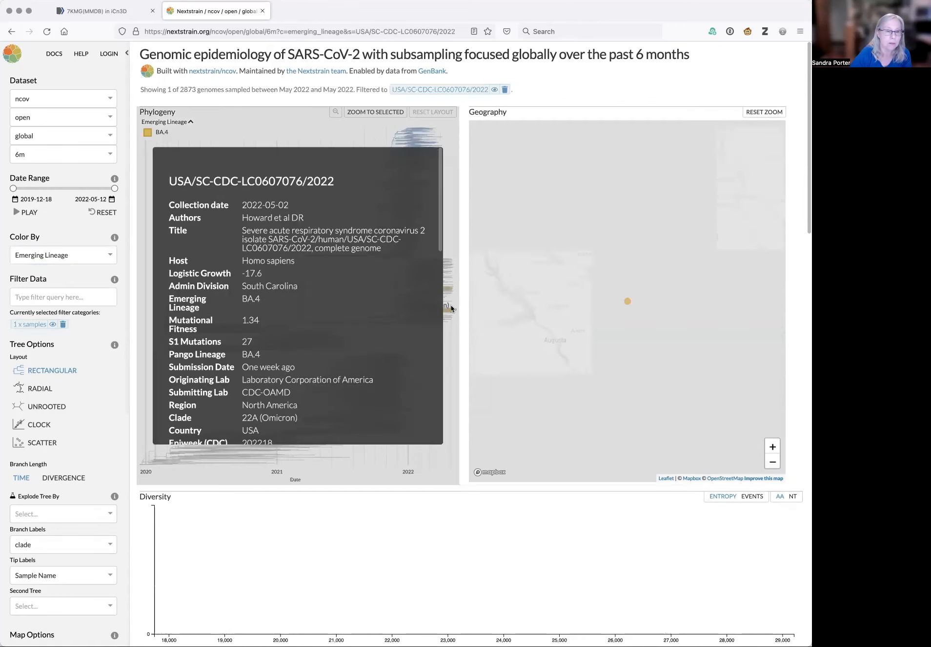
# Read through the BA.4 sample's details, including the nucleotide and per-gene amino acid changes observed from the root
pyautogui.scroll(-2, 374, 315)
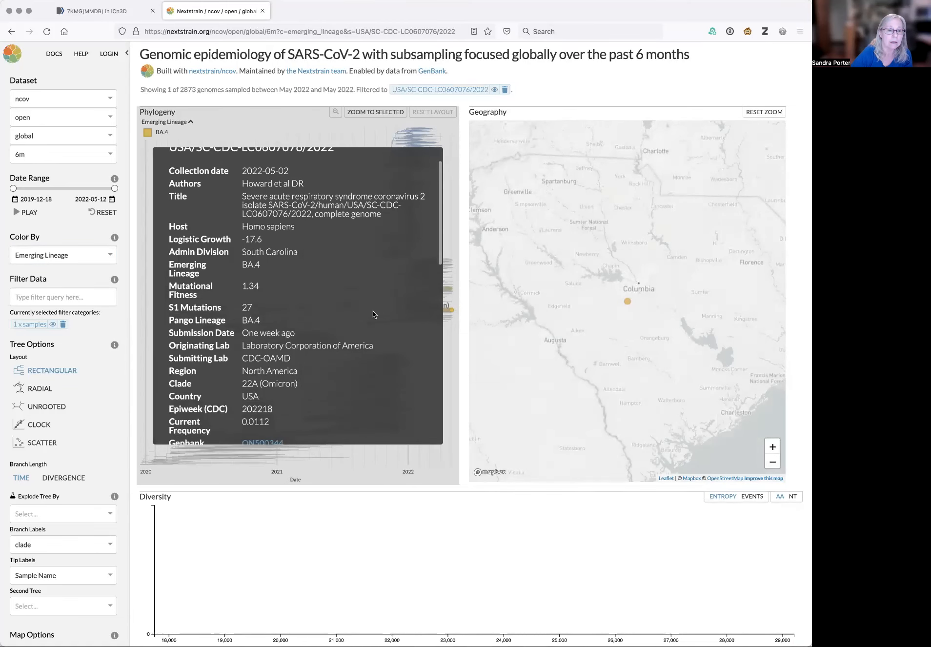
pyautogui.scroll(-2, 374, 315)
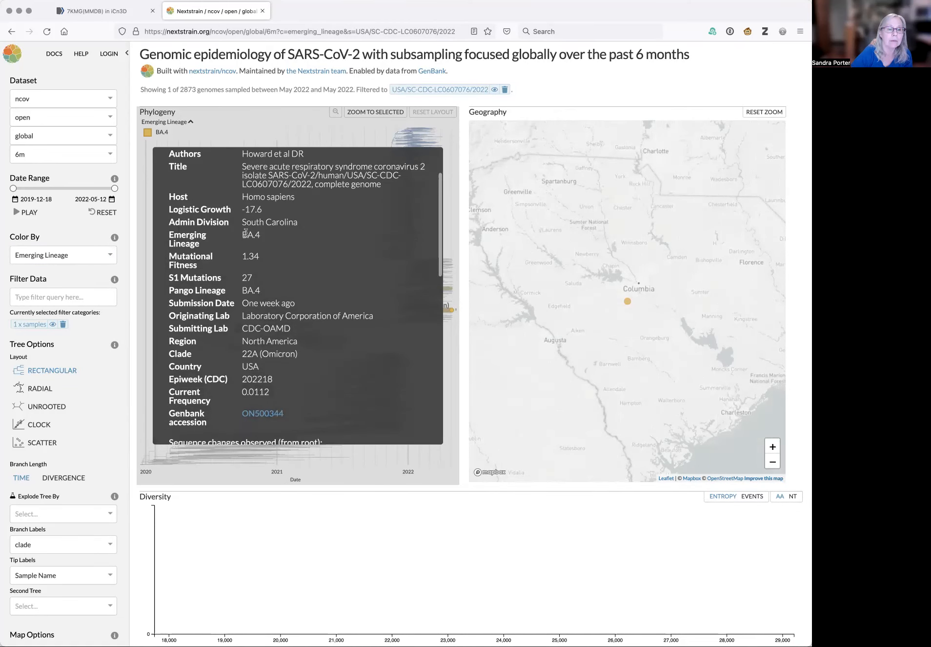
pyautogui.scroll(3, 326, 248)
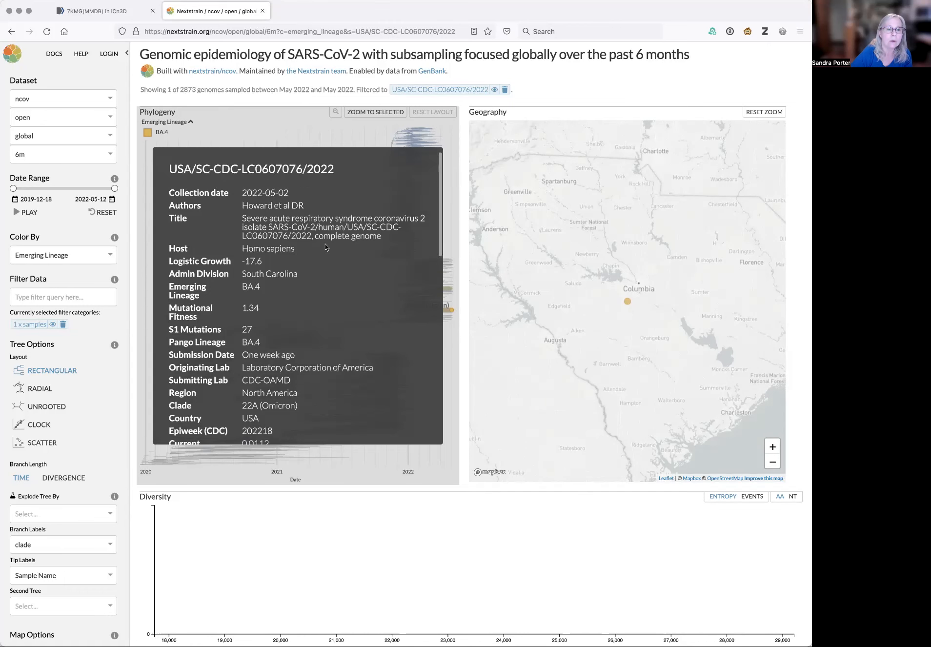
pyautogui.scroll(1, 326, 248)
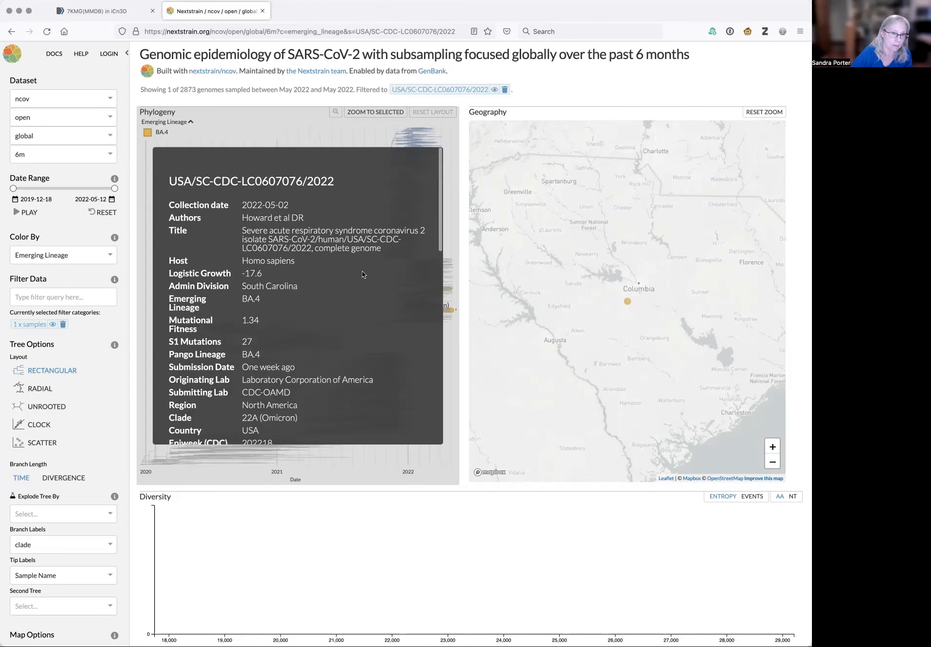
pyautogui.scroll(-2, 362, 274)
pyautogui.scroll(-3, 362, 274)
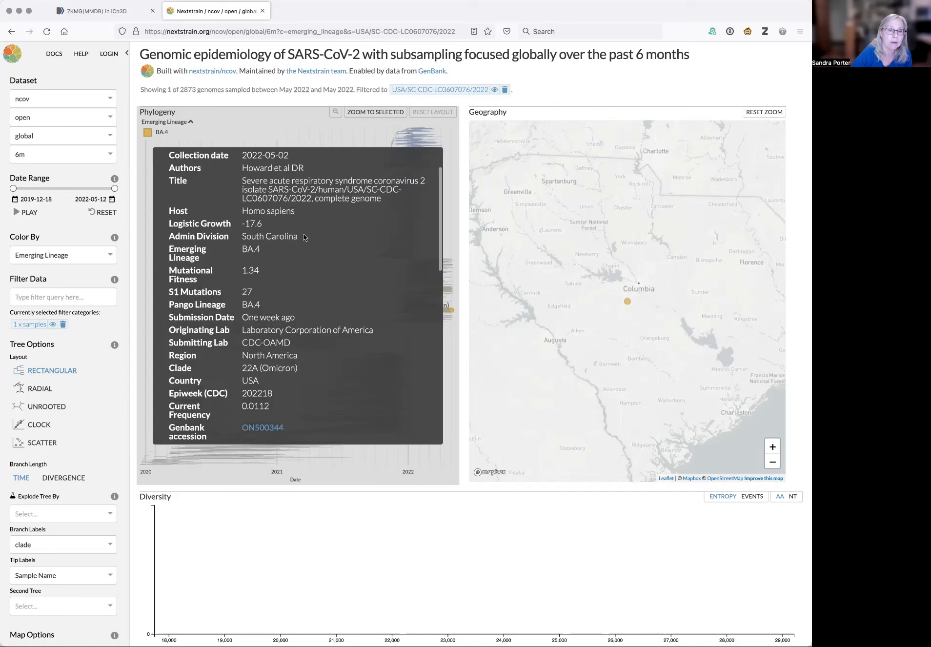
pyautogui.scroll(-3, 385, 275)
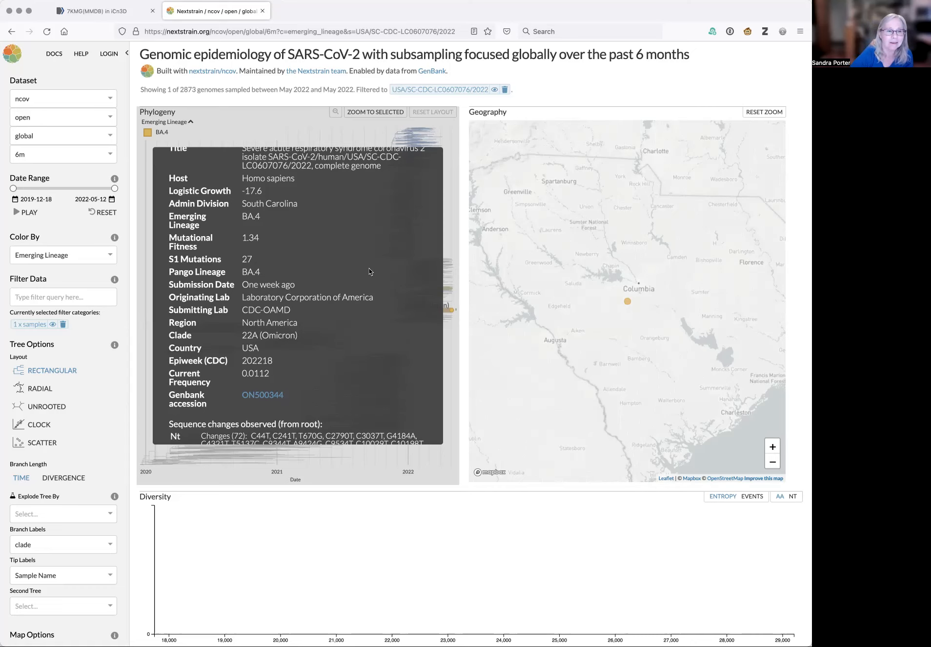
pyautogui.scroll(1, 359, 268)
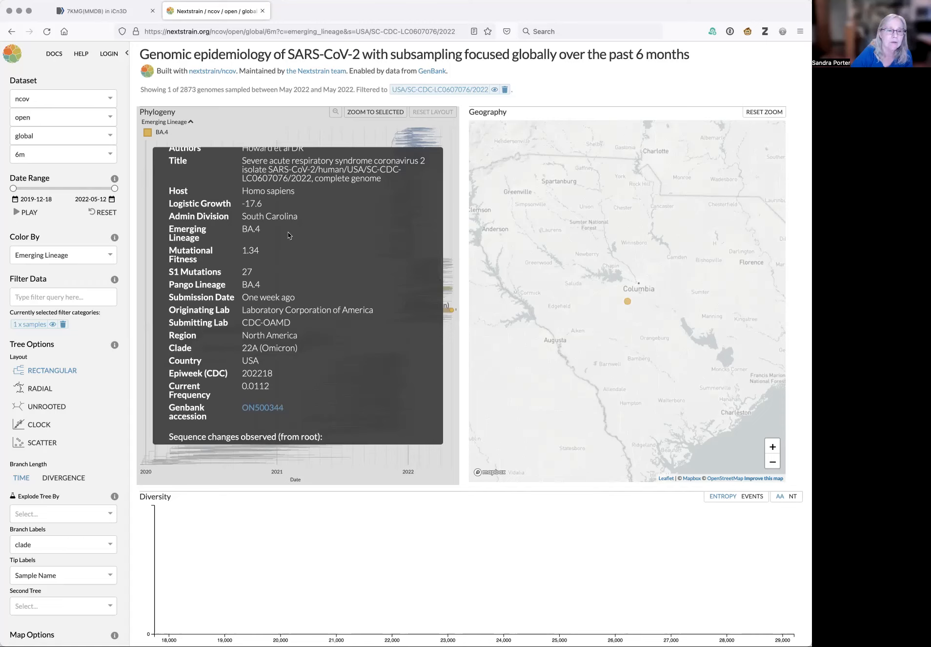
pyautogui.scroll(-2, 360, 262)
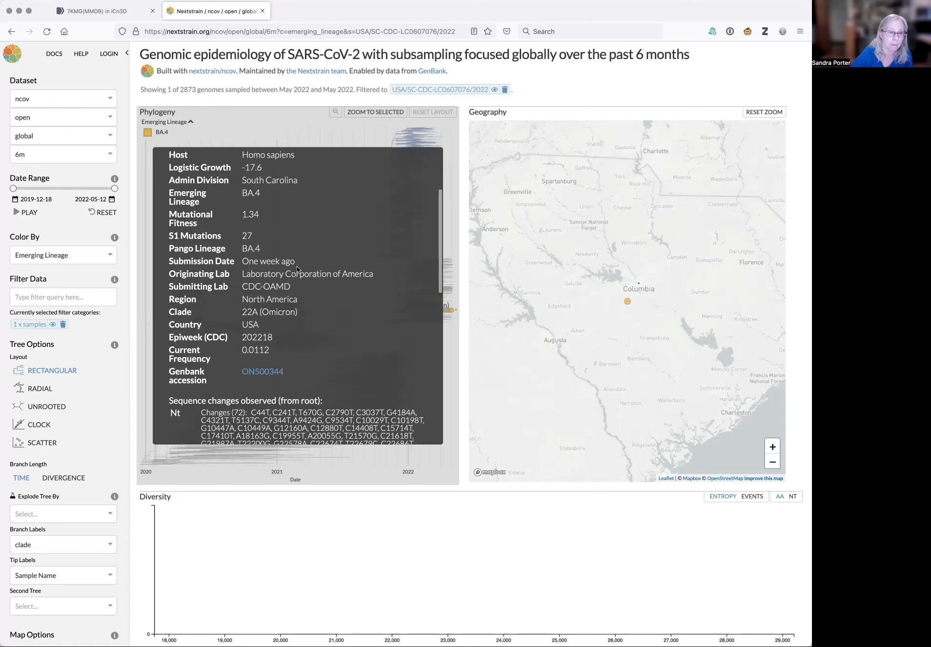
pyautogui.scroll(-1, 372, 304)
pyautogui.scroll(-4, 372, 304)
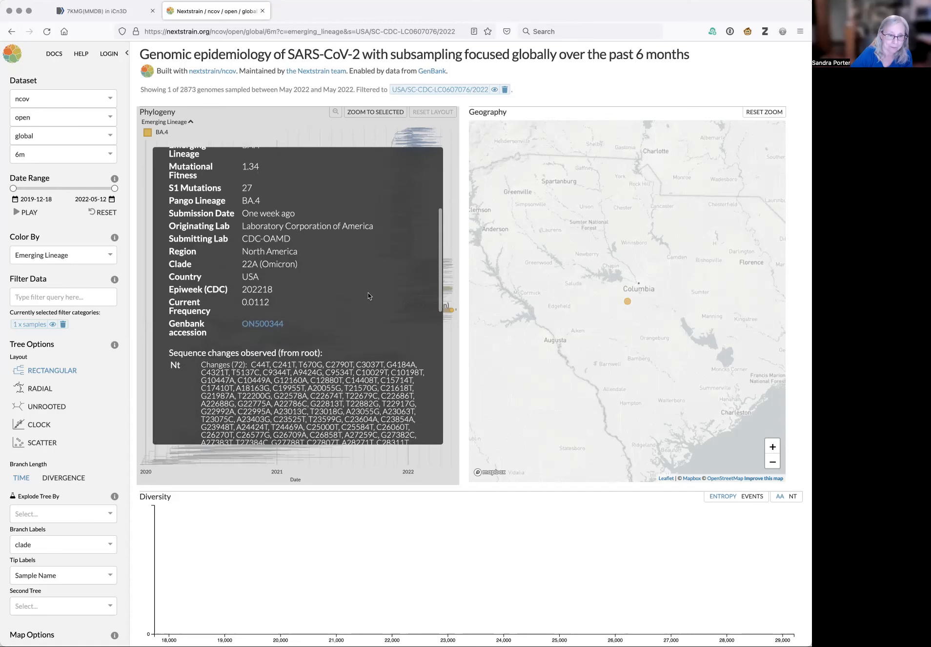
pyautogui.scroll(-1, 361, 268)
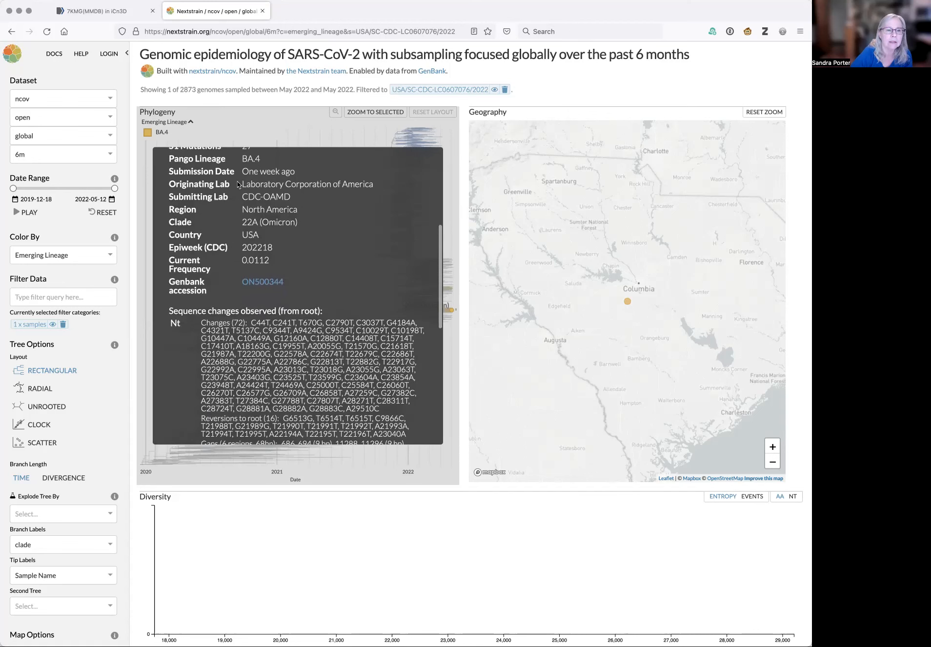
pyautogui.scroll(-3, 369, 259)
pyautogui.scroll(-2, 355, 240)
pyautogui.scroll(-5, 417, 332)
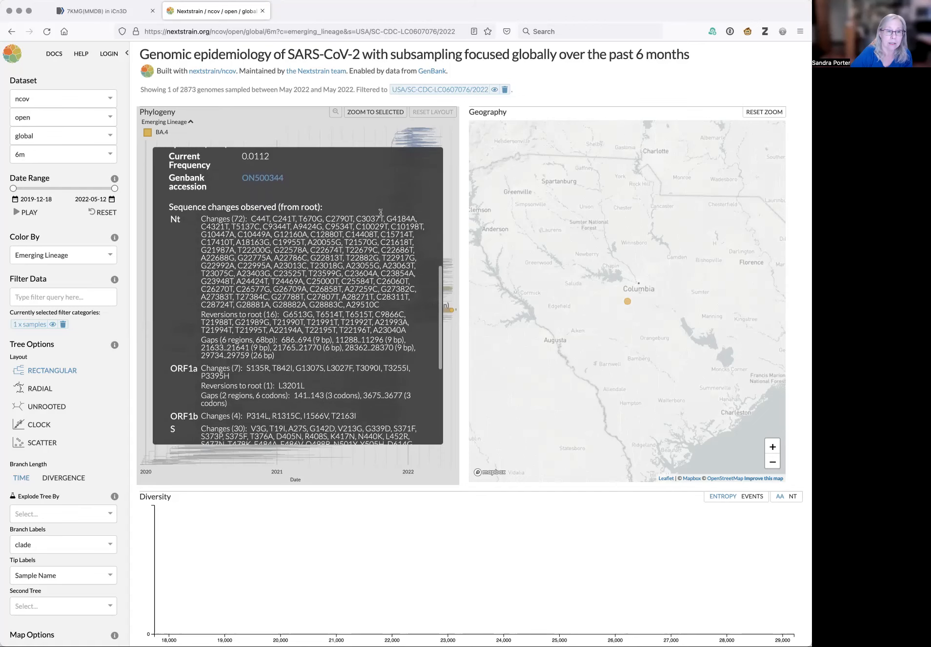
pyautogui.scroll(-2, 417, 331)
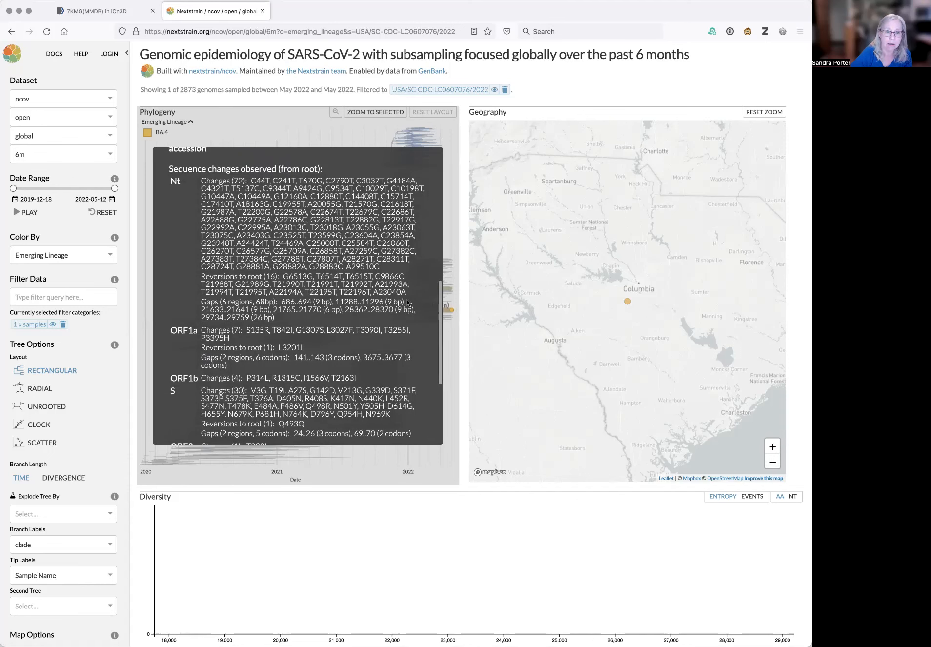
pyautogui.scroll(-6, 415, 312)
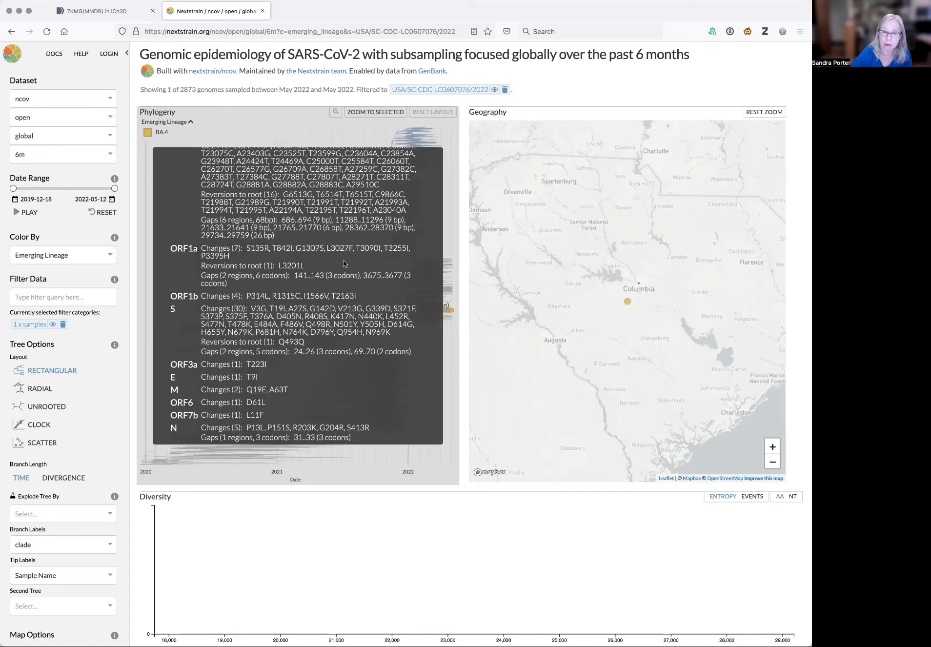
pyautogui.scroll(-3, 361, 371)
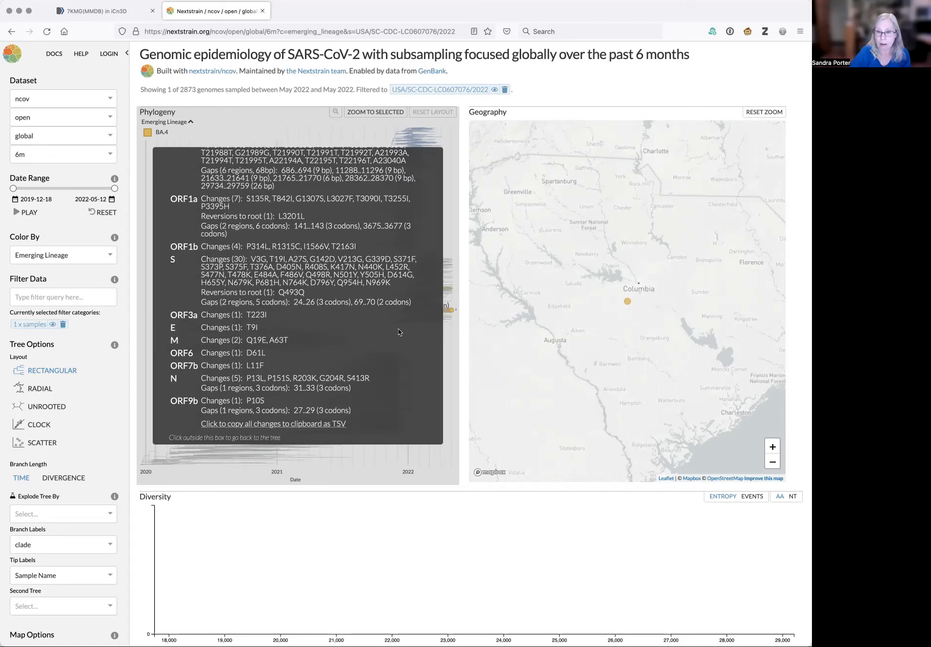
pyautogui.scroll(5, 399, 332)
pyautogui.scroll(5, 398, 330)
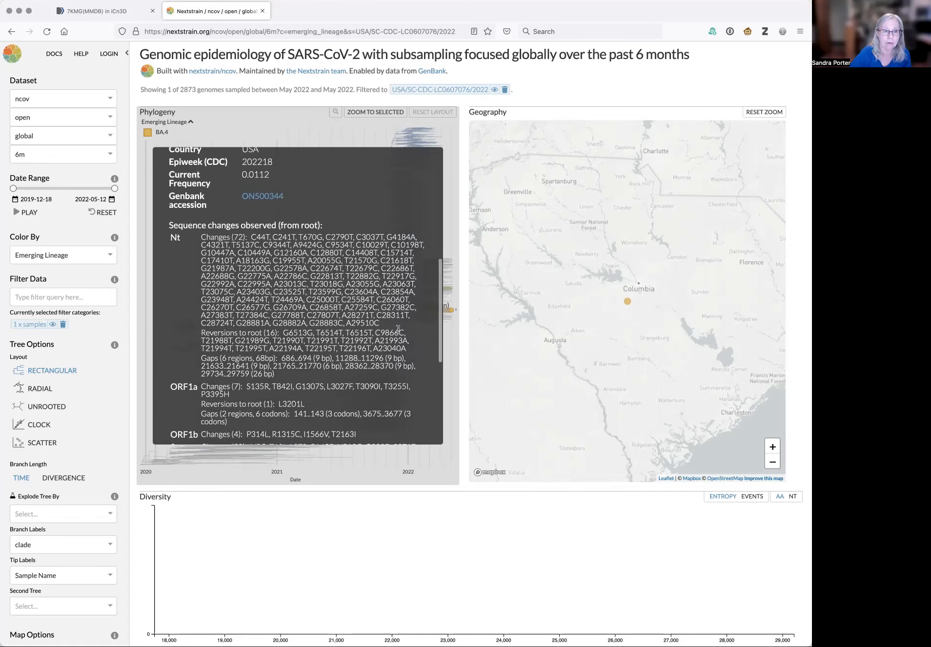
pyautogui.scroll(2, 377, 265)
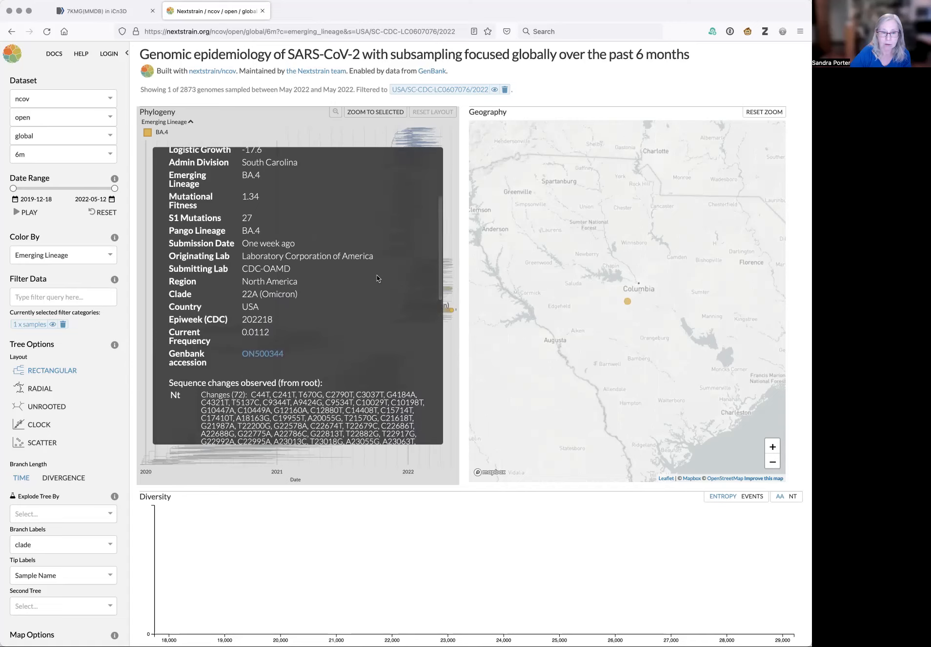
# Open the sample's GenBank accession record and highlight the genome length and date in its LOCUS line
pyautogui.click(264, 354)
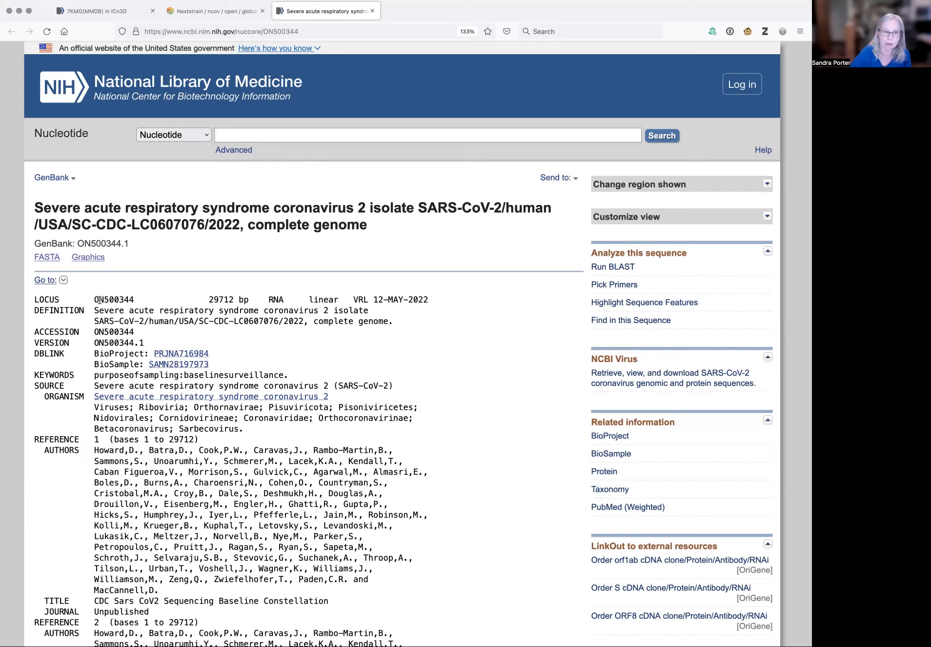
pyautogui.moveTo(210, 299); pyautogui.dragTo(245, 298)
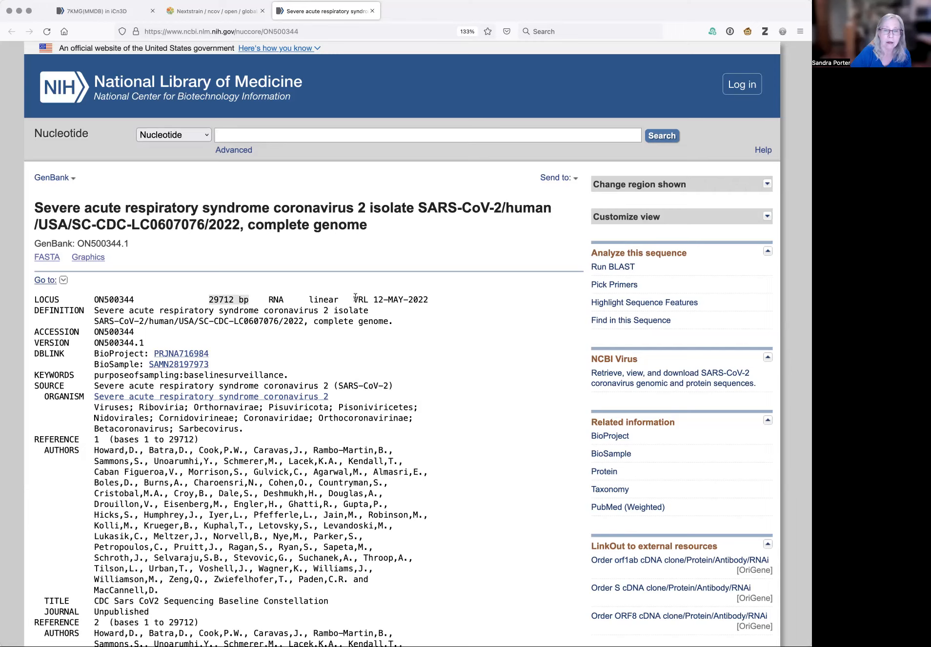
pyautogui.moveTo(368, 298); pyautogui.dragTo(454, 299)
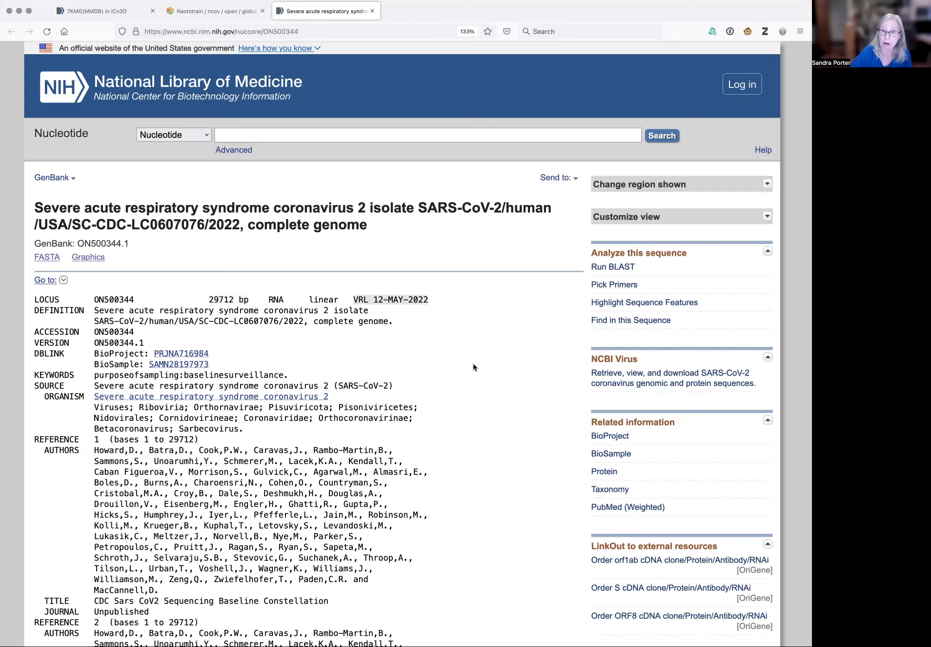
pyautogui.click(476, 385)
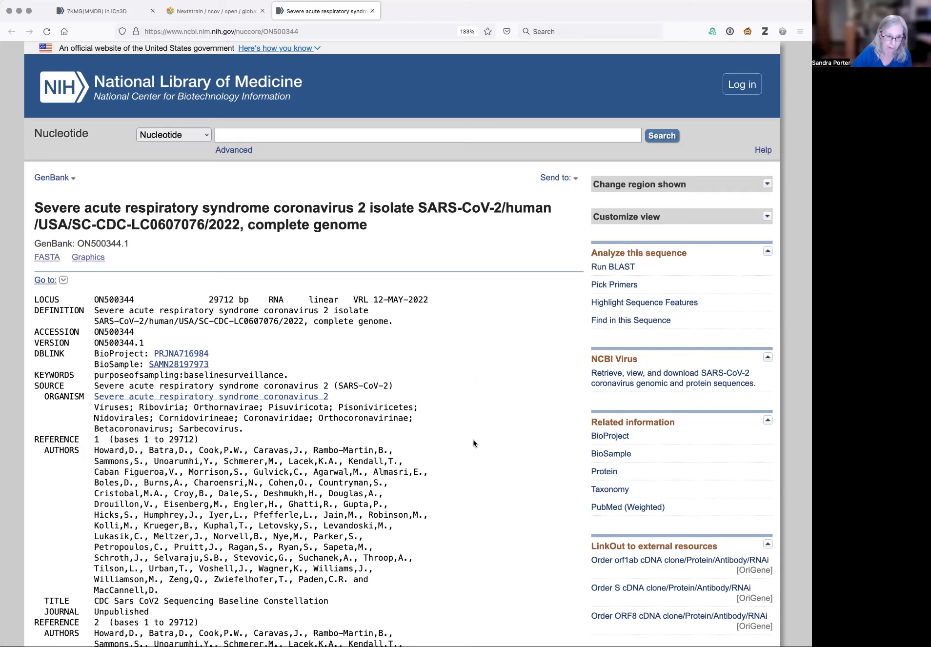
# Examine the GenBank record's feature annotations, mature peptides and ORF1ab and ORF1a polyprotein translations
pyautogui.scroll(-5, 473, 443)
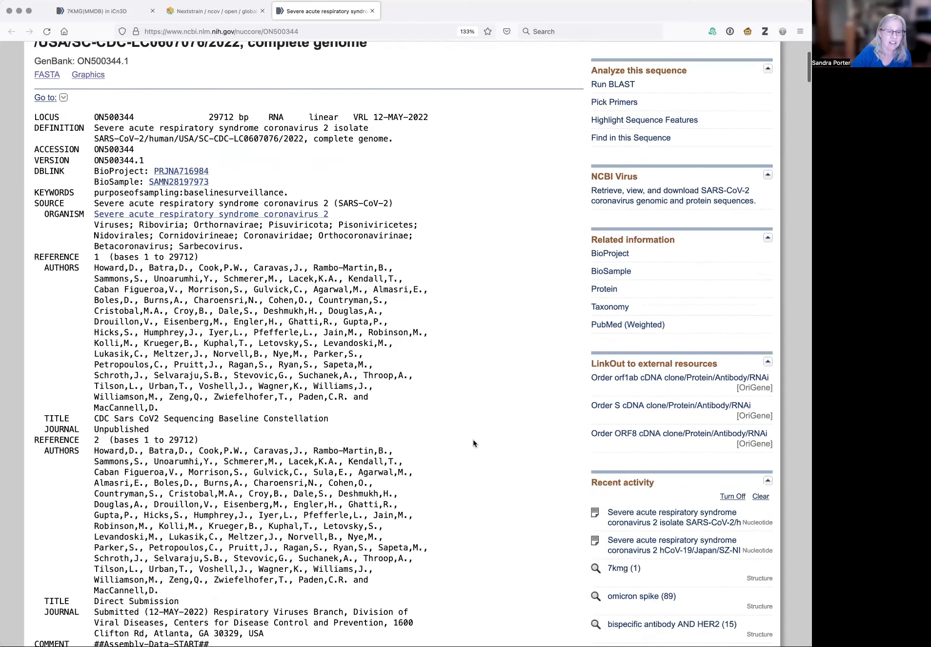
pyautogui.scroll(-10, 473, 443)
pyautogui.scroll(-6, 515, 489)
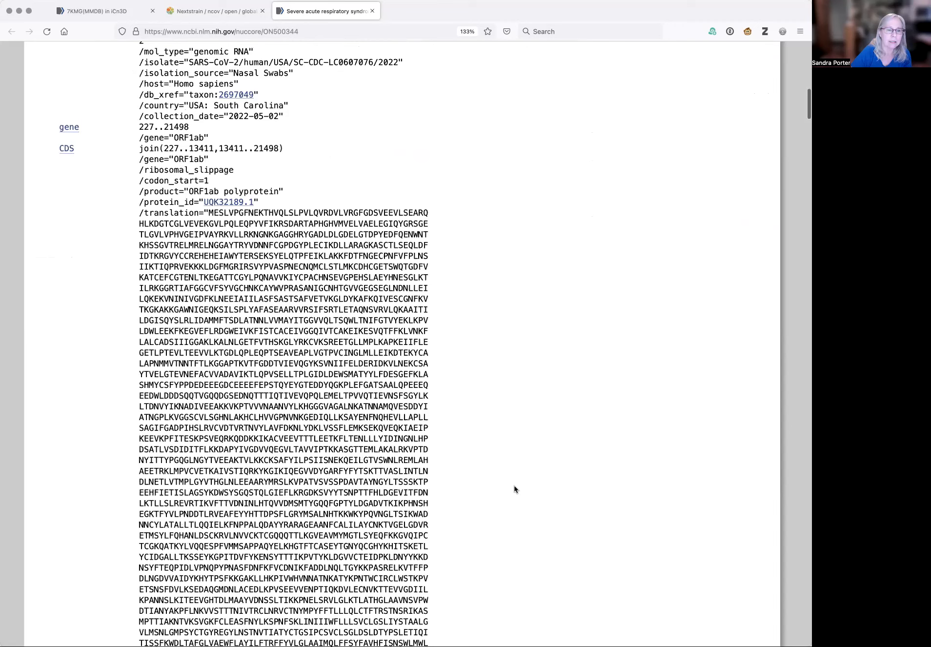
pyautogui.scroll(-8, 515, 489)
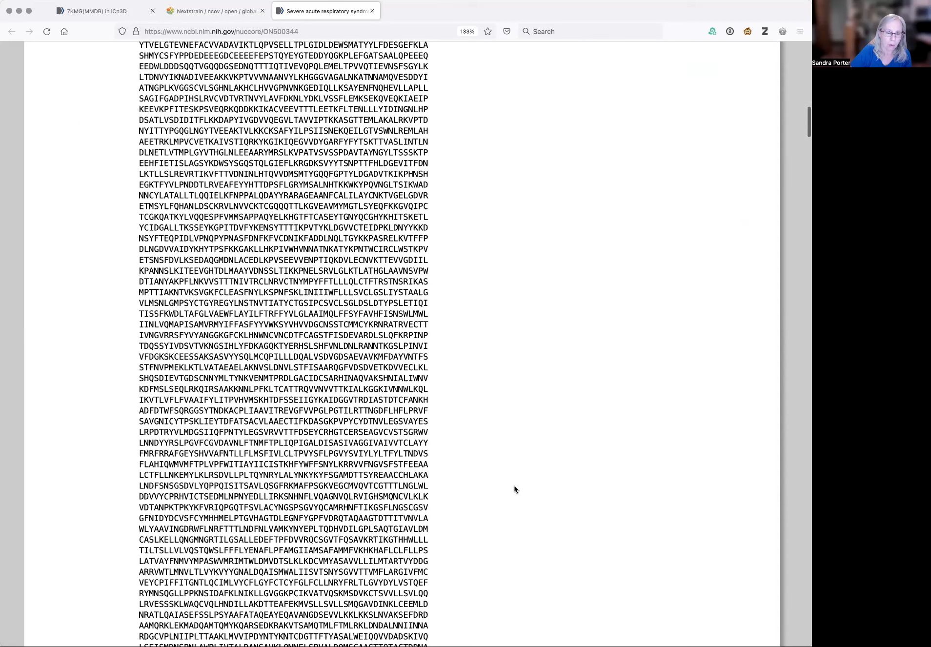
pyautogui.scroll(-11, 515, 490)
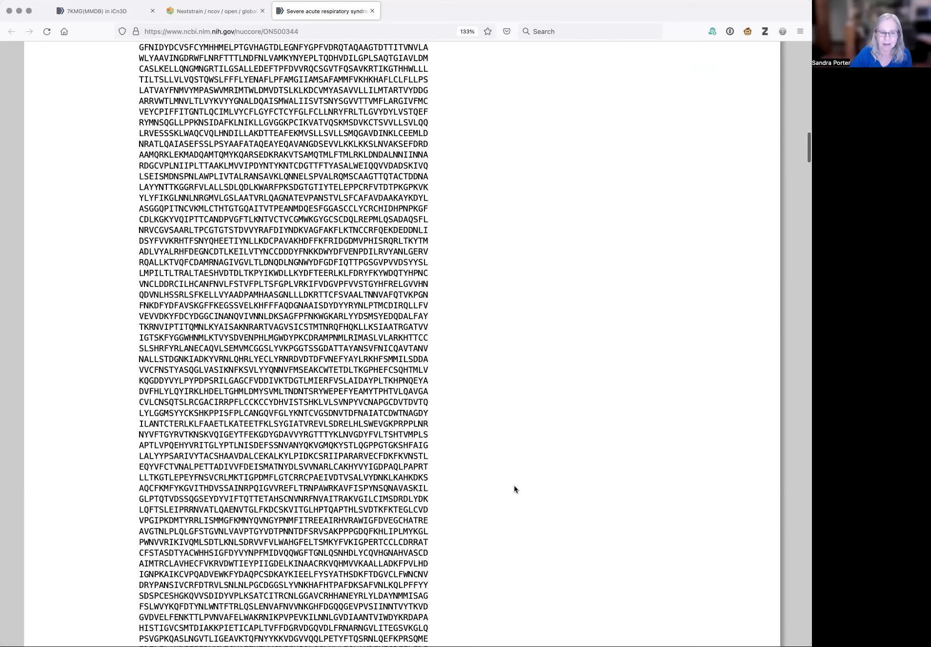
pyautogui.scroll(-8, 515, 489)
pyautogui.scroll(-9, 515, 489)
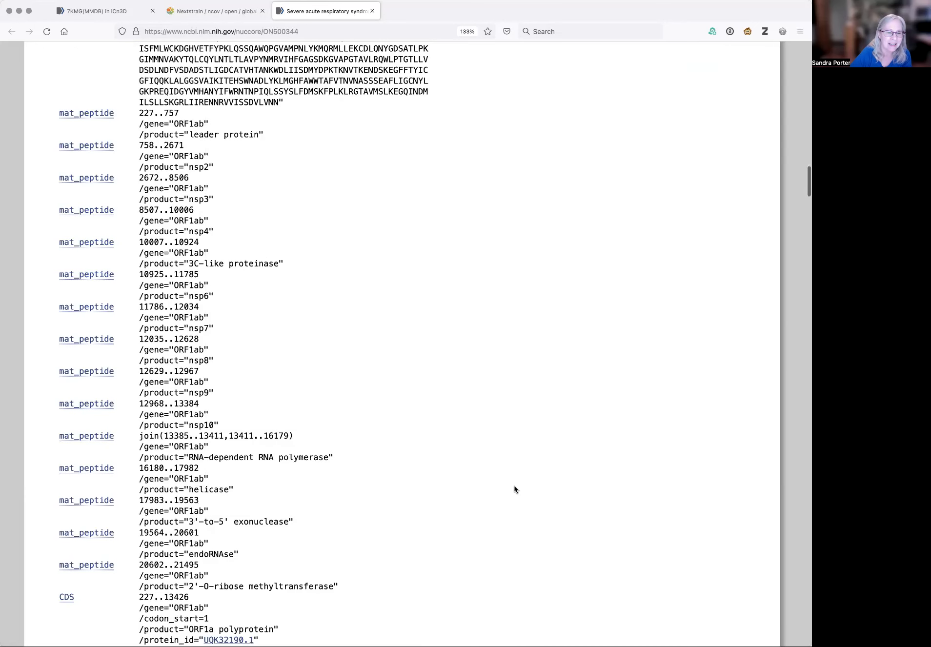
pyautogui.scroll(-6, 515, 489)
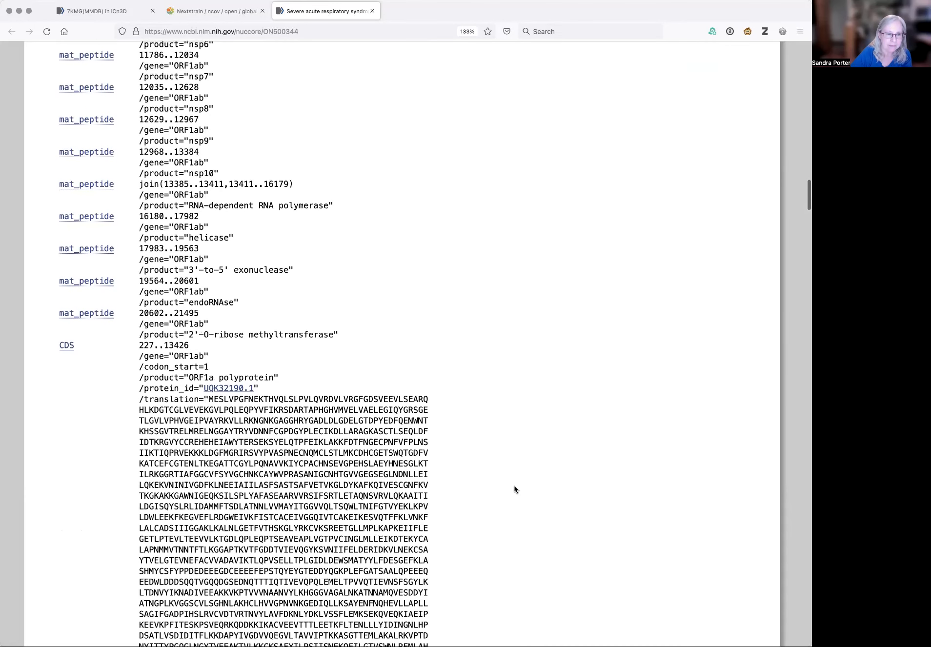
pyautogui.scroll(-1, 515, 489)
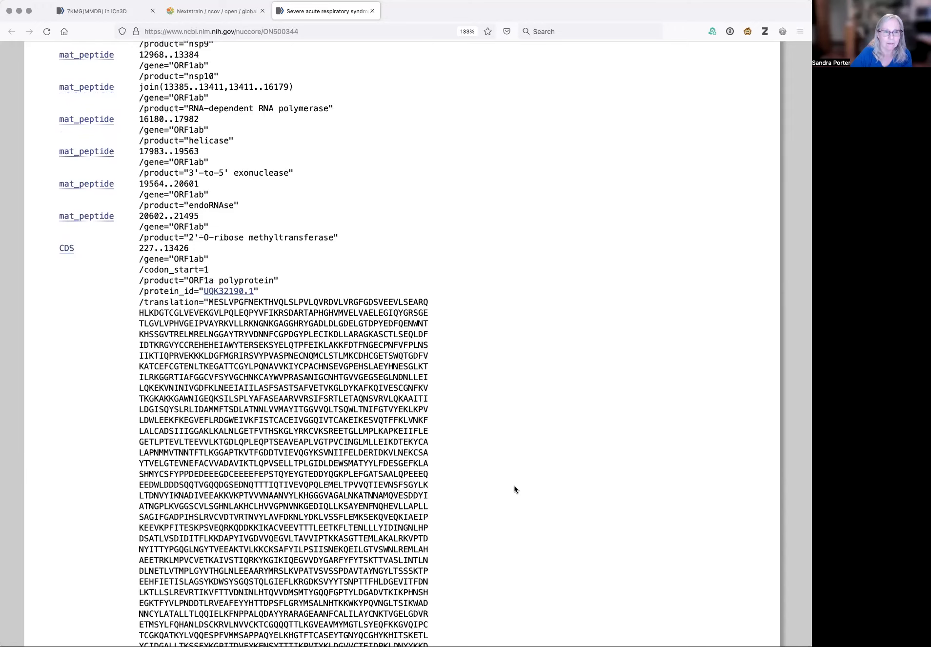
pyautogui.scroll(-2, 515, 489)
pyautogui.scroll(-6, 515, 489)
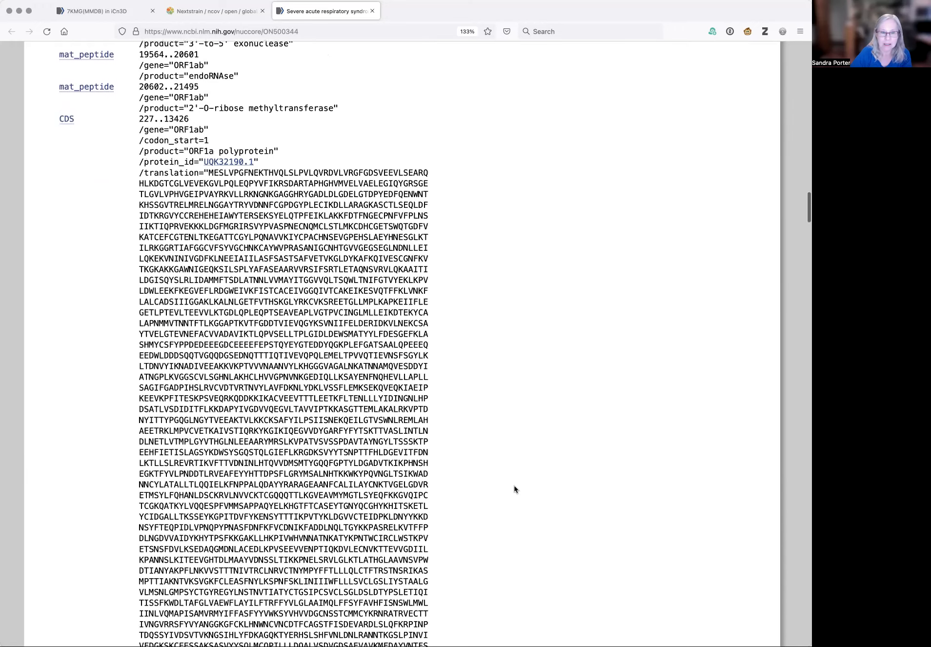
pyautogui.scroll(4, 296, 140)
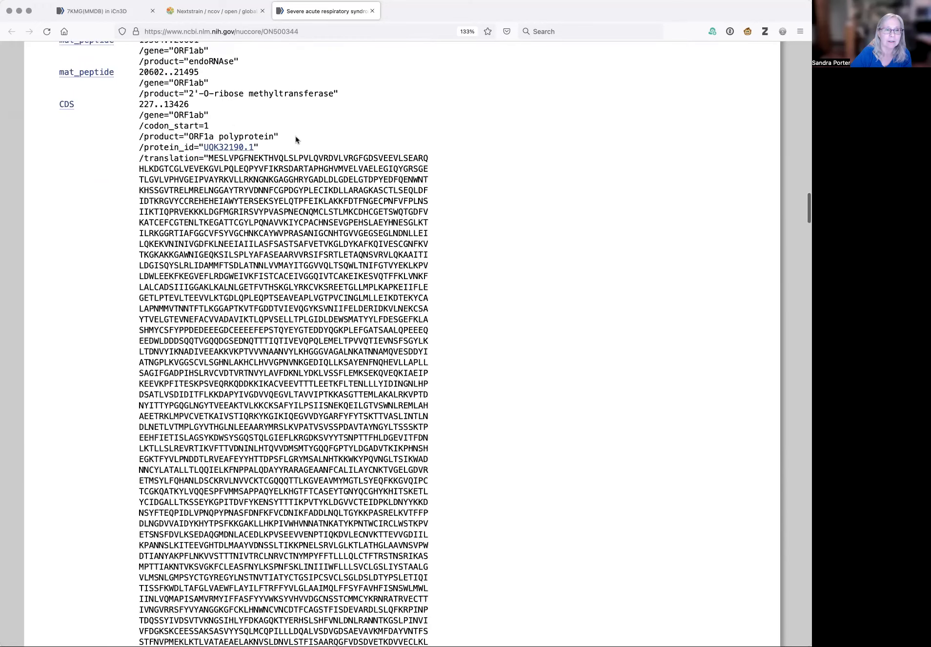
pyautogui.doubleClick(244, 136)
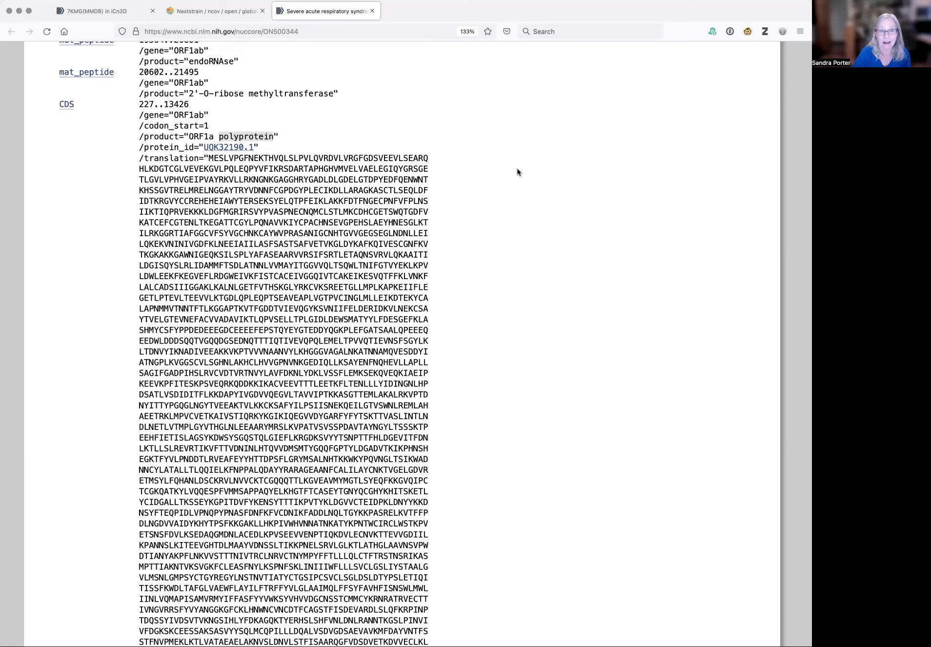
pyautogui.scroll(-9, 518, 171)
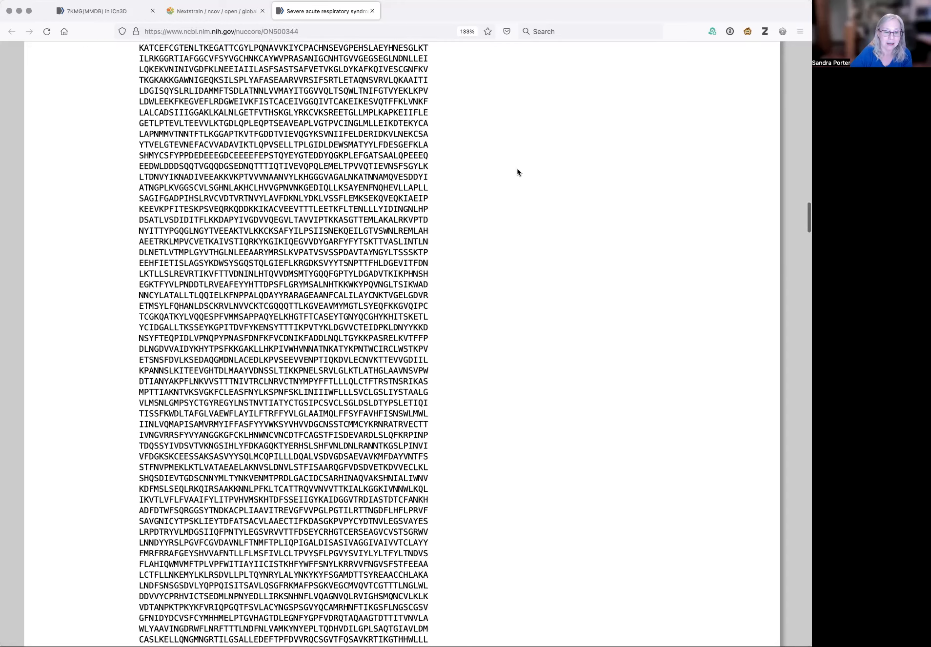
pyautogui.scroll(-1, 518, 172)
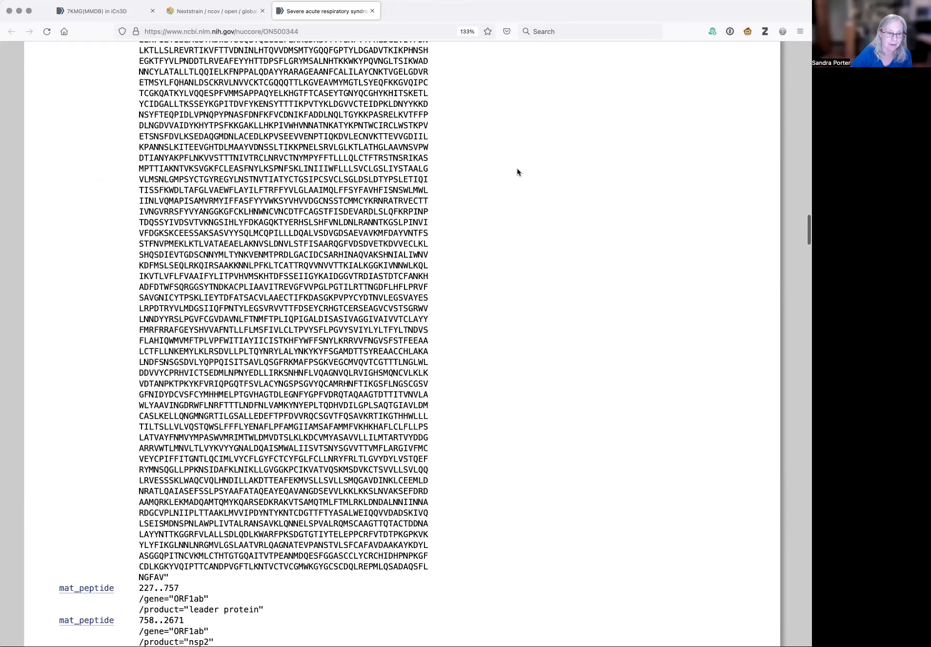
pyautogui.scroll(-8, 518, 172)
pyautogui.scroll(-1, 518, 171)
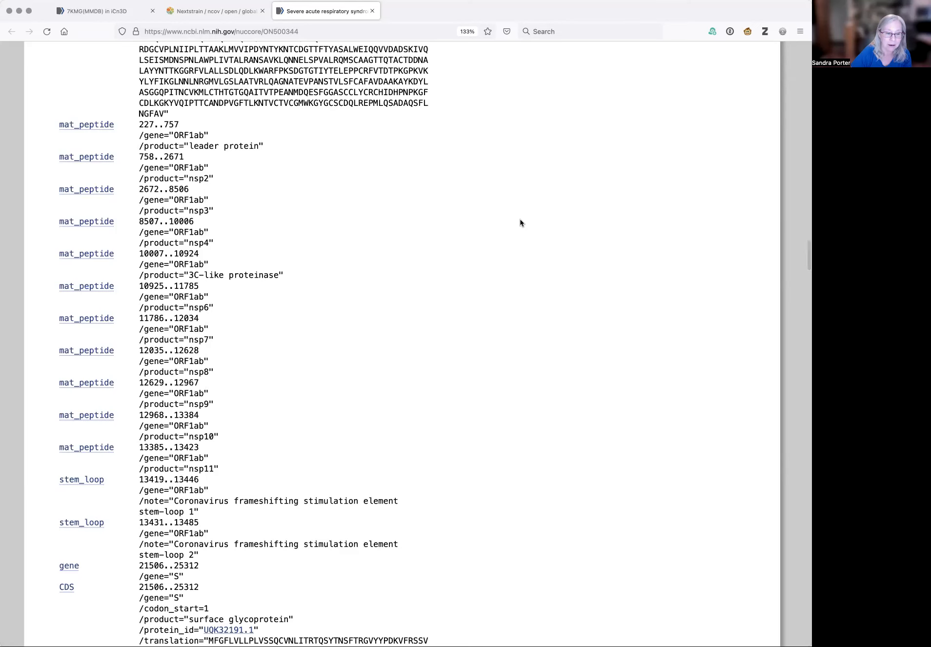
pyautogui.scroll(2, 520, 223)
pyautogui.scroll(20, 520, 223)
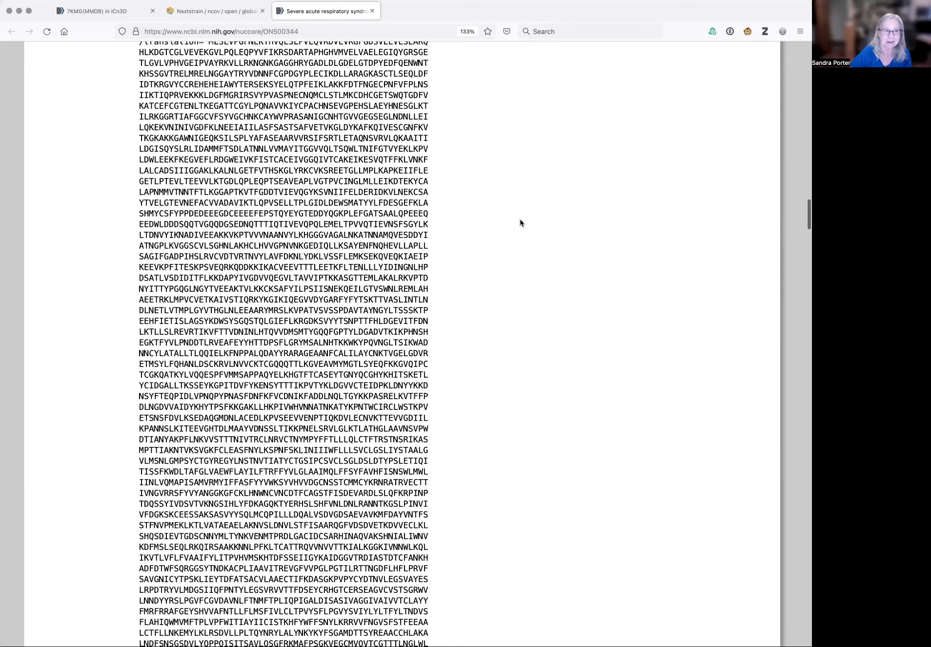
pyautogui.scroll(18, 520, 223)
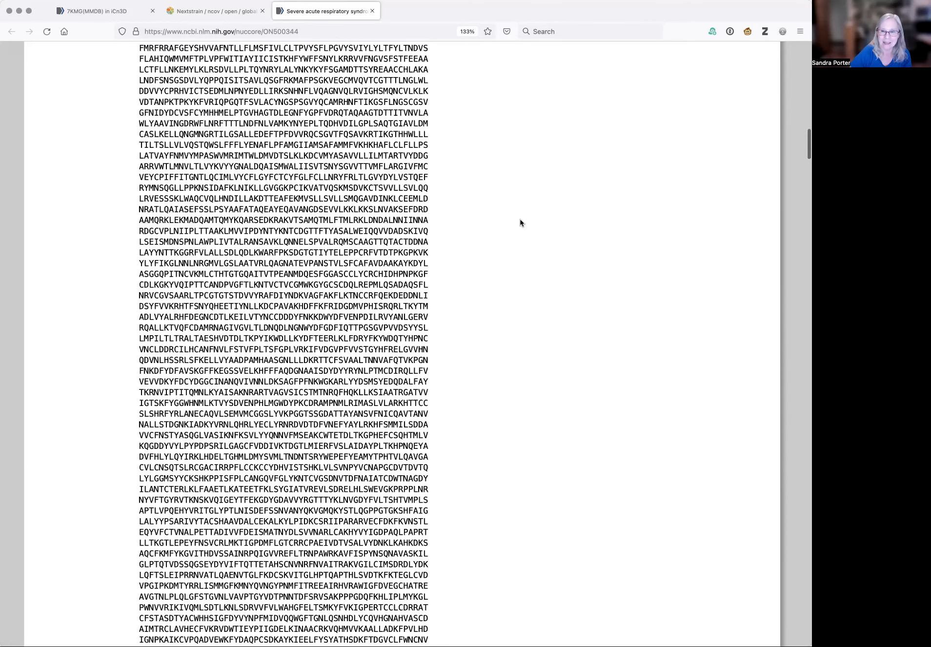
# Return to the top of the GenBank record and open its graphical view
pyautogui.scroll(20, 520, 223)
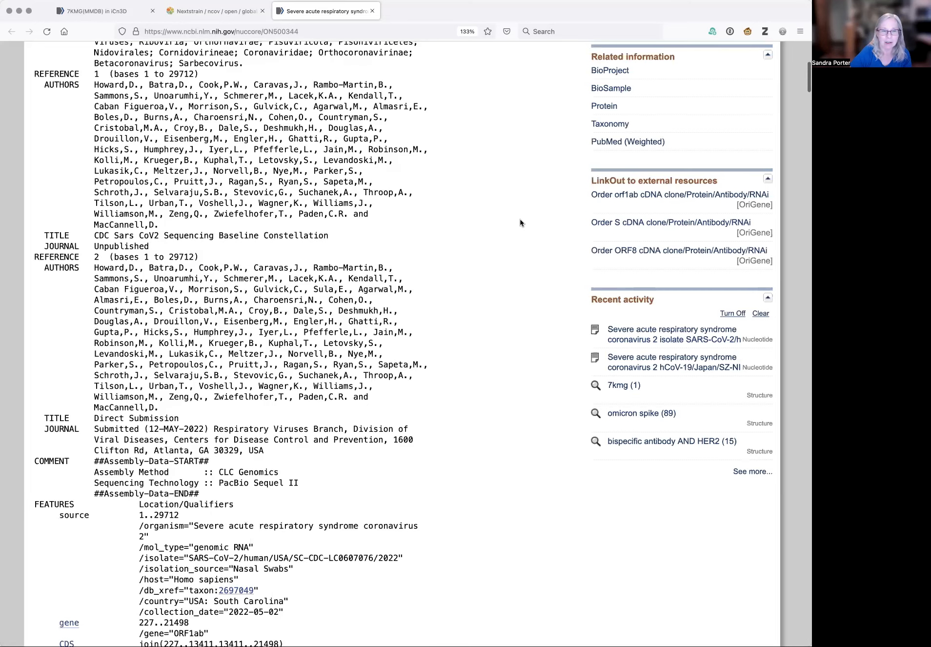
pyautogui.scroll(8, 520, 223)
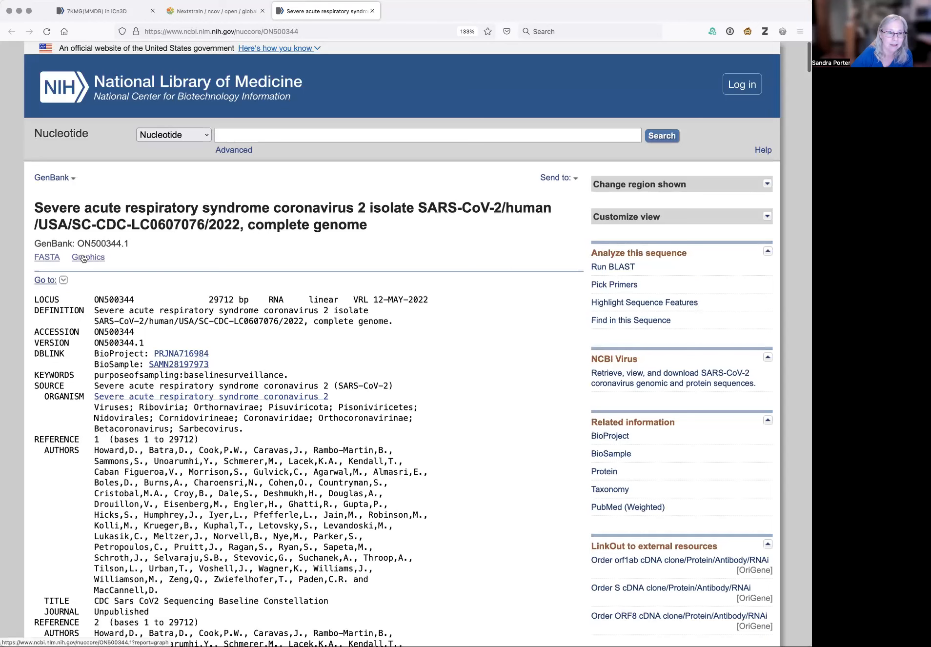
pyautogui.click(83, 259)
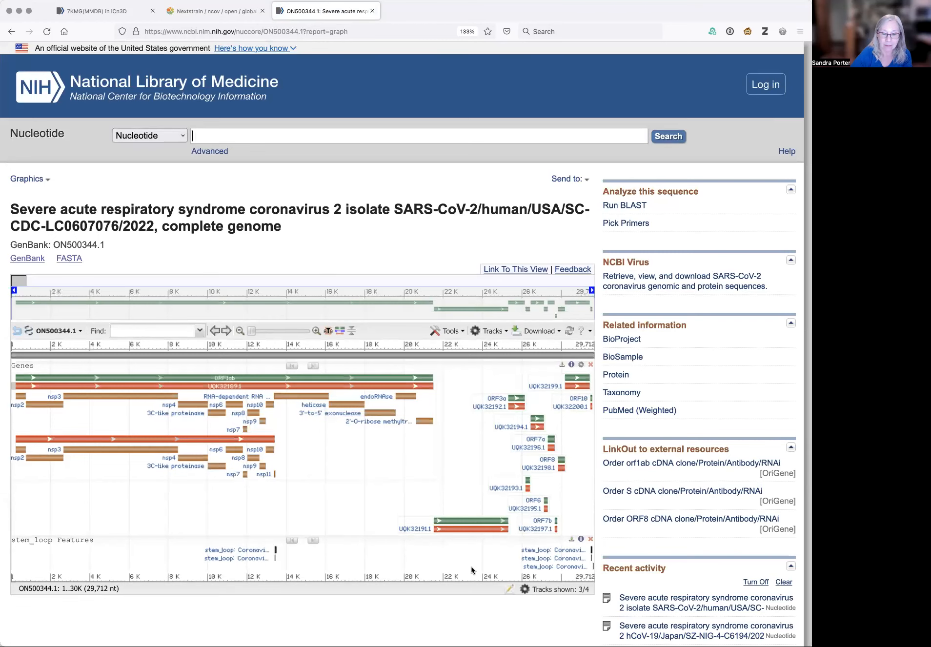
# Open the details of the surface glycoprotein CDS in the genome graphic and copy its protein accession UQK32191.1
pyautogui.scroll(-1, 491, 616)
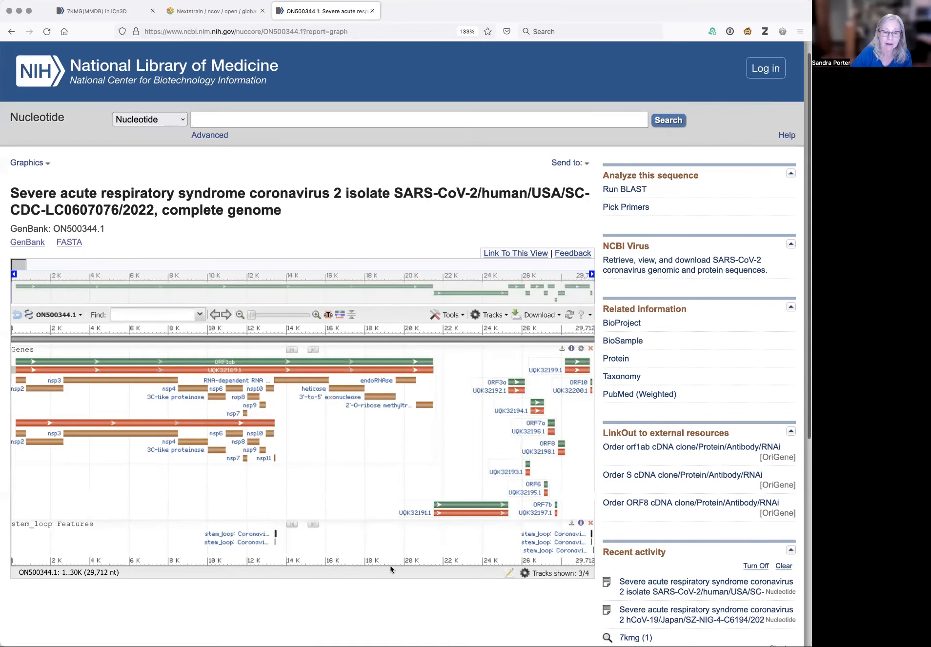
pyautogui.scroll(-1, 390, 568)
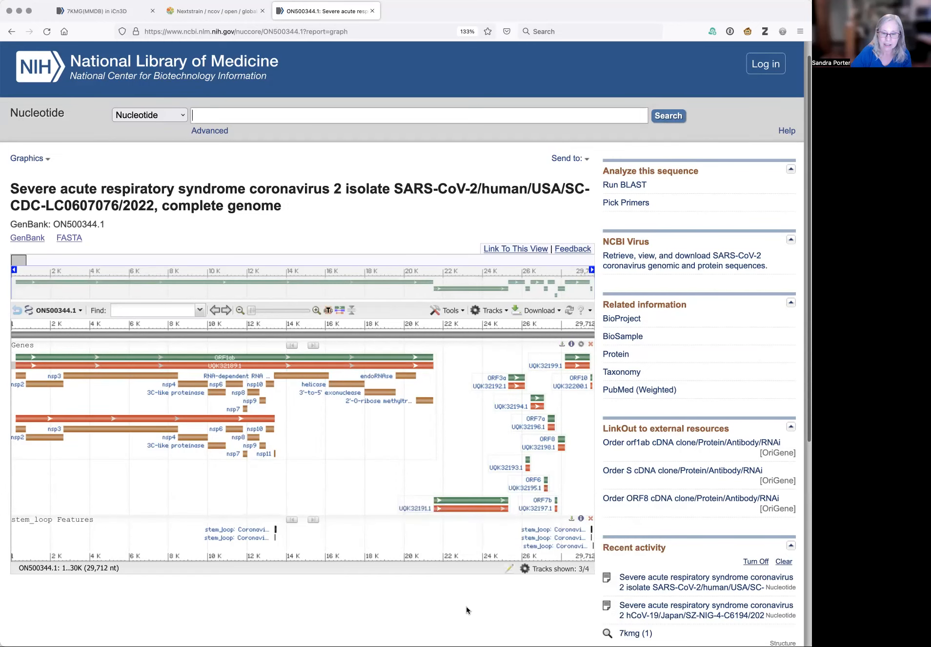
pyautogui.scroll(-5, 531, 609)
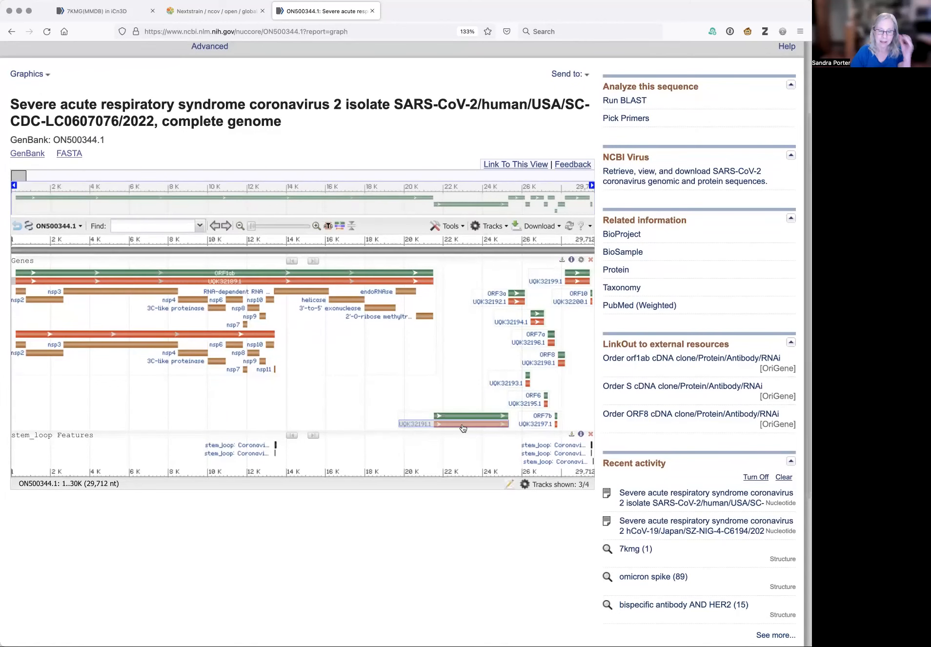
pyautogui.moveTo(463, 428)
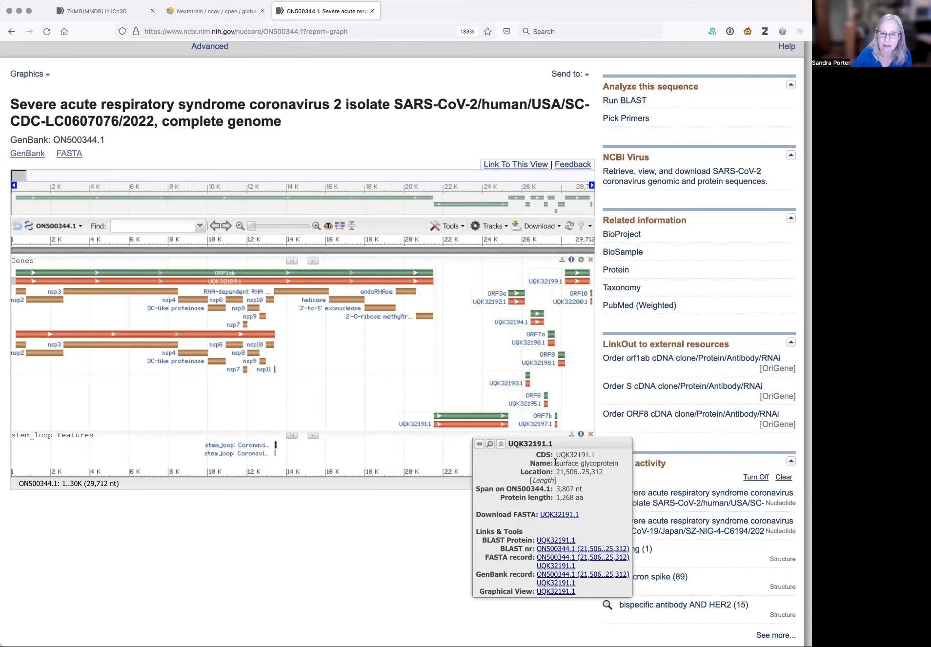
pyautogui.moveTo(556, 462); pyautogui.dragTo(616, 465)
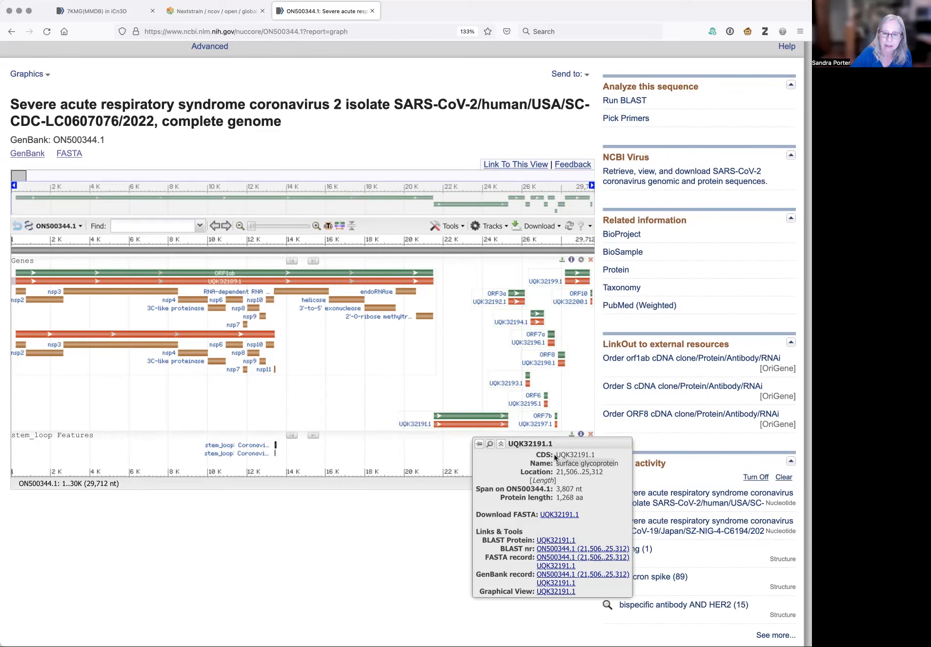
pyautogui.moveTo(556, 454); pyautogui.dragTo(596, 457)
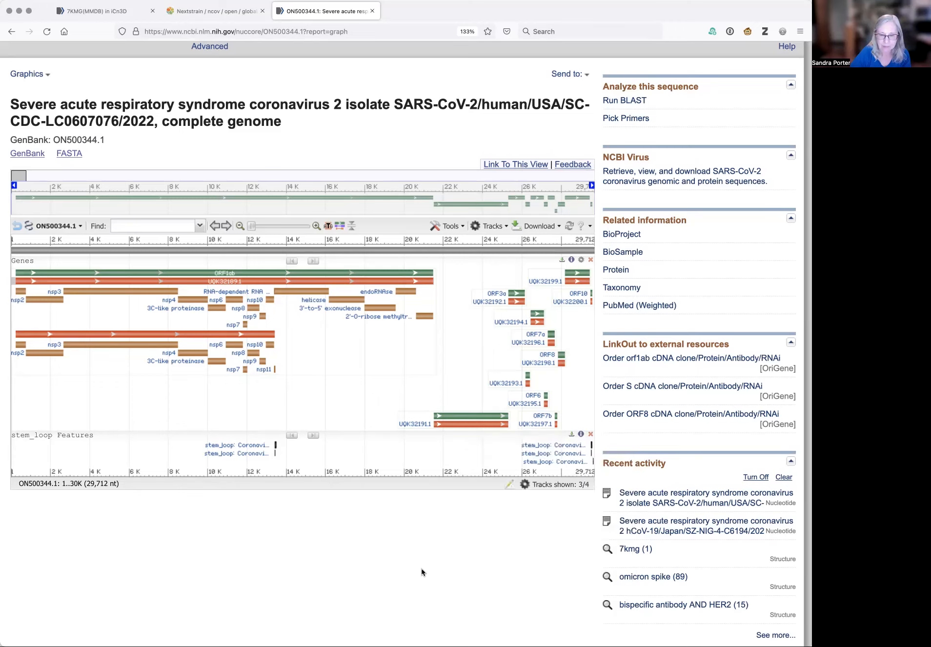
# Switch to the 7KMG structure in iCn3D, start a sequence-to-structure alignment and paste UQK32191.1 as the sequence ID
pyautogui.scroll(1, 502, 547)
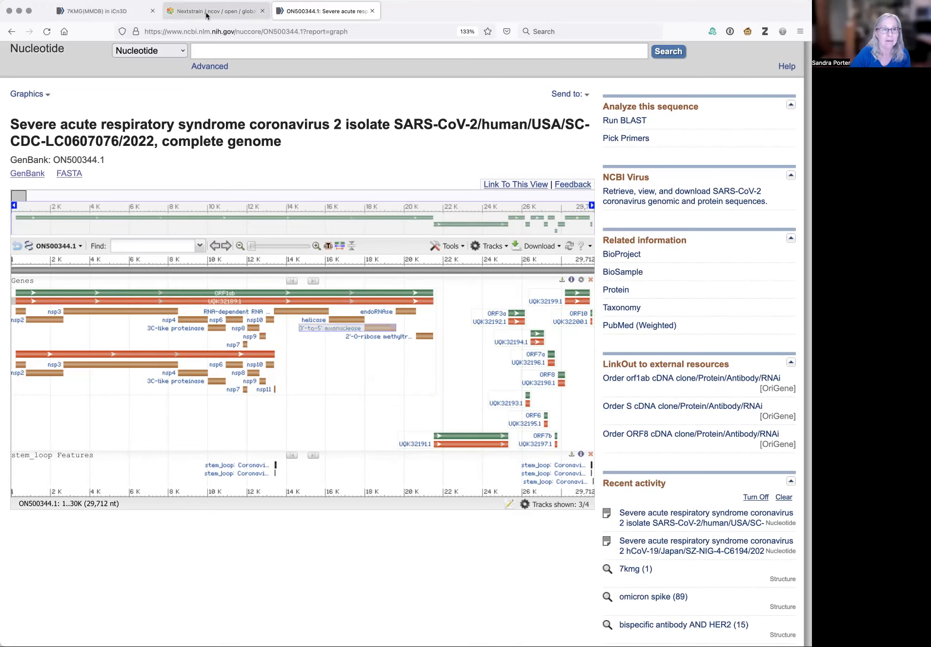
pyautogui.click(125, 11)
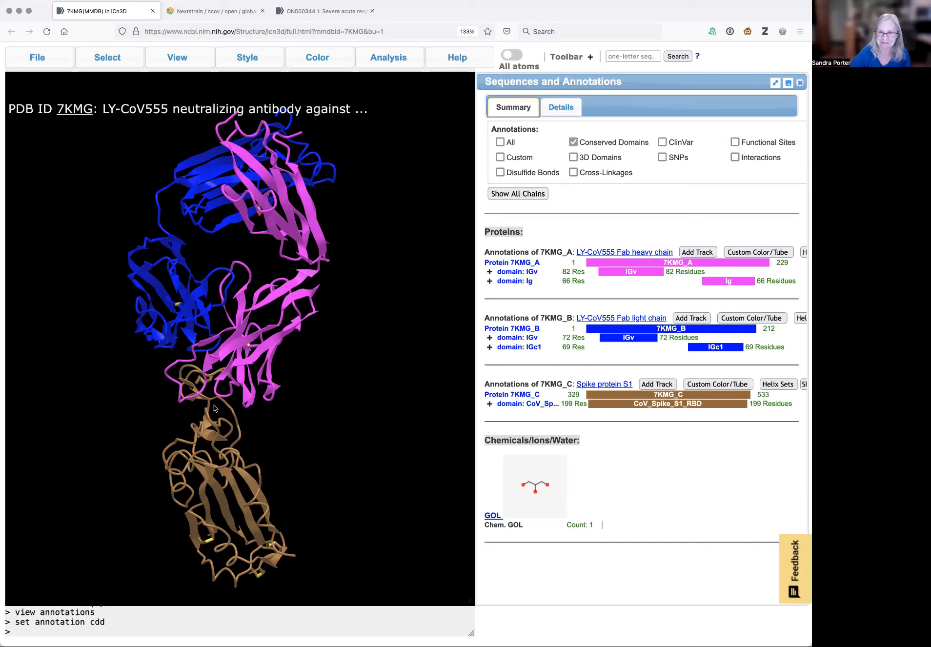
pyautogui.click(36, 57)
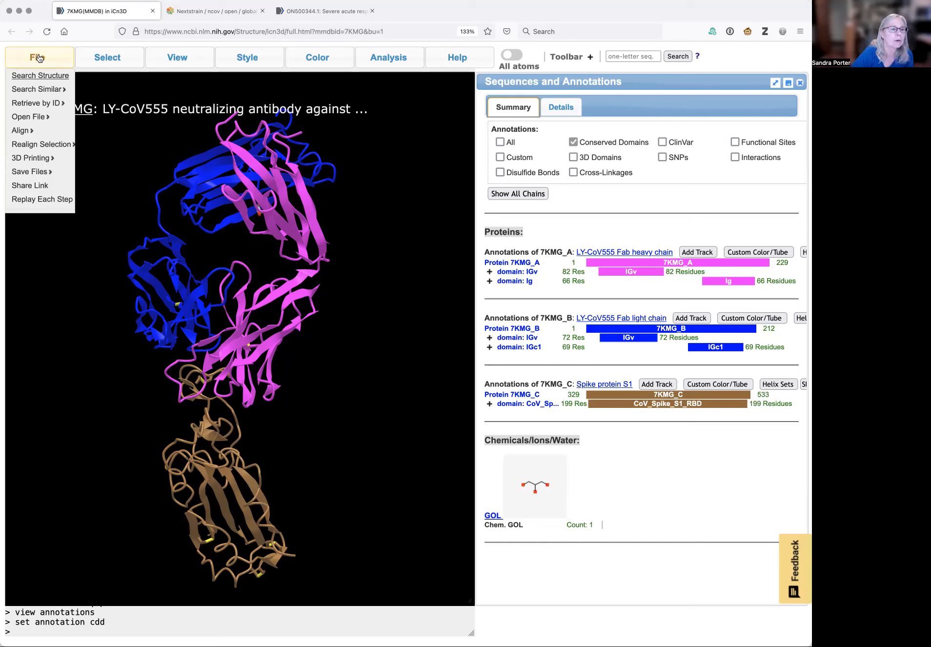
pyautogui.moveTo(33, 133)
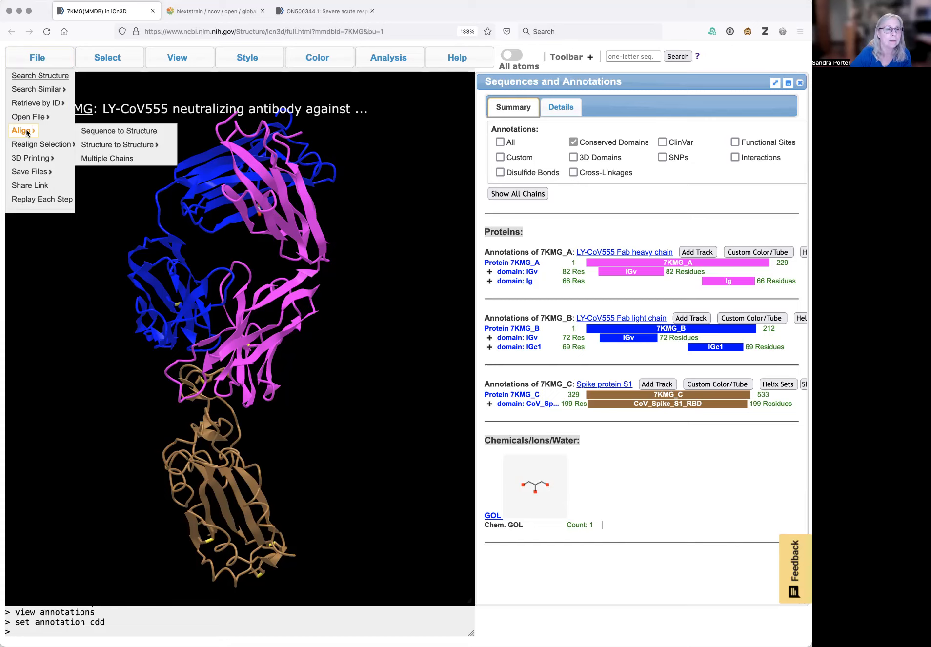
pyautogui.click(115, 134)
pyautogui.moveTo(202, 168); pyautogui.dragTo(243, 169)
pyautogui.press('super+v')
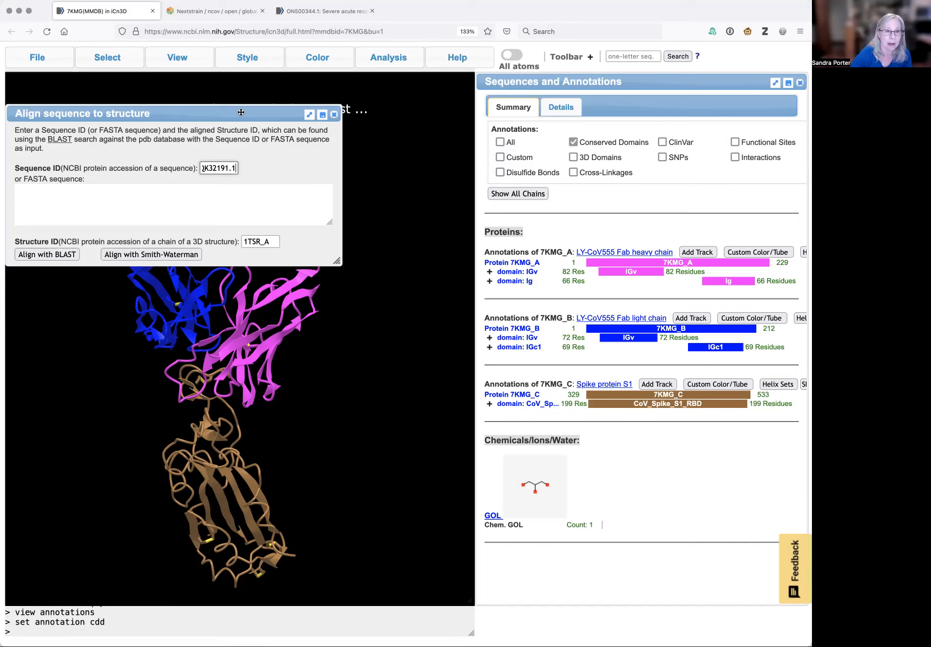
# Set the structure ID to 7KMG_C in the alignment dialog and align the sequence with BLAST
pyautogui.moveTo(241, 114); pyautogui.dragTo(244, 188)
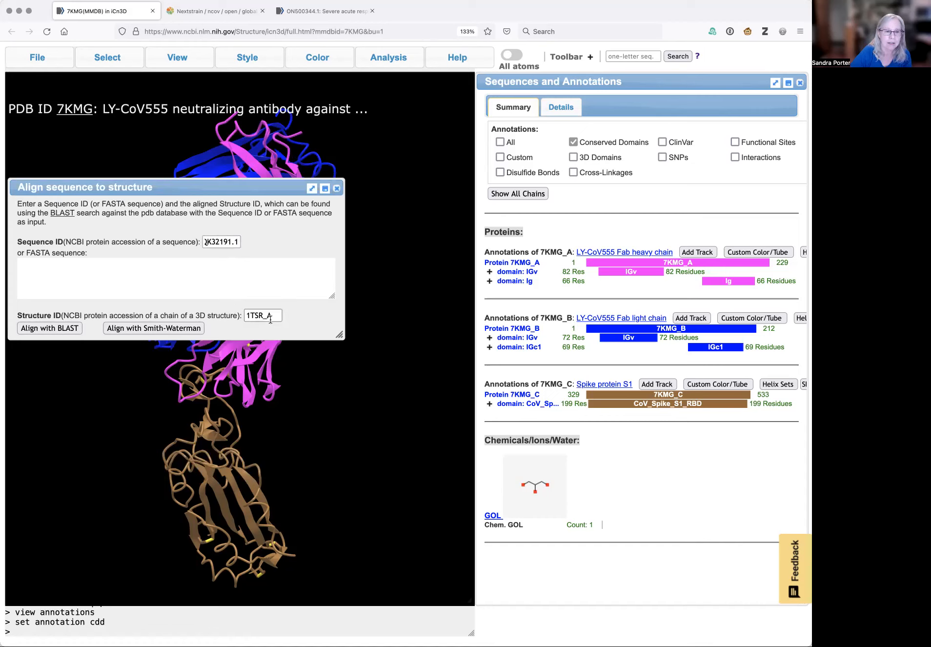
pyautogui.moveTo(276, 315); pyautogui.dragTo(247, 316)
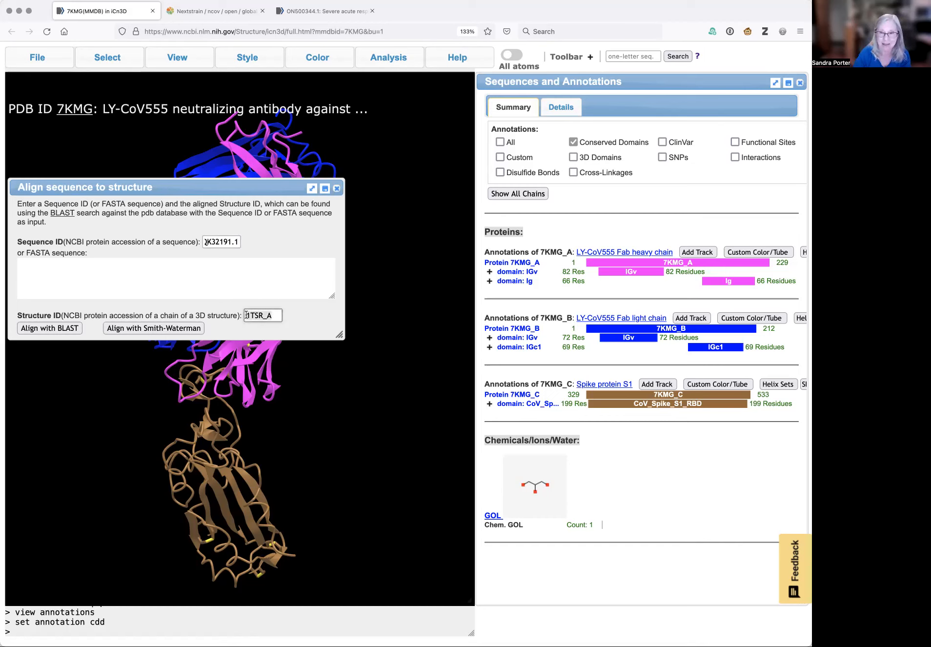
pyautogui.press('BackSpace')
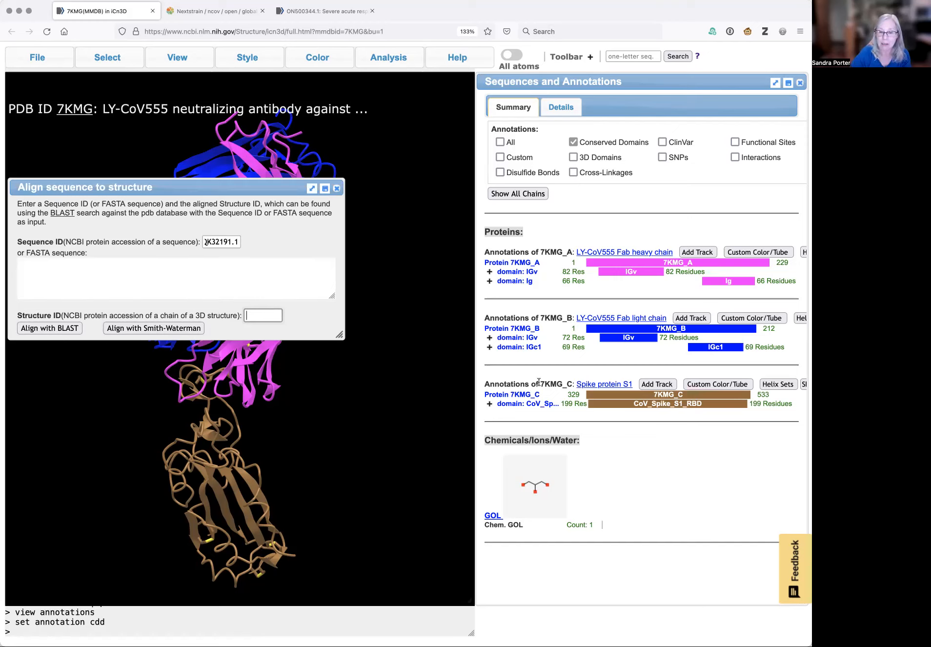
pyautogui.moveTo(540, 383); pyautogui.dragTo(575, 384)
pyautogui.press('super+c')
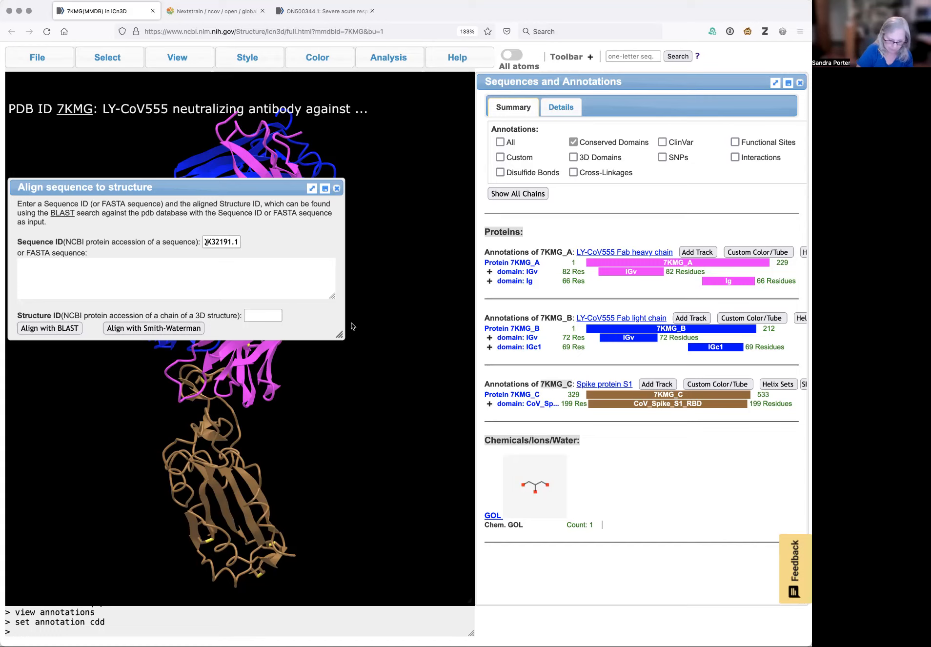
pyautogui.click(257, 318)
pyautogui.press('super+v')
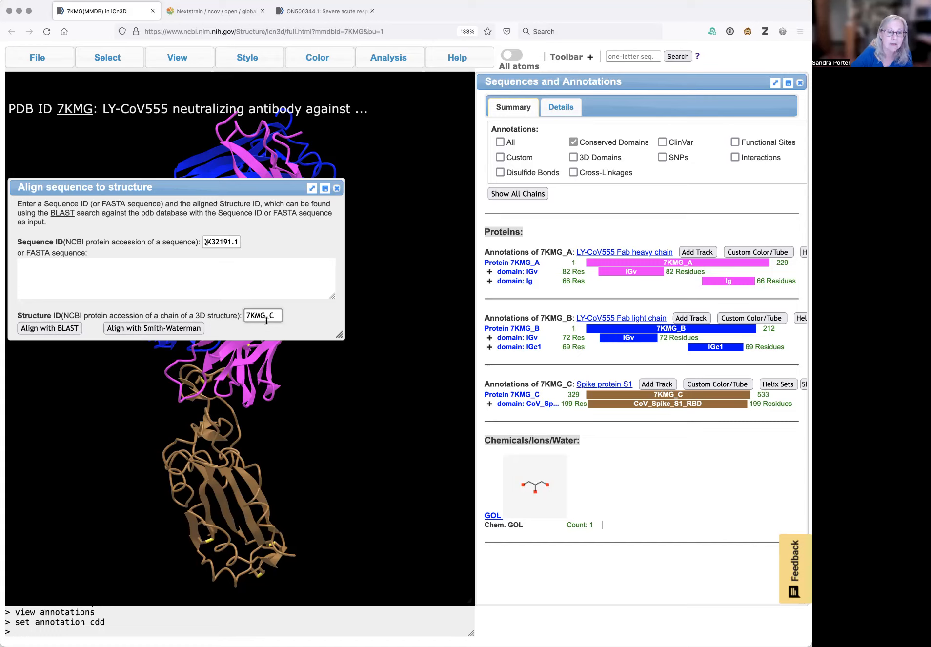
pyautogui.click(223, 241)
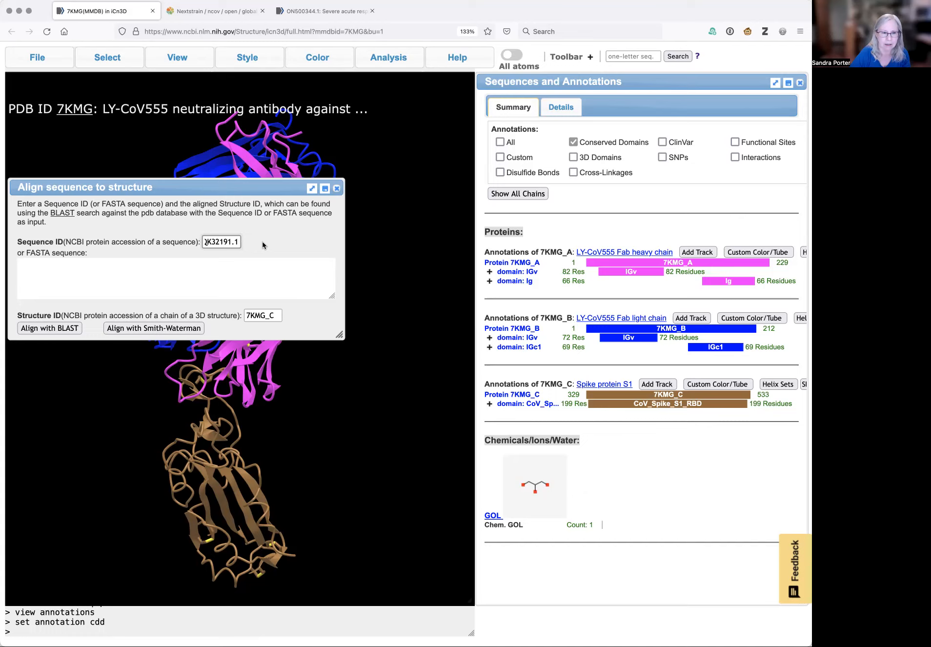
pyautogui.click(49, 328)
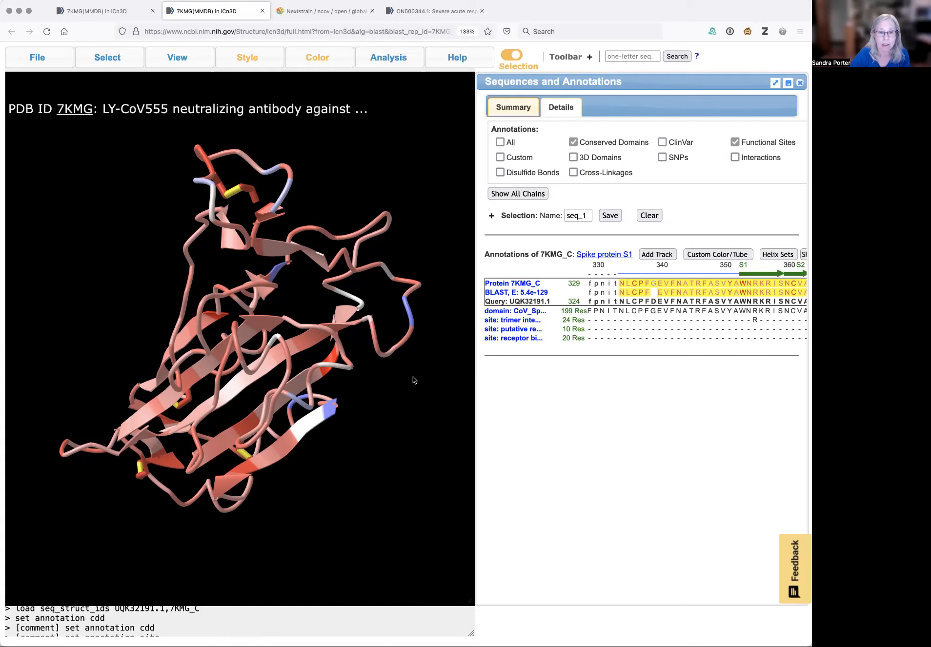
# Scroll along the BLAST alignment of the UQK32191.1 query against spike chain 7KMG_C to compare residues
pyautogui.moveTo(408, 306)
pyautogui.moveTo(277, 272)
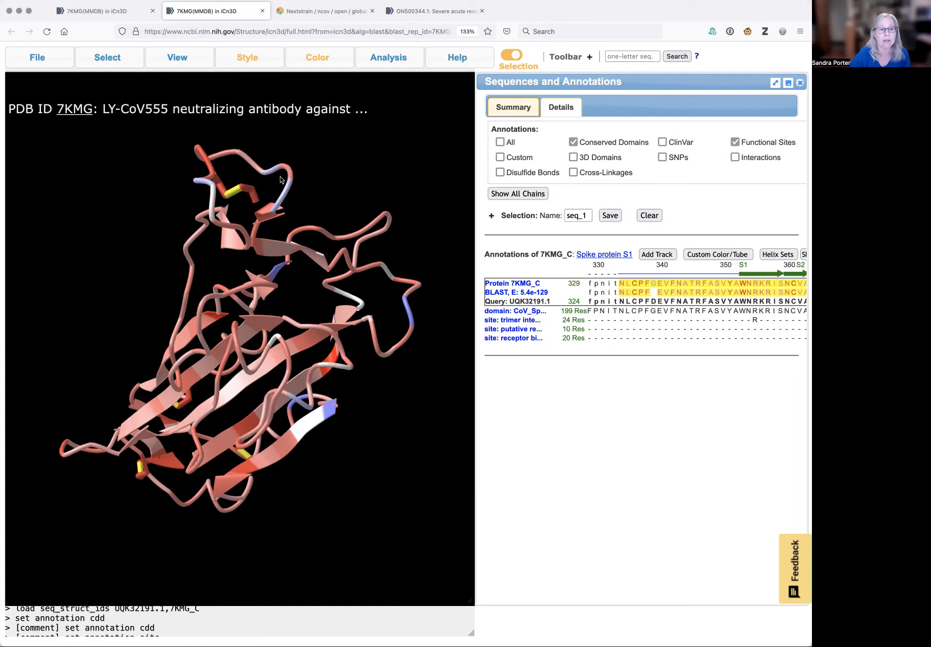
pyautogui.moveTo(288, 193)
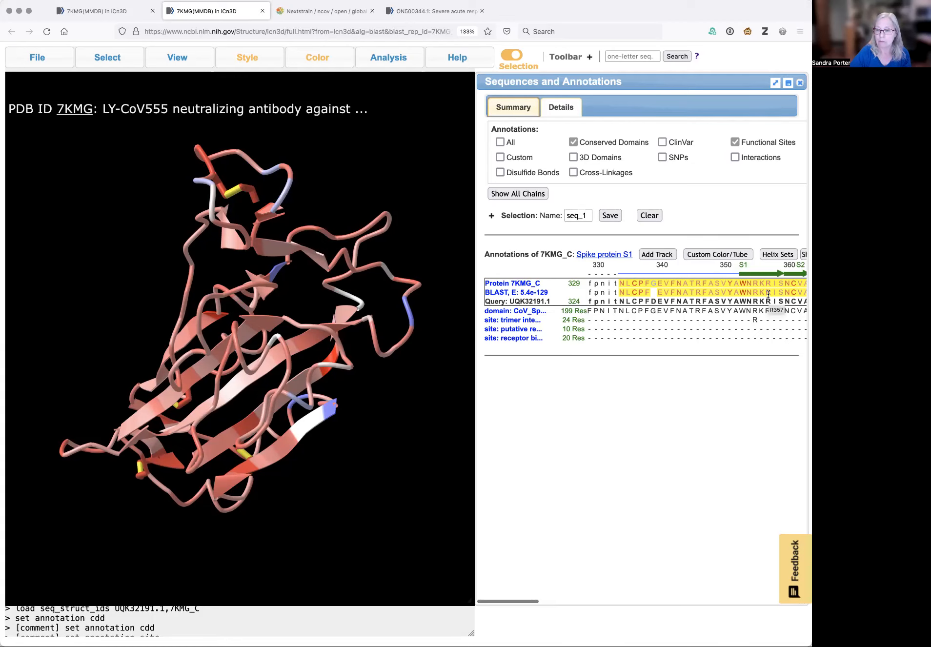
pyautogui.hscroll(10, 768, 294)
pyautogui.hscroll(10, 769, 295)
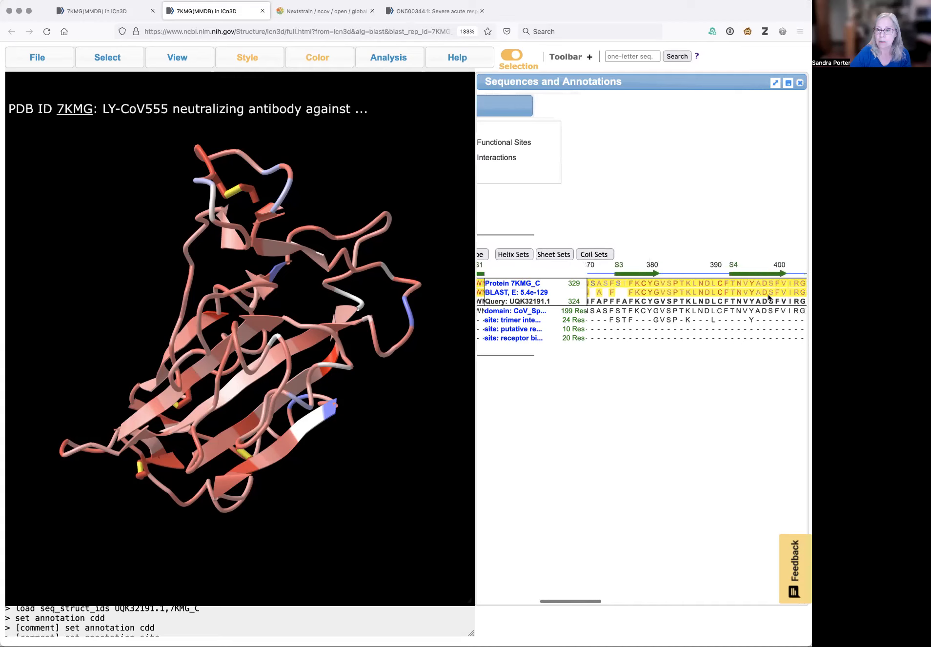
pyautogui.hscroll(7, 768, 298)
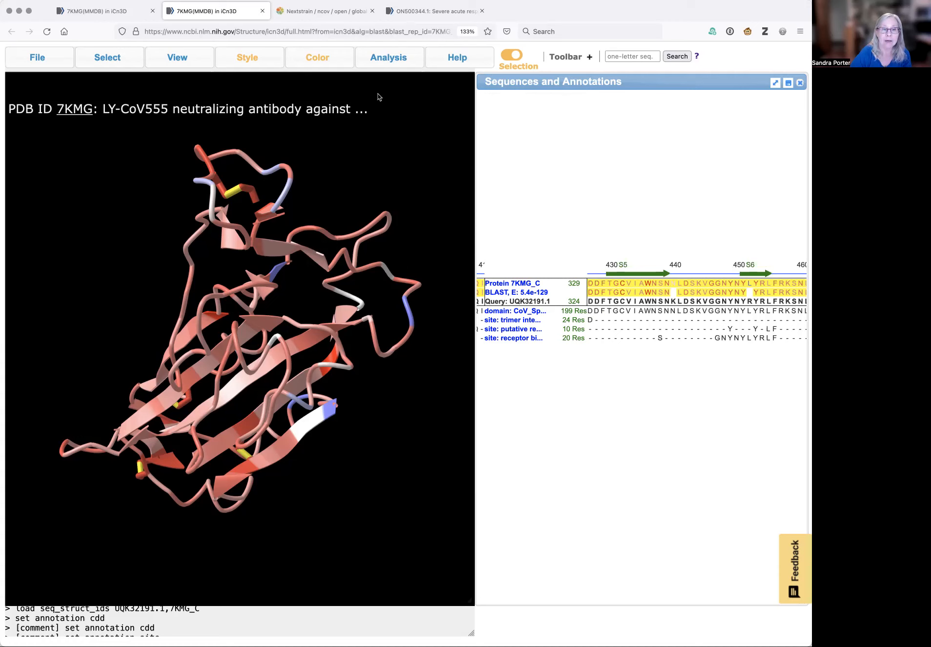
# Reopen the sequences and annotations view and show the annotations of all chains
pyautogui.click(381, 53)
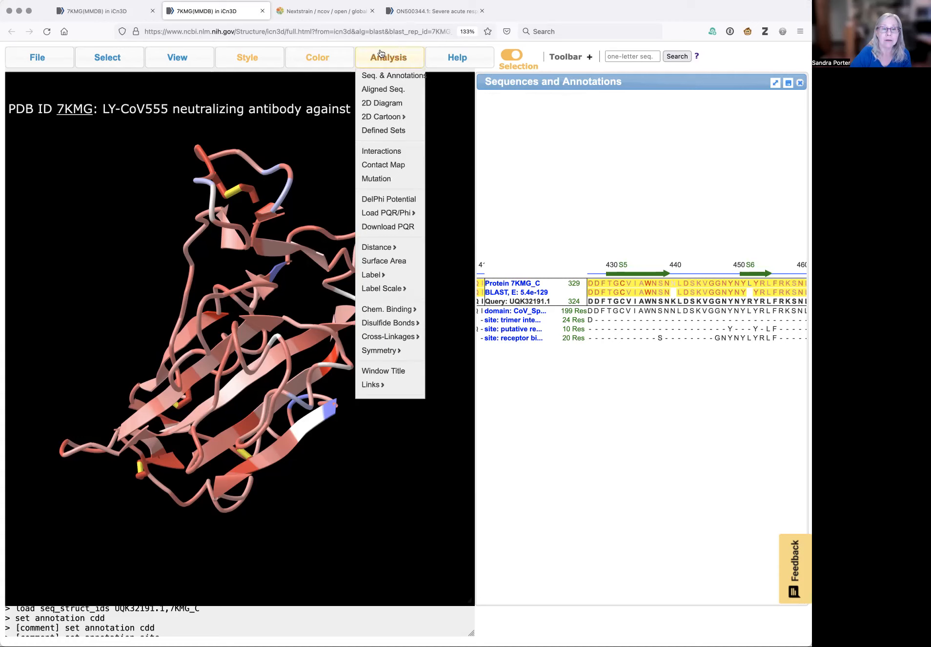
pyautogui.click(398, 77)
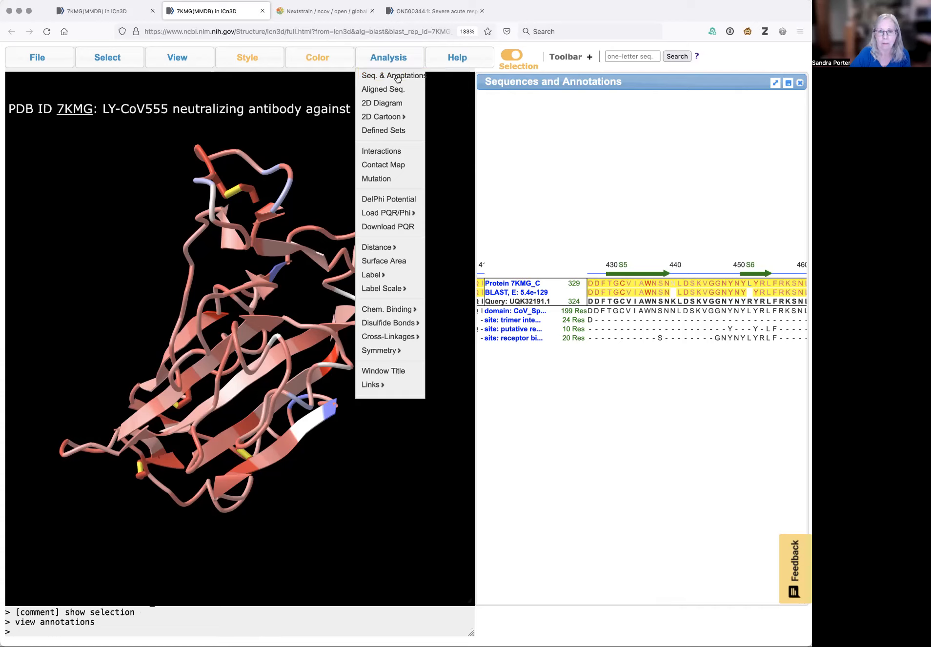
pyautogui.click(398, 78)
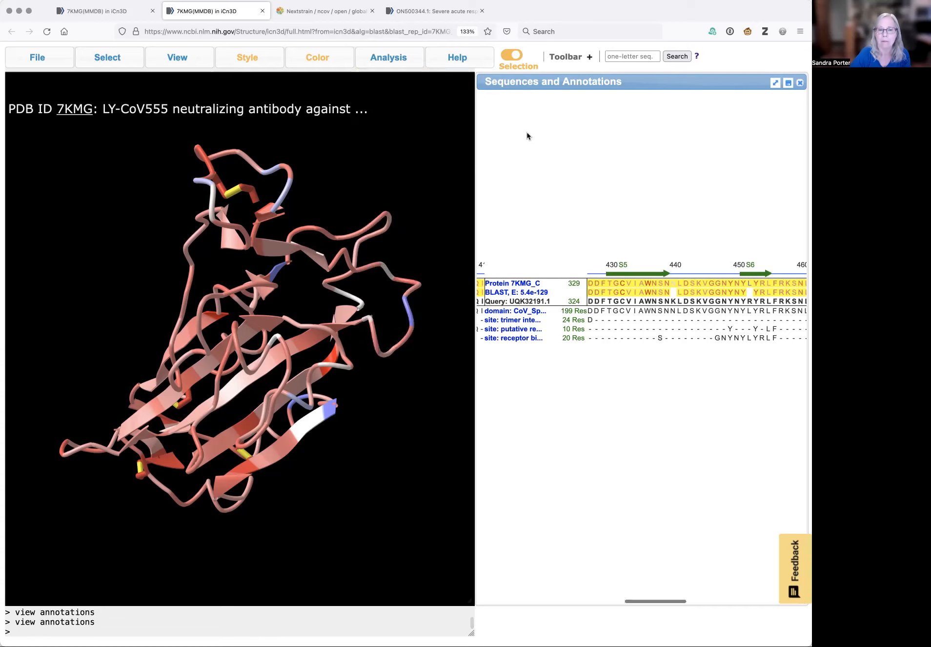
pyautogui.hscroll(-10, 545, 156)
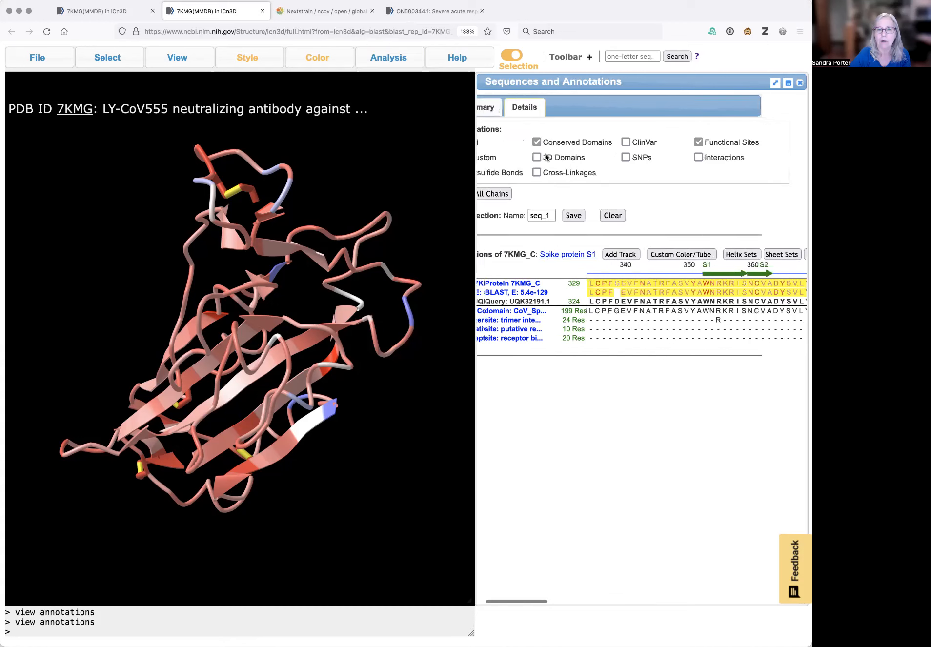
pyautogui.hscroll(-2, 547, 158)
pyautogui.click(520, 193)
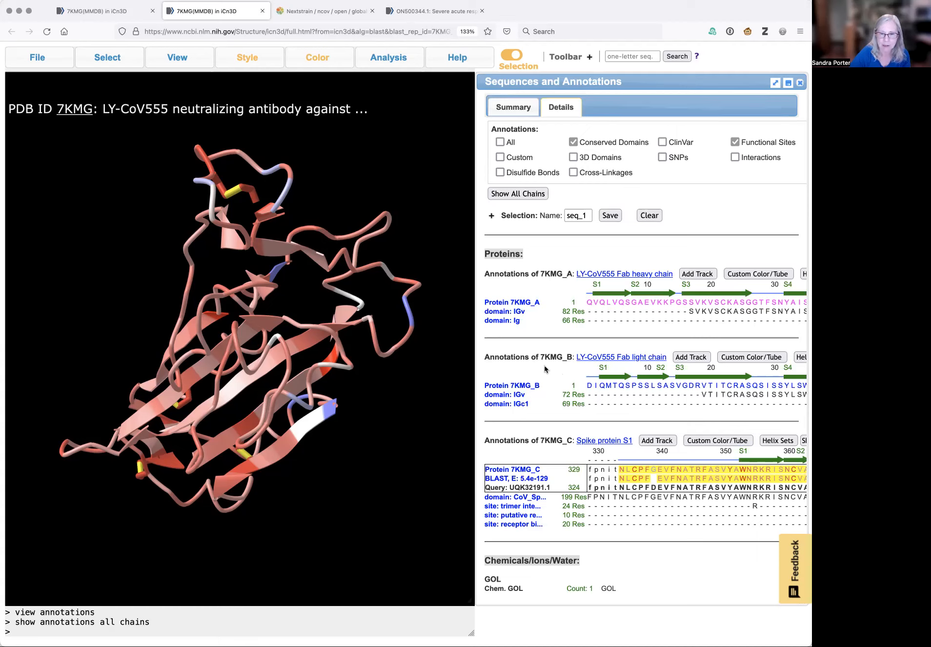
# Select spike chain 7KMG_C residues within 4 Å of antibody chains 7KMG_A and 7KMG_B using Select by Distance
pyautogui.click(102, 62)
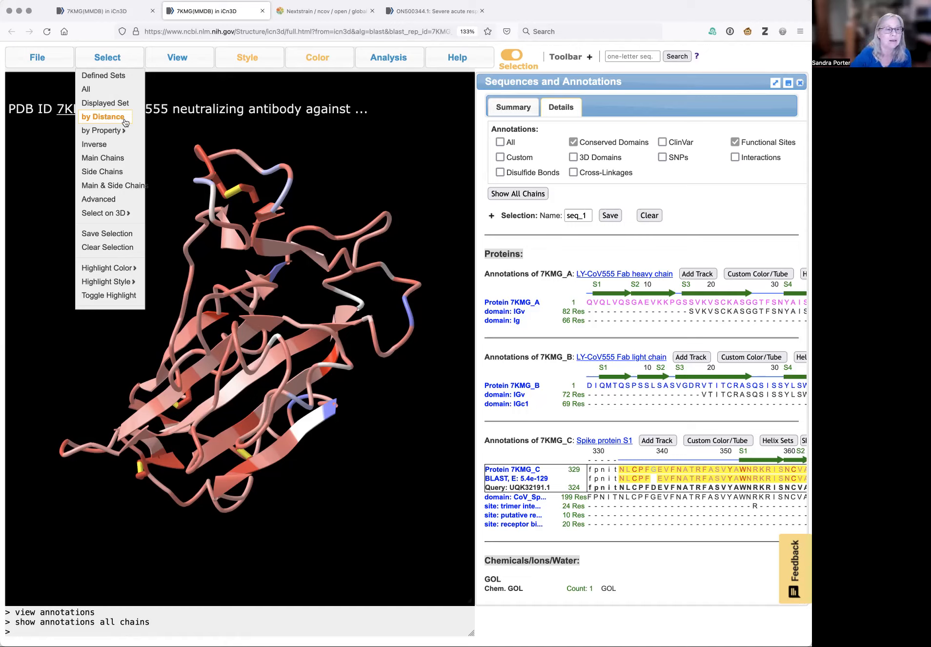
pyautogui.click(97, 118)
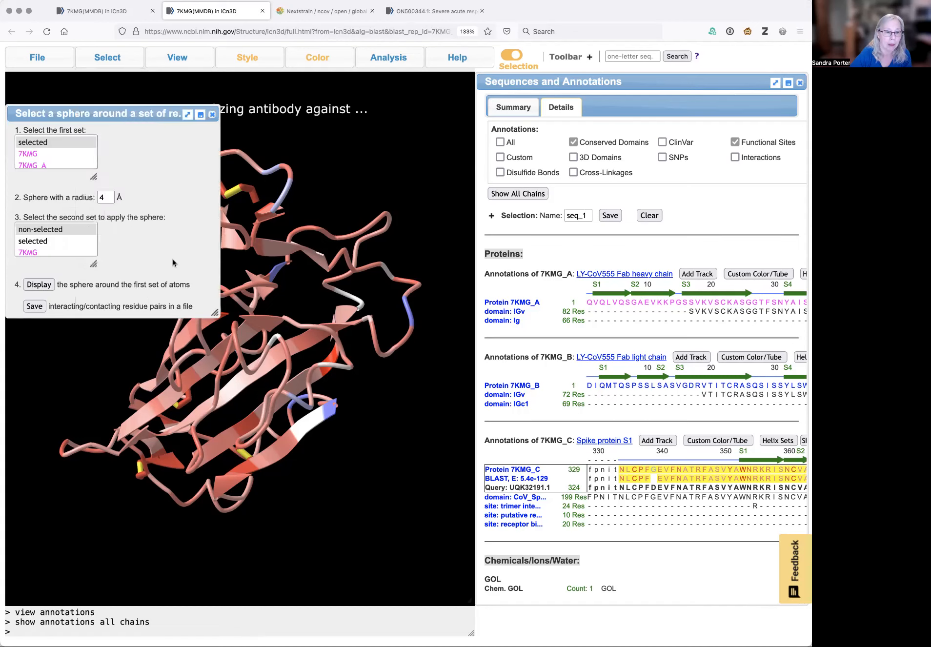
pyautogui.moveTo(214, 312); pyautogui.dragTo(199, 516)
pyautogui.moveTo(93, 178); pyautogui.dragTo(92, 252)
pyautogui.moveTo(93, 338); pyautogui.dragTo(98, 444)
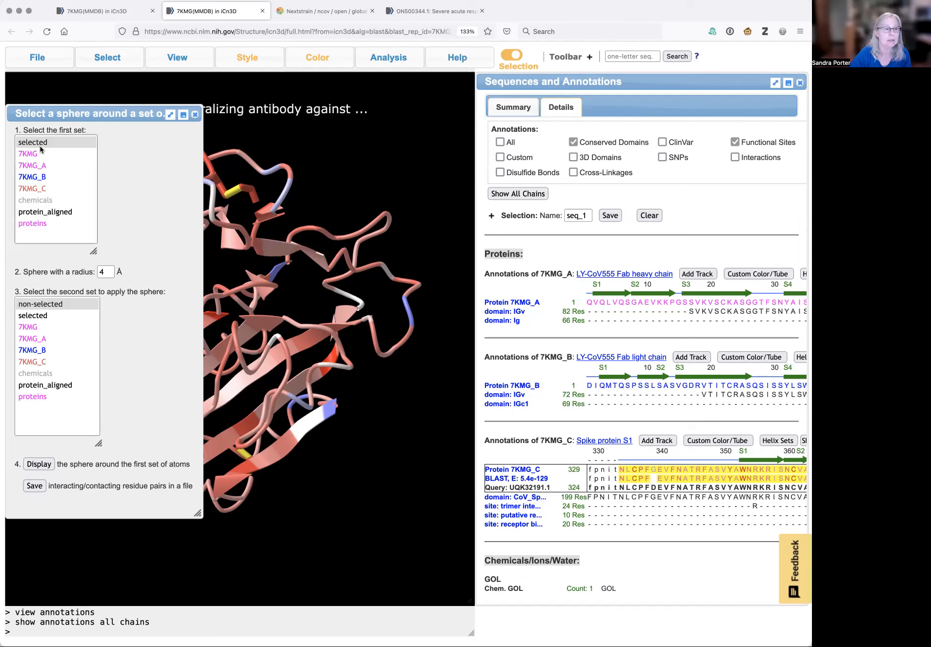
pyautogui.click(40, 164)
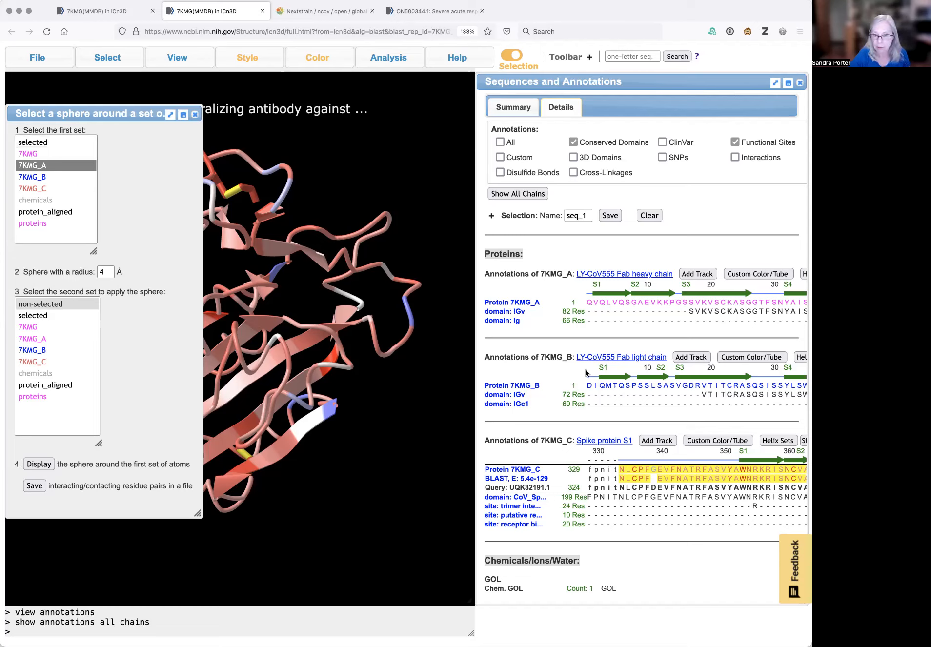
pyautogui.keyDown('super'); pyautogui.click(43, 178); pyautogui.keyUp('super')
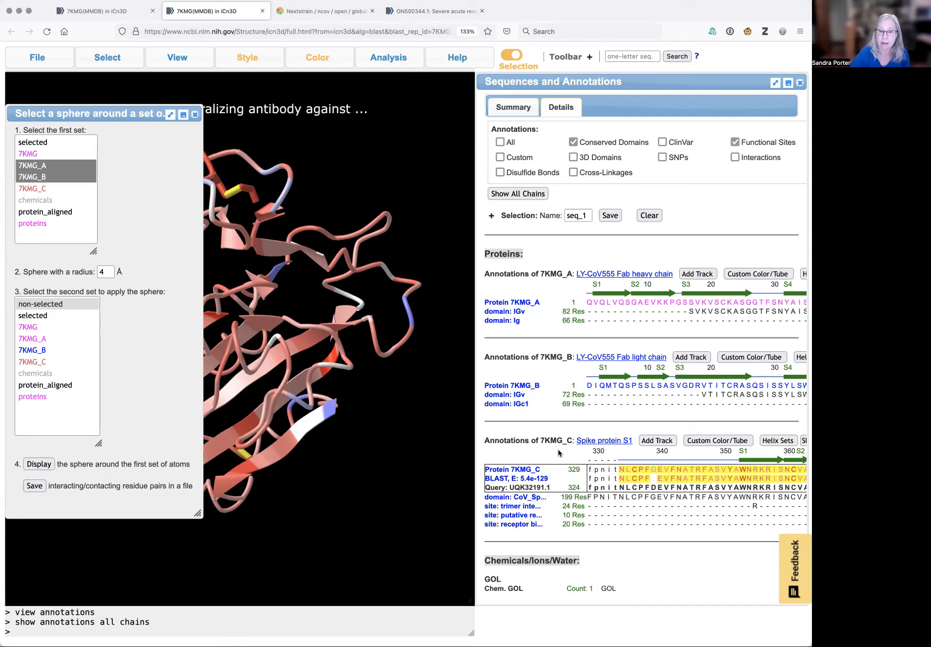
pyautogui.moveTo(541, 439); pyautogui.dragTo(570, 440)
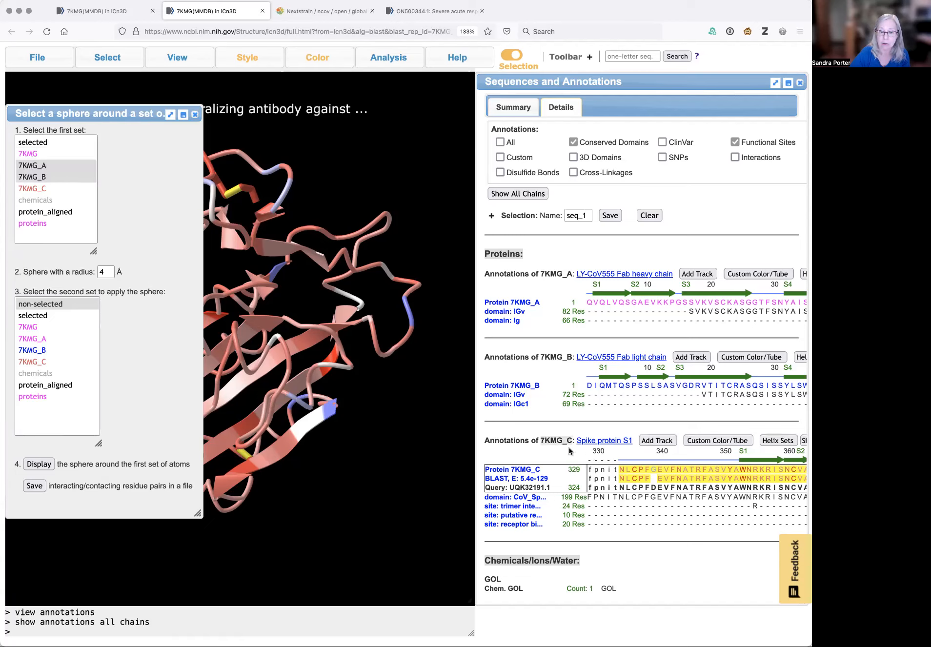
pyautogui.click(36, 365)
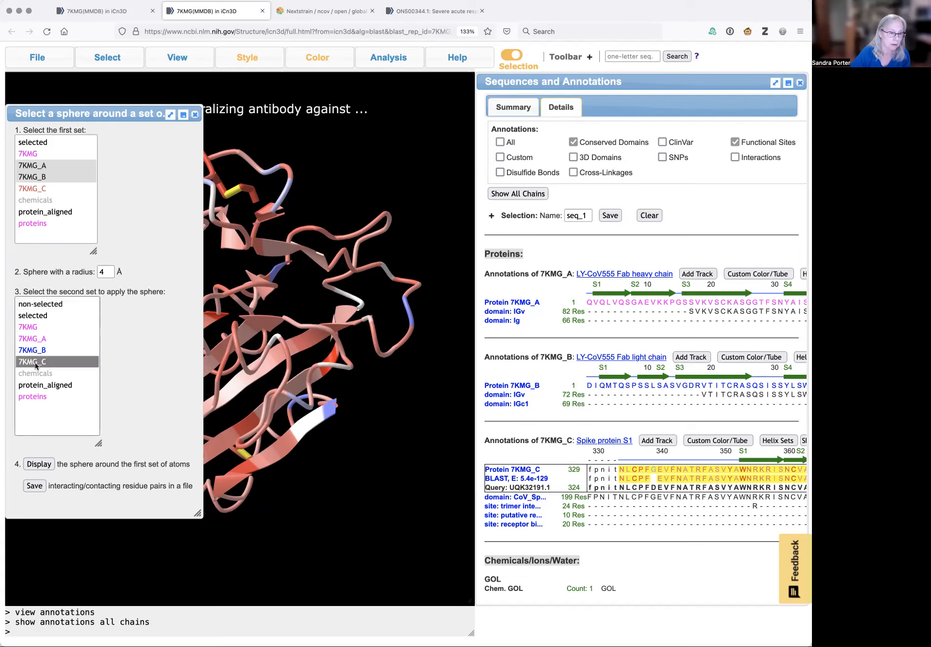
pyautogui.click(39, 465)
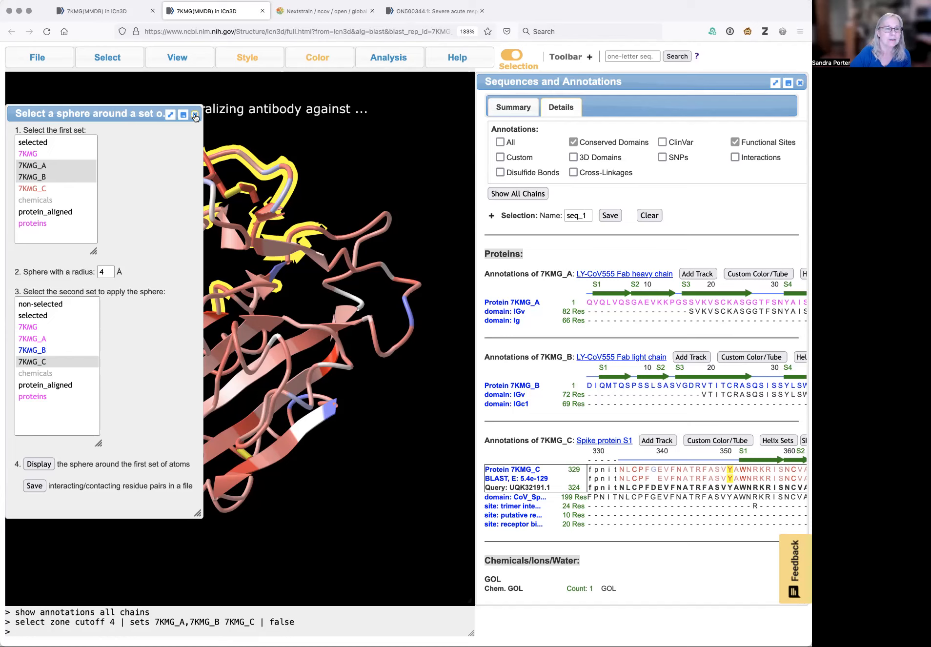
# Close the sphere dialog and save the current selection as antibody_binding_site
pyautogui.click(105, 58)
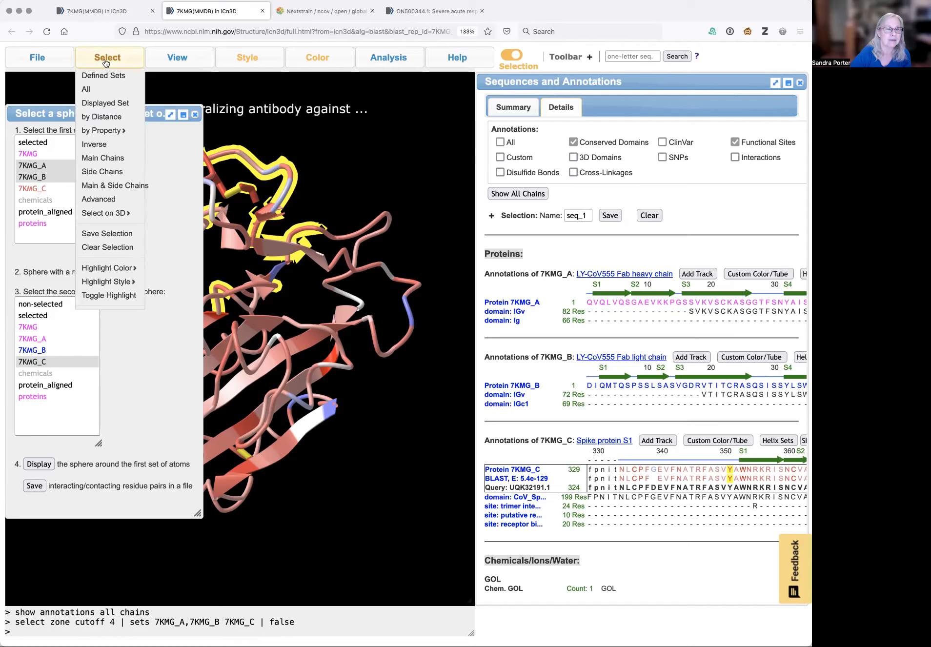
pyautogui.click(196, 116)
pyautogui.moveTo(106, 65)
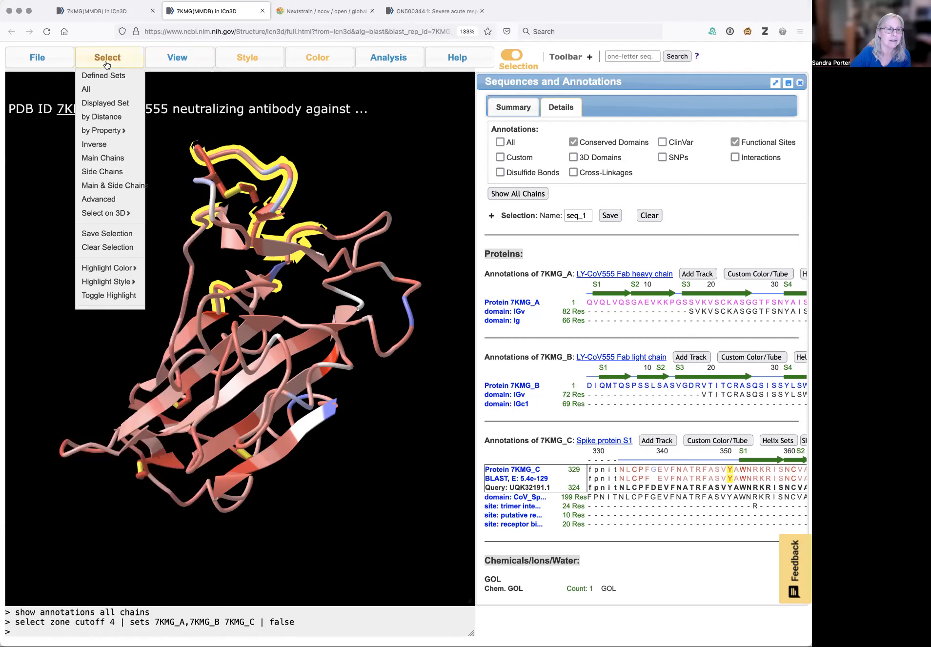
pyautogui.click(99, 235)
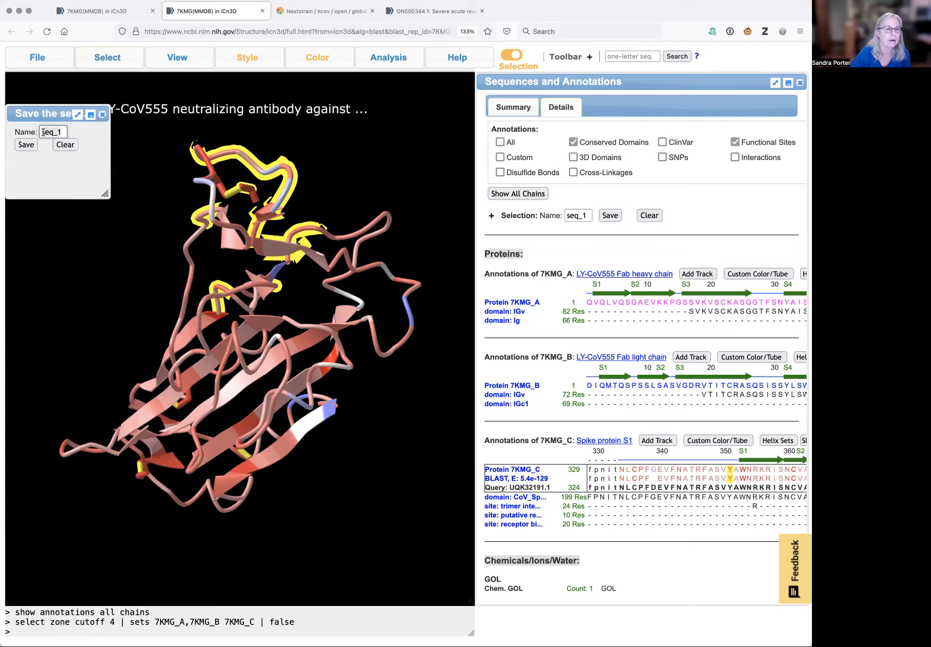
pyautogui.write('antibody')
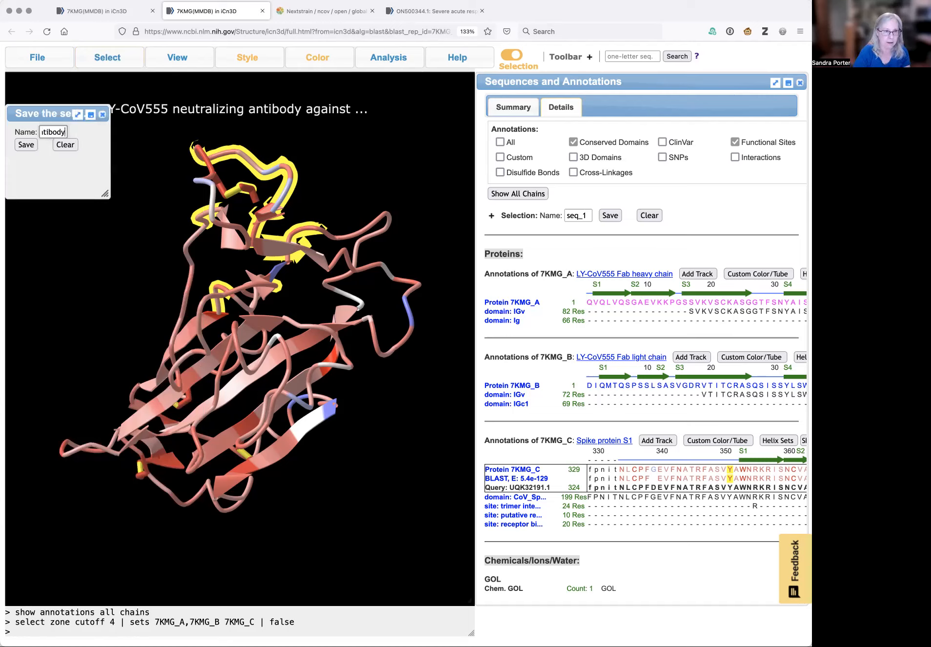
pyautogui.write('_')
pyautogui.write('binding_')
pyautogui.write('site')
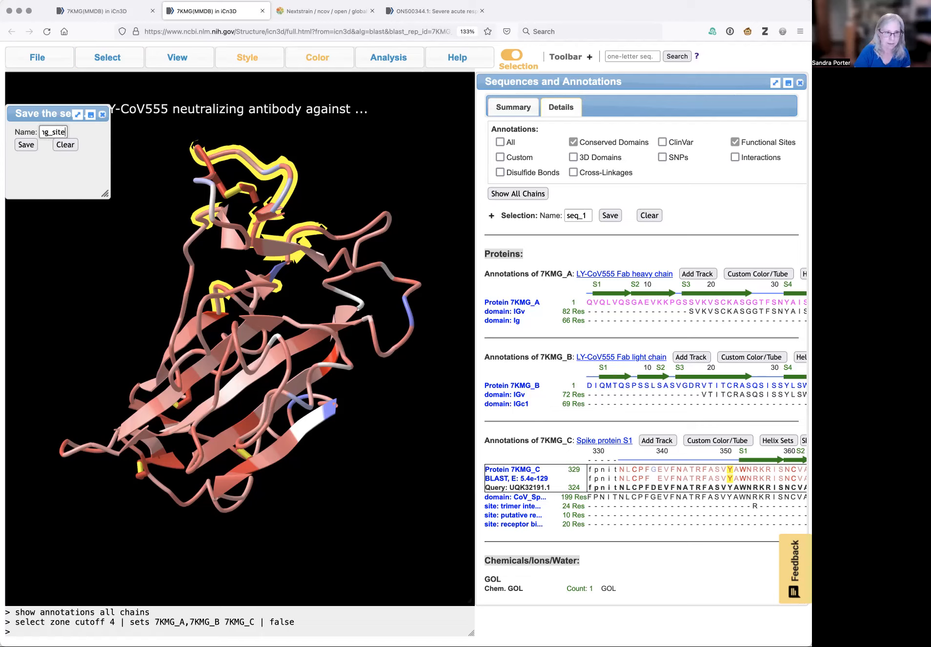
pyautogui.click(26, 145)
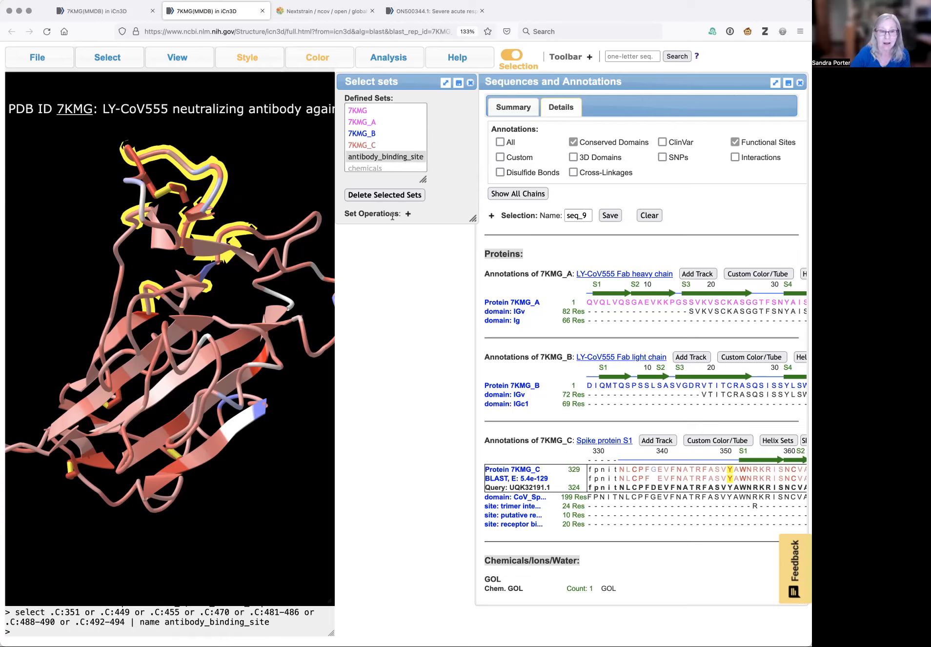
# Rearrange the open windows and scroll along the spike chain alignment to examine the highlighted antibody binding-site residues
pyautogui.moveTo(415, 81); pyautogui.dragTo(396, 82)
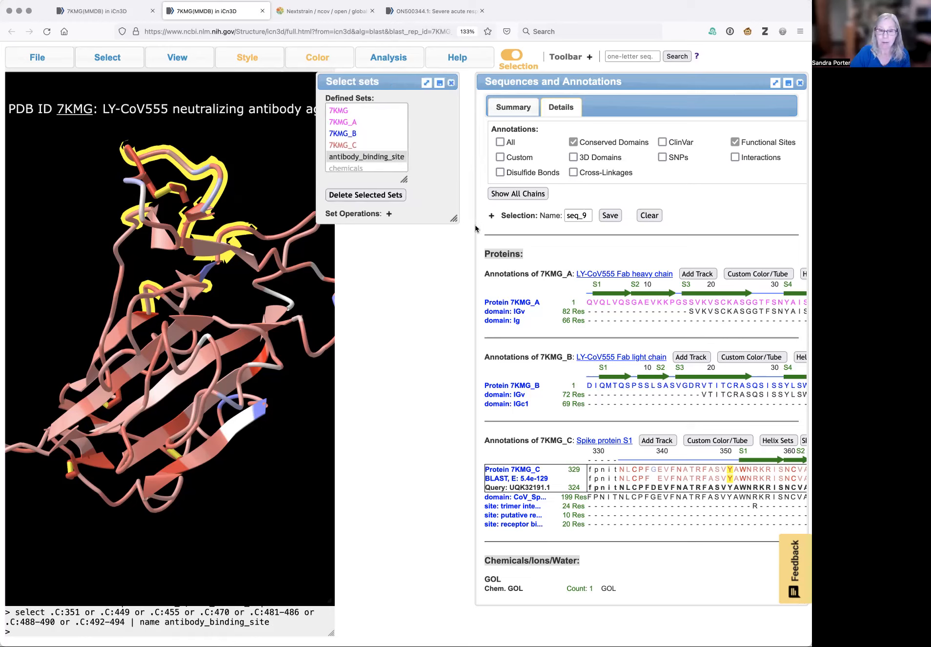
pyautogui.moveTo(524, 80); pyautogui.dragTo(423, 84)
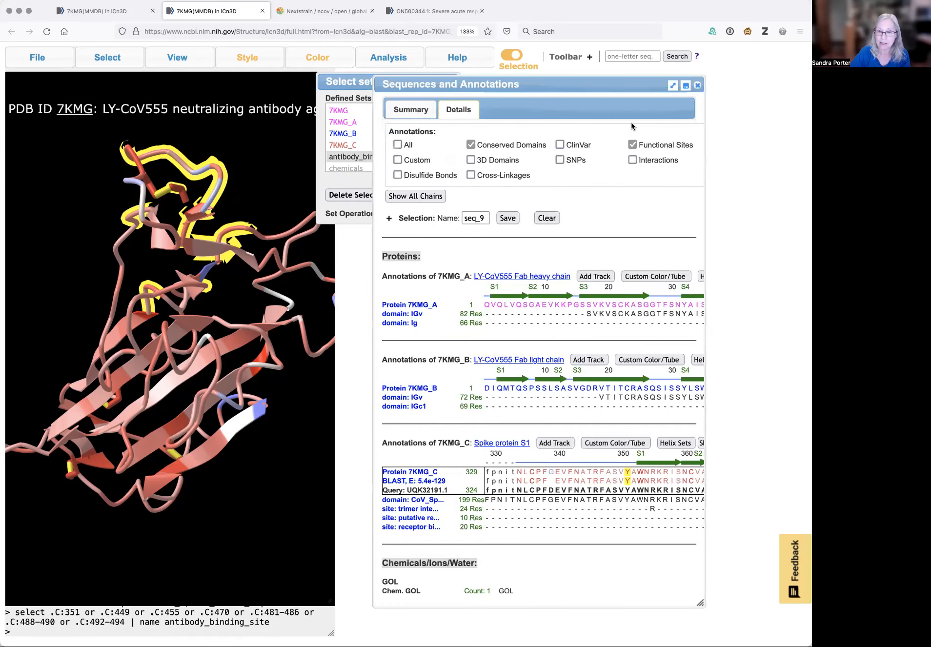
pyautogui.moveTo(701, 603); pyautogui.dragTo(799, 614)
pyautogui.scroll(-1, 722, 509)
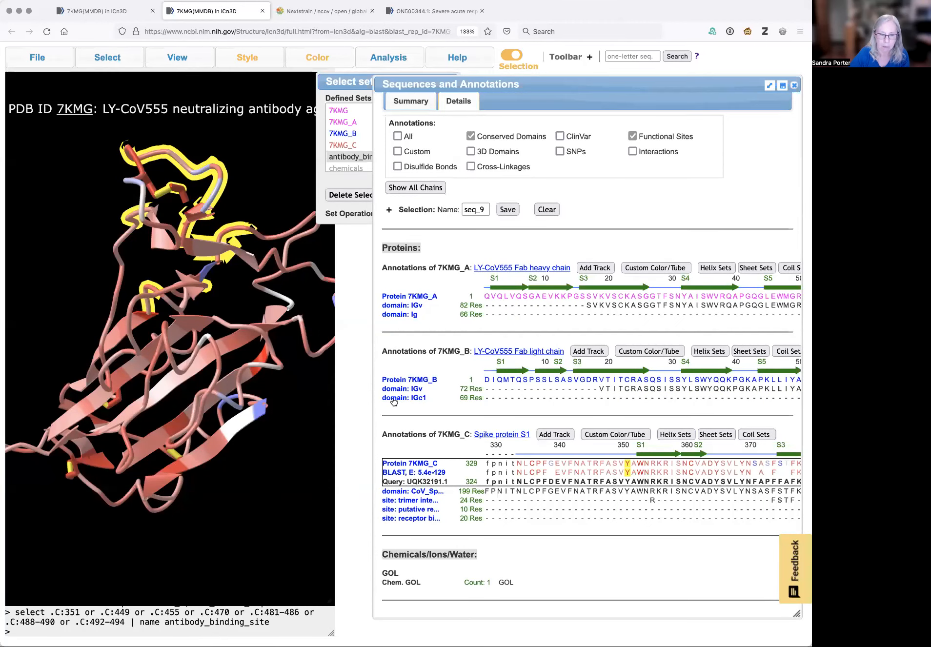
pyautogui.scroll(-1, 657, 551)
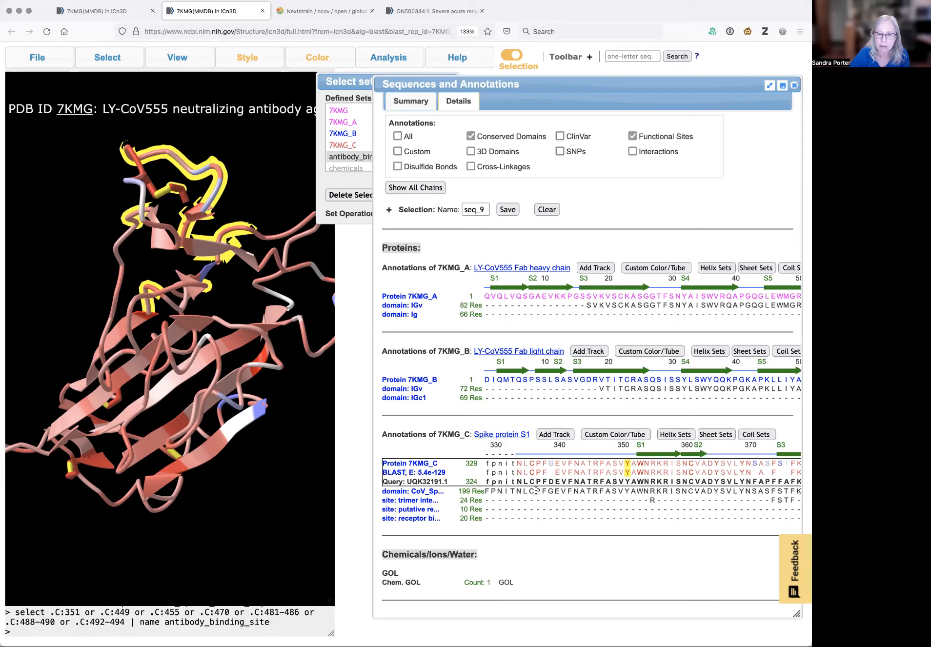
pyautogui.hscroll(5, 674, 512)
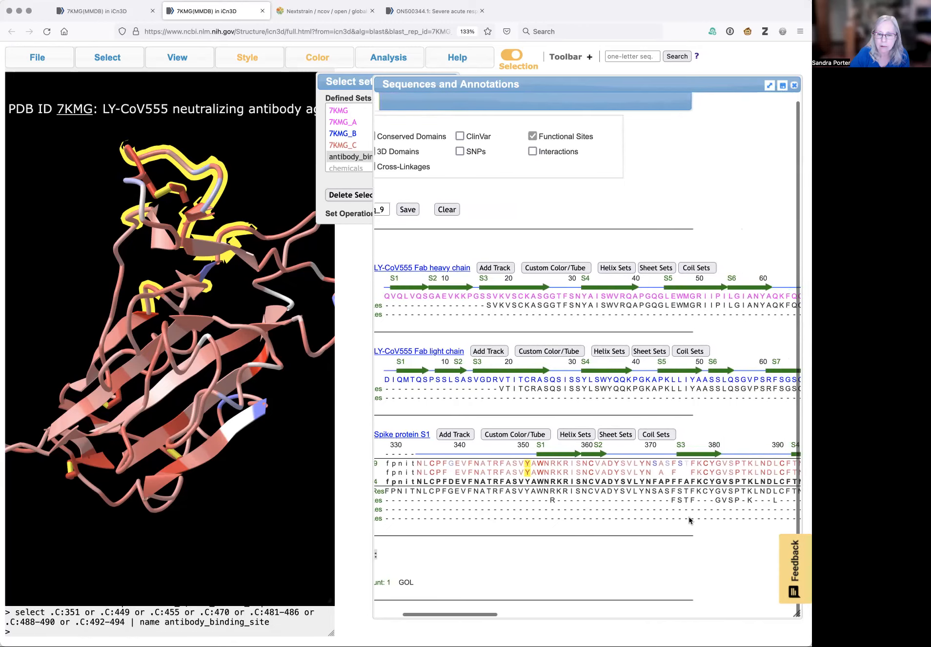
pyautogui.hscroll(3, 688, 516)
pyautogui.hscroll(7, 689, 517)
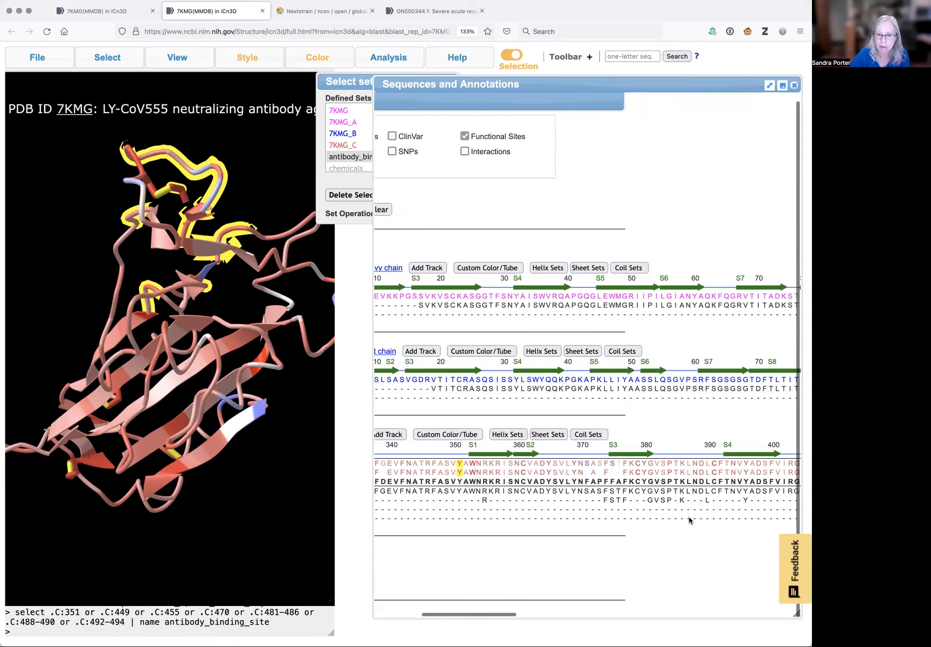
pyautogui.hscroll(7, 689, 518)
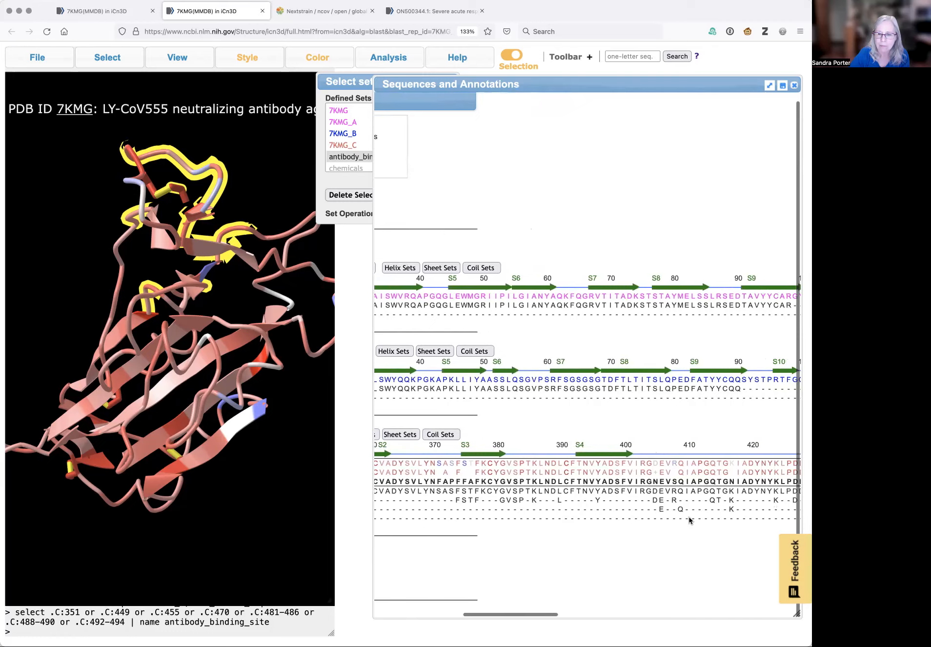
pyautogui.hscroll(9, 690, 517)
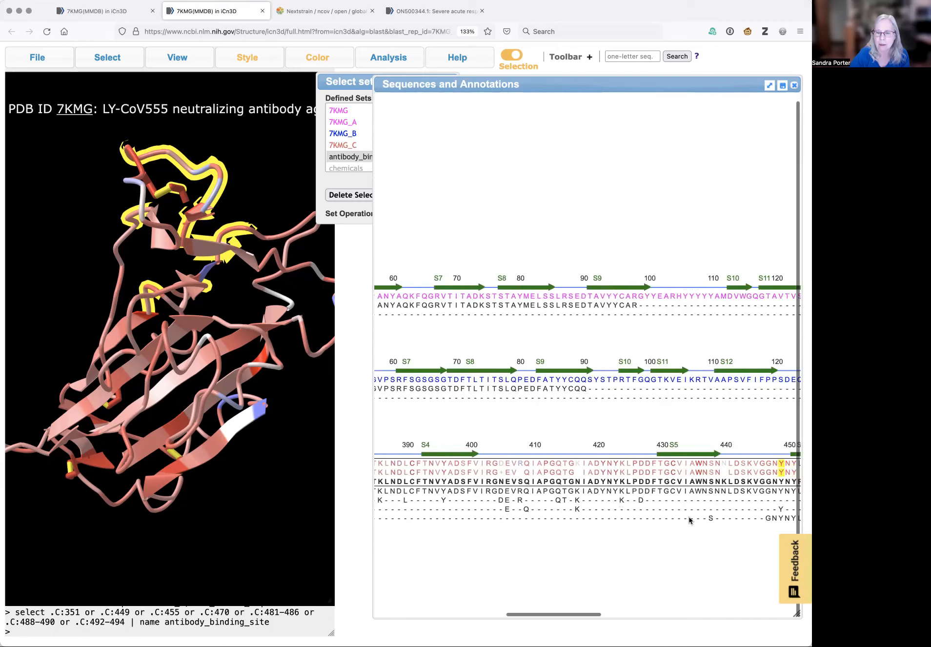
pyautogui.hscroll(5, 690, 521)
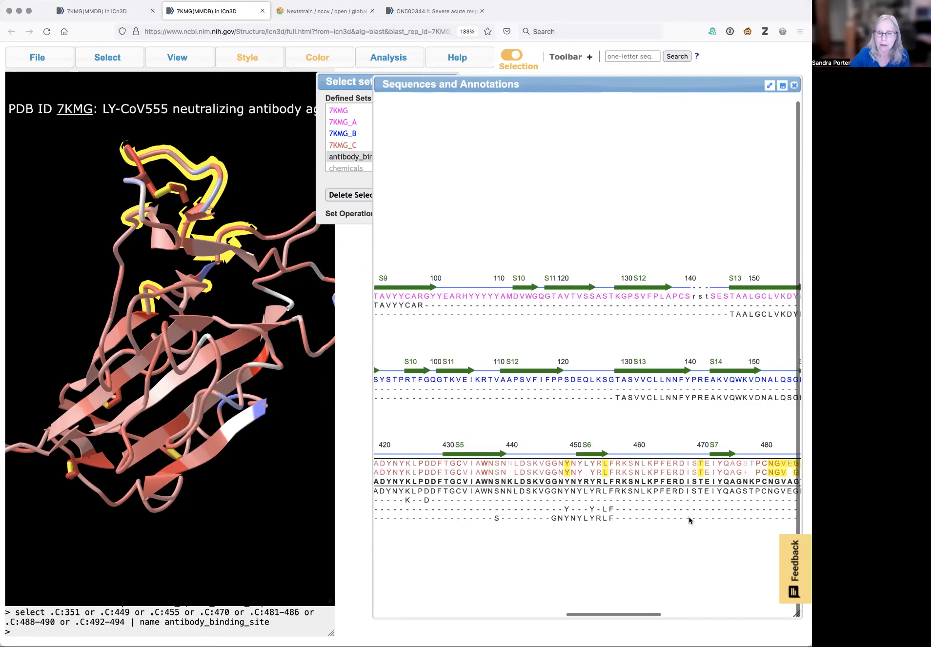
pyautogui.hscroll(1, 676, 525)
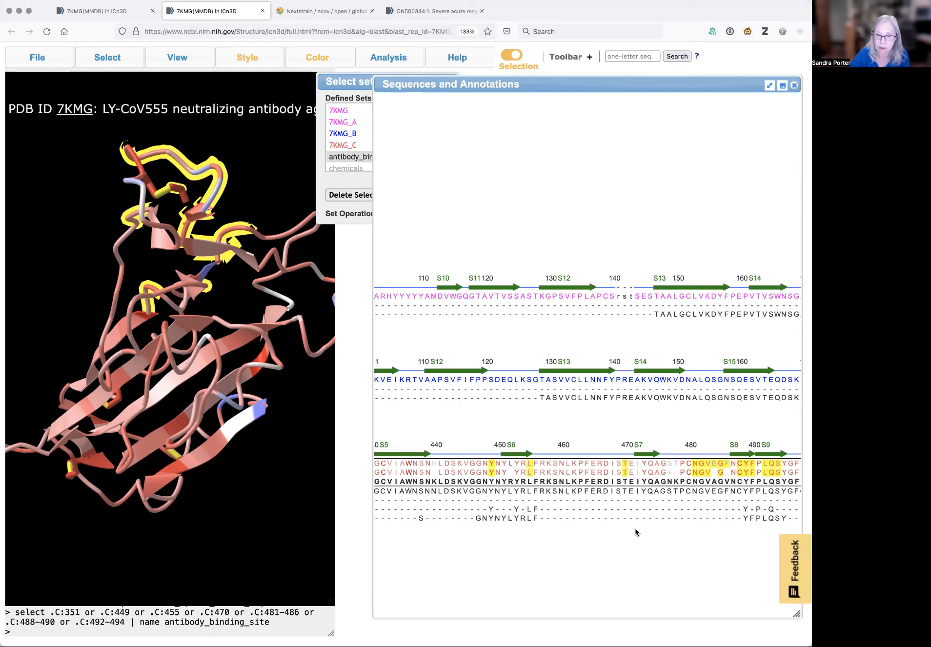
pyautogui.hscroll(3, 655, 536)
pyautogui.hscroll(5, 654, 536)
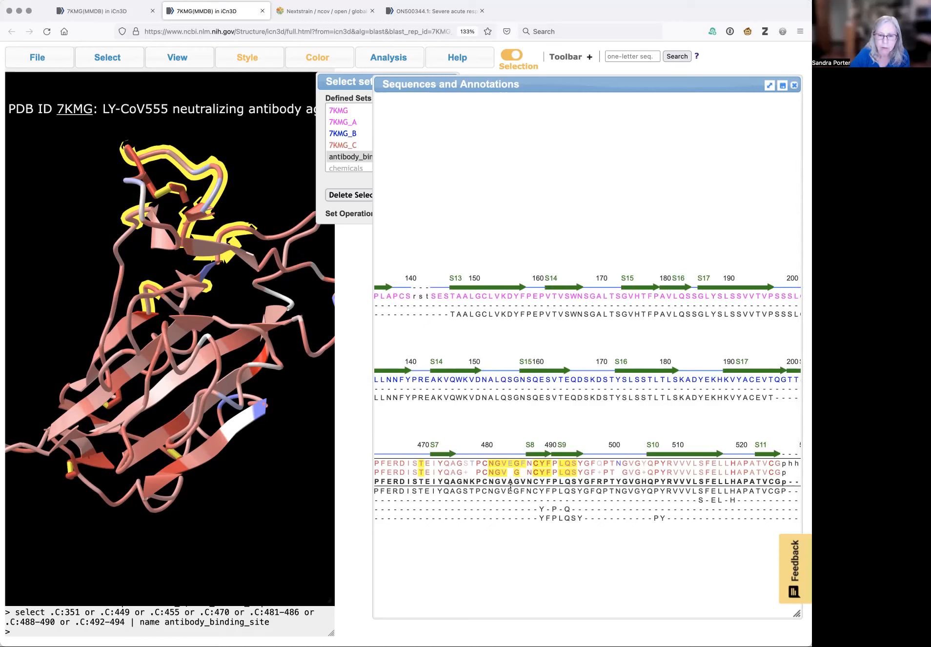
pyautogui.moveTo(511, 490)
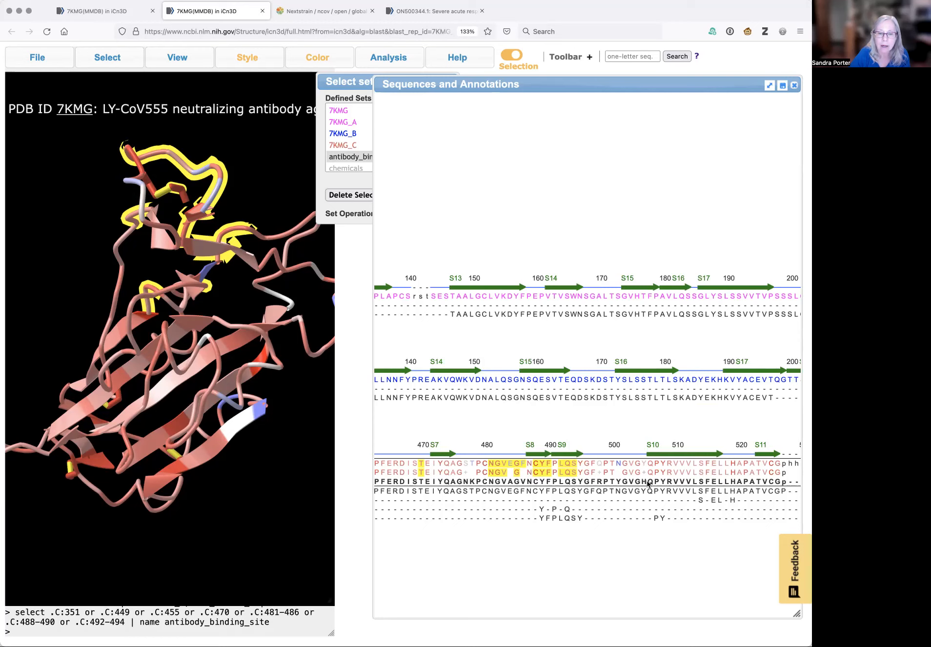
pyautogui.hscroll(5, 648, 482)
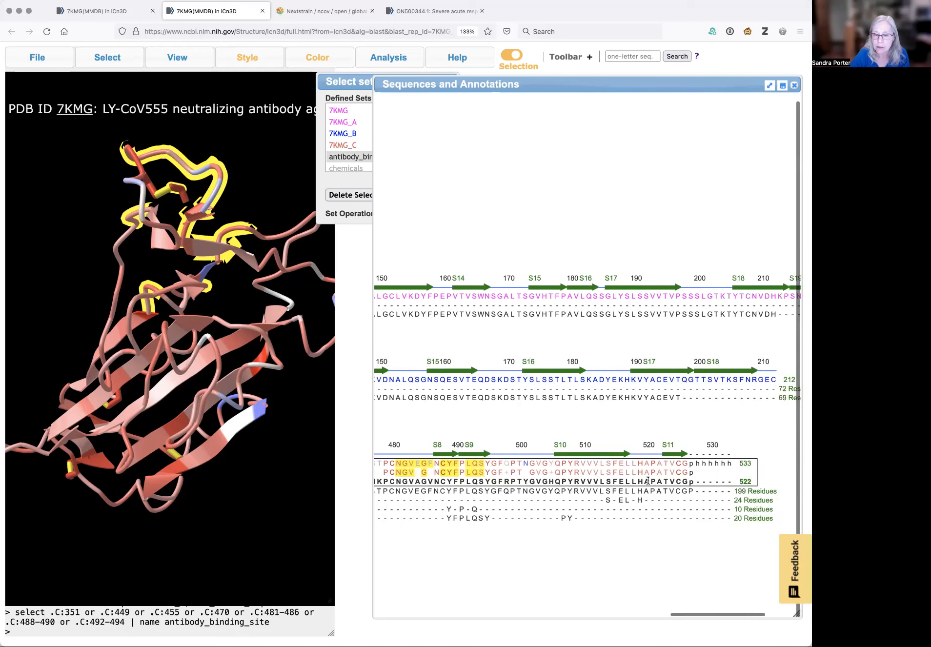
pyautogui.hscroll(-5, 648, 481)
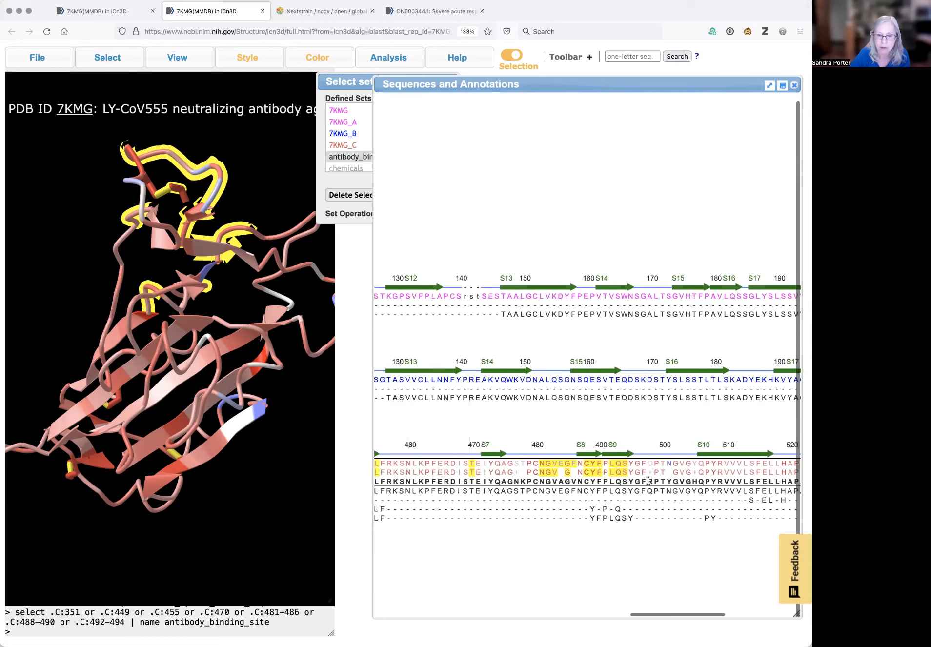
pyautogui.hscroll(-2, 649, 482)
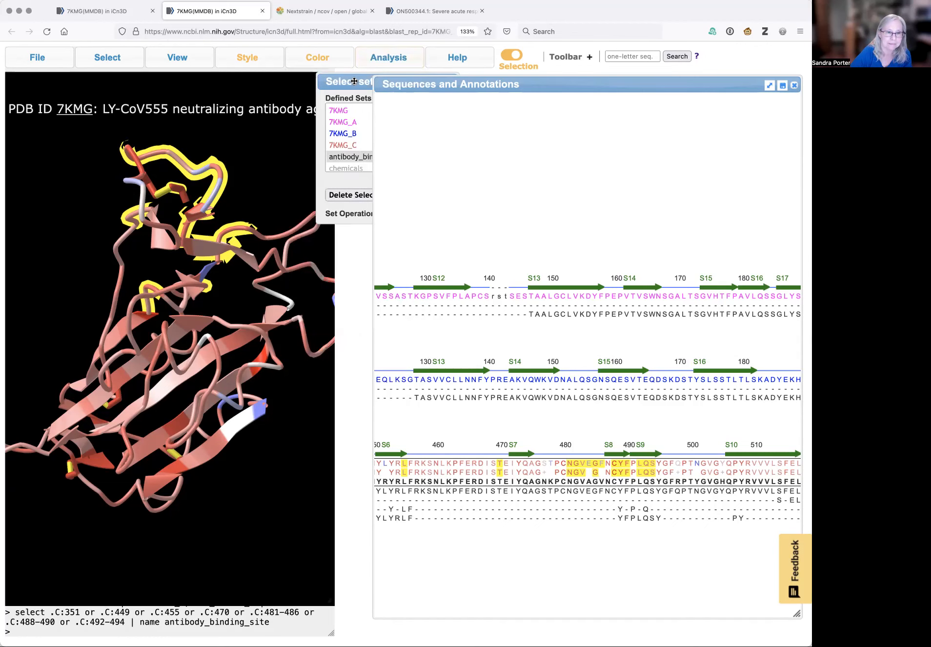
pyautogui.moveTo(338, 81); pyautogui.dragTo(359, 83)
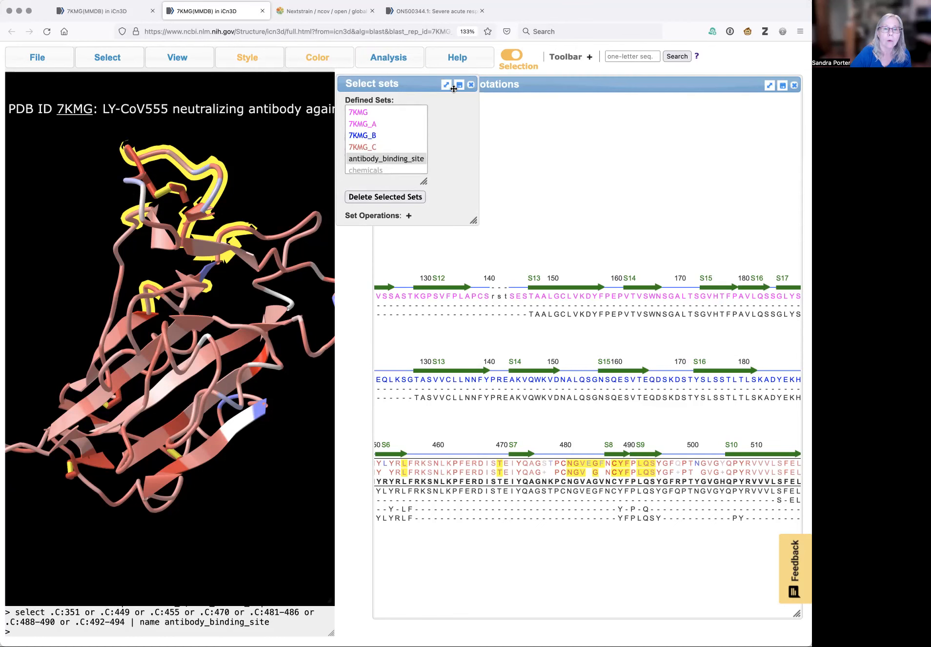
pyautogui.click(471, 85)
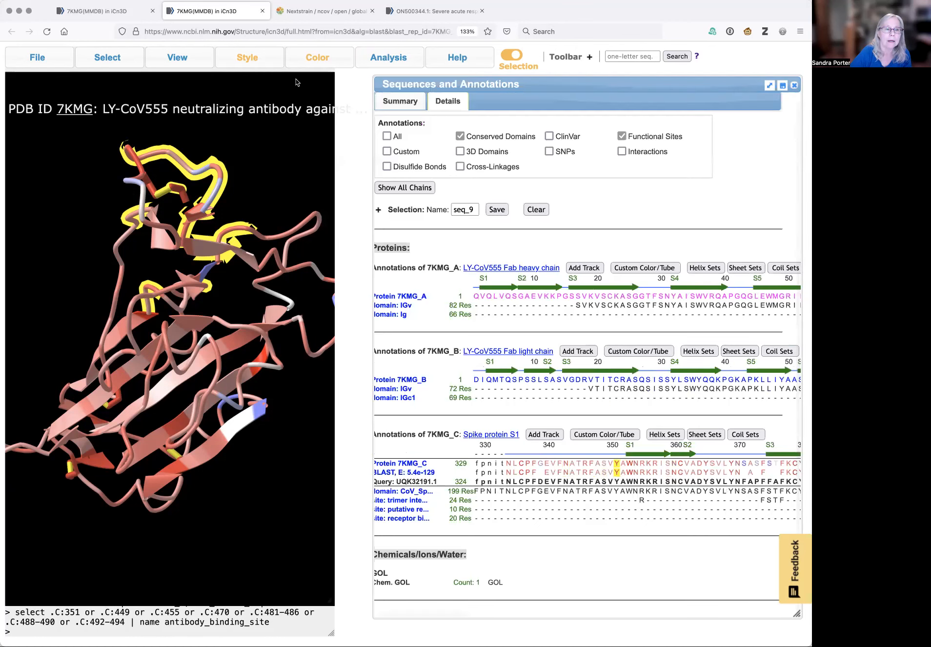
# Open the Mutation tool and show the interaction changes for mutation 7KMG_C_484_A in 3D
pyautogui.moveTo(365, 61)
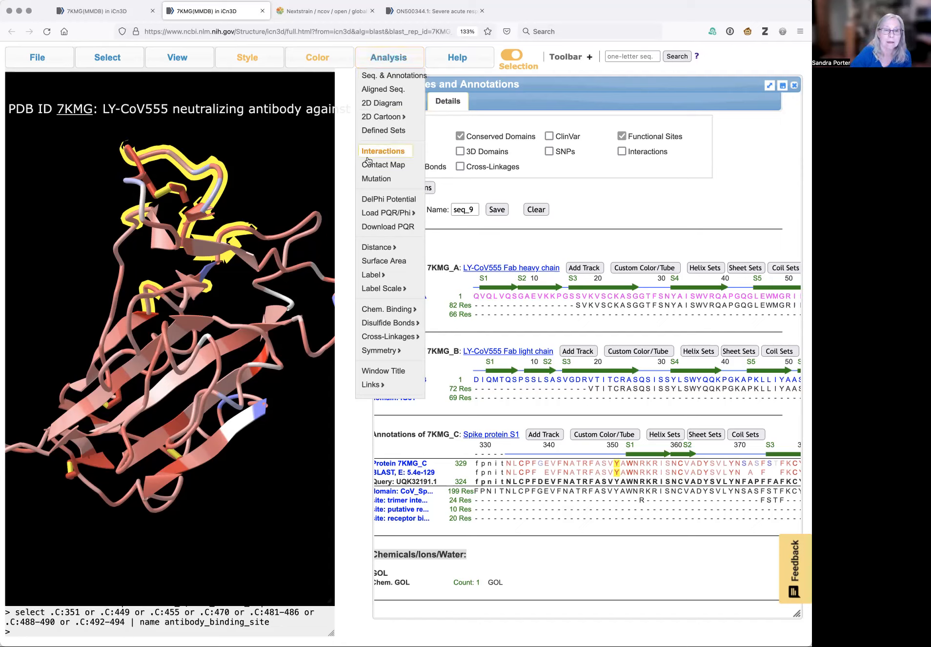
pyautogui.click(383, 181)
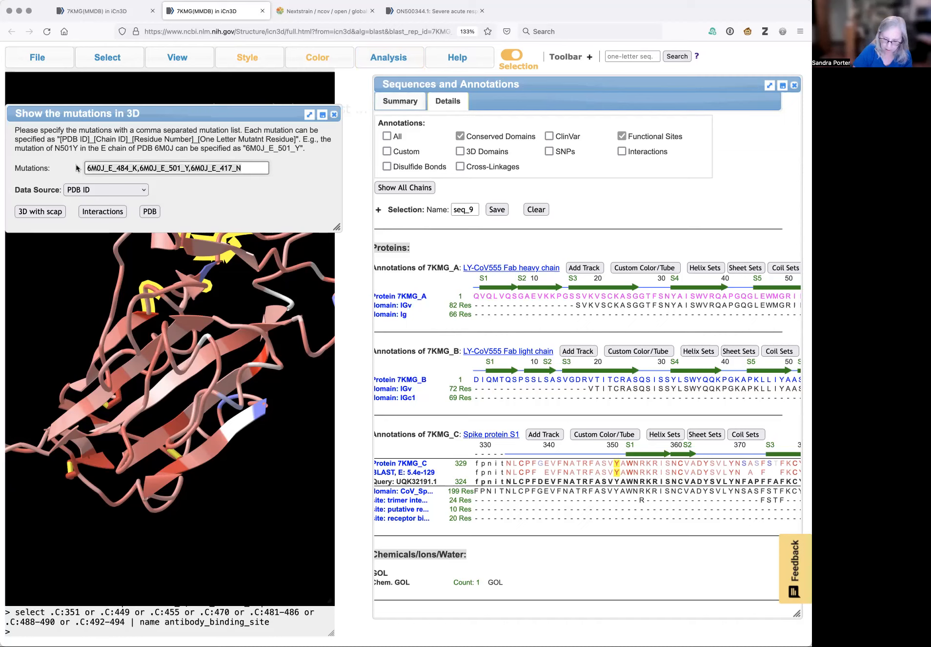
pyautogui.press('BackSpace')
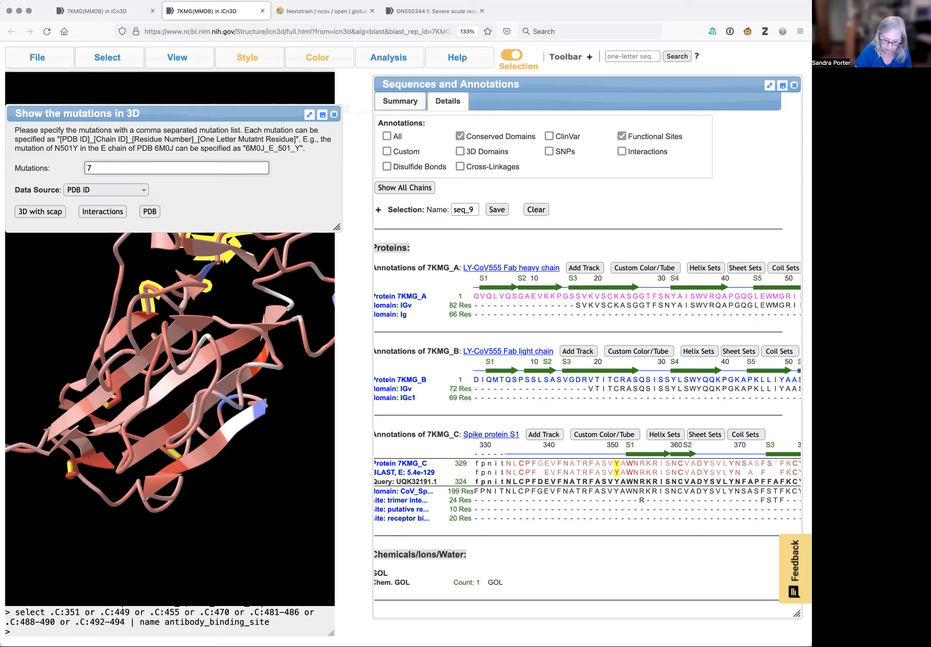
pyautogui.write('MG_C')
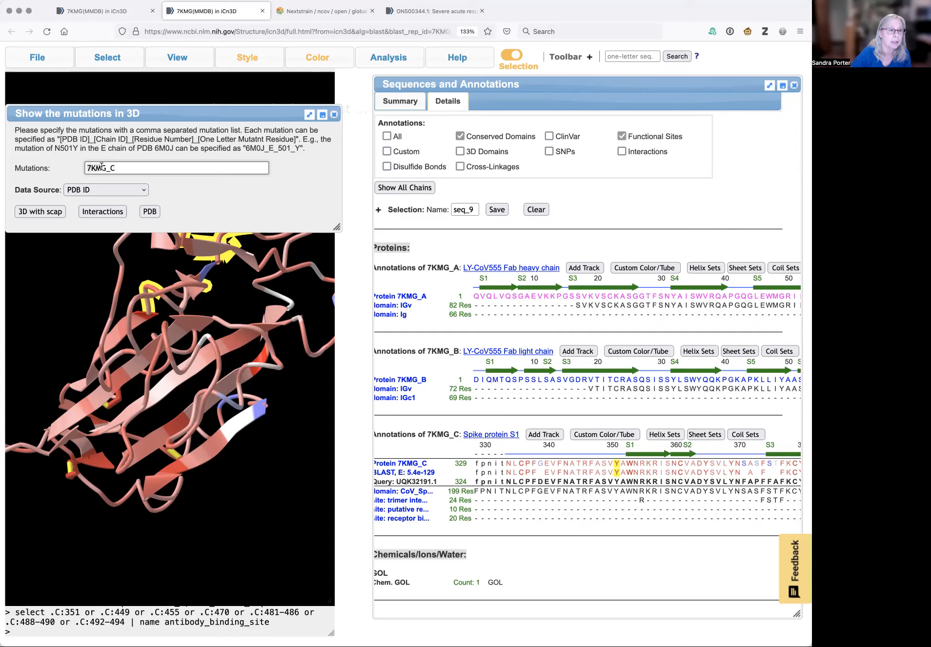
pyautogui.moveTo(97, 139); pyautogui.dragTo(125, 139)
pyautogui.click(118, 171)
pyautogui.write('_')
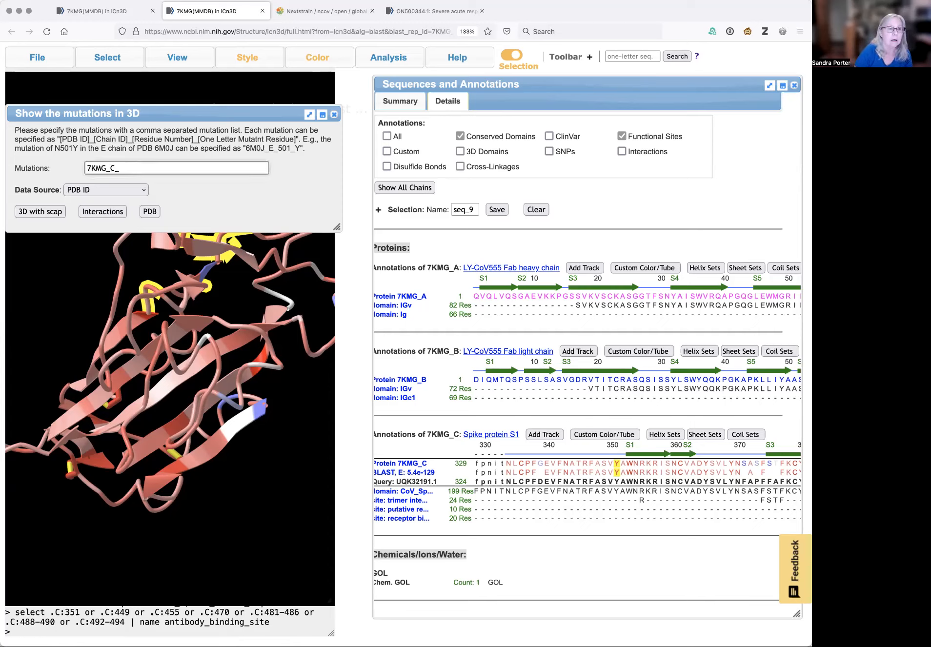
pyautogui.write('484')
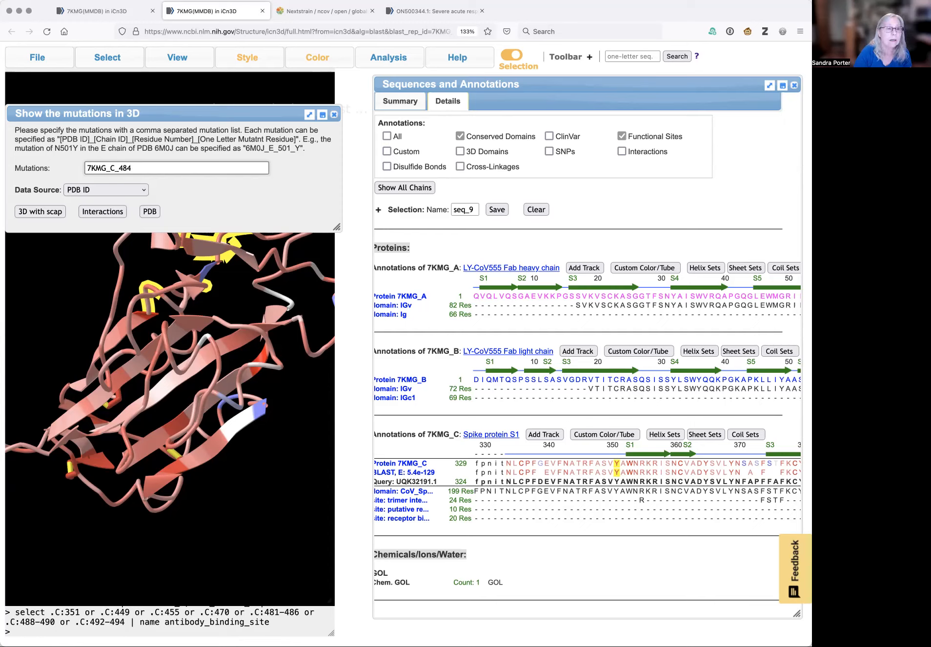
pyautogui.click(149, 139)
pyautogui.moveTo(148, 139); pyautogui.dragTo(290, 141)
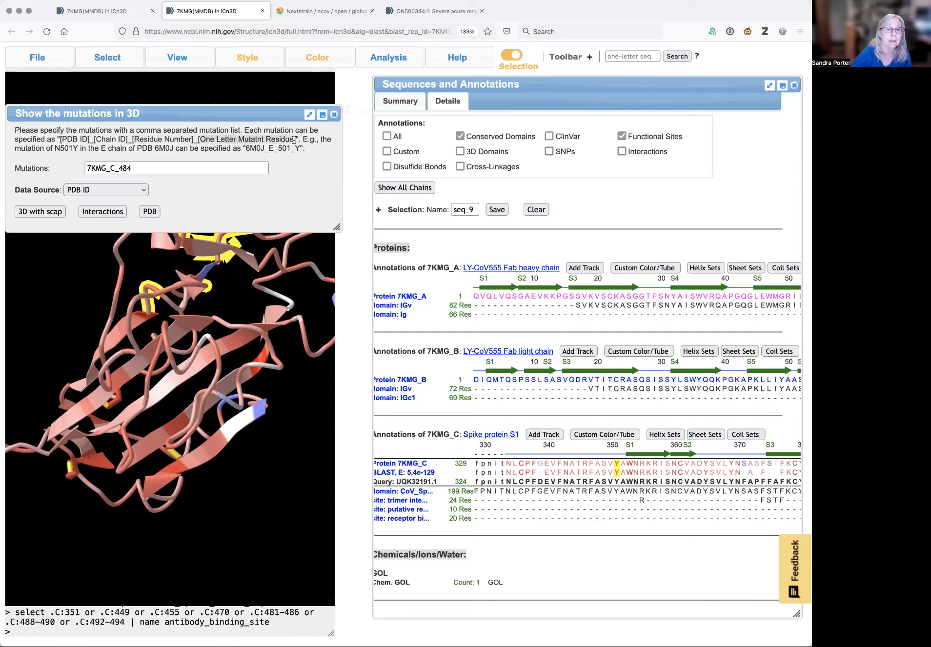
pyautogui.click(193, 167)
pyautogui.write('_A')
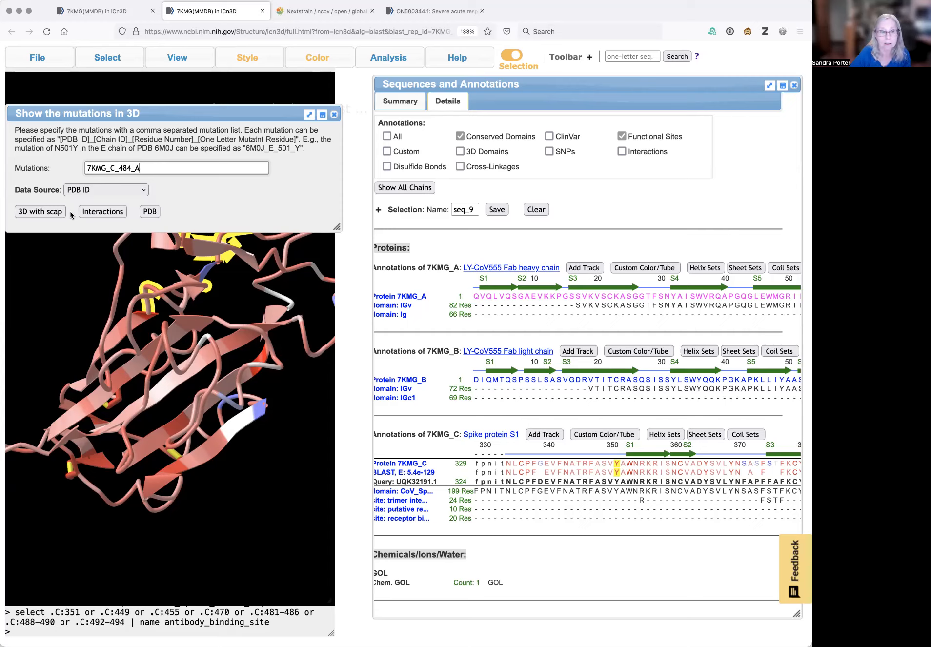
pyautogui.click(107, 212)
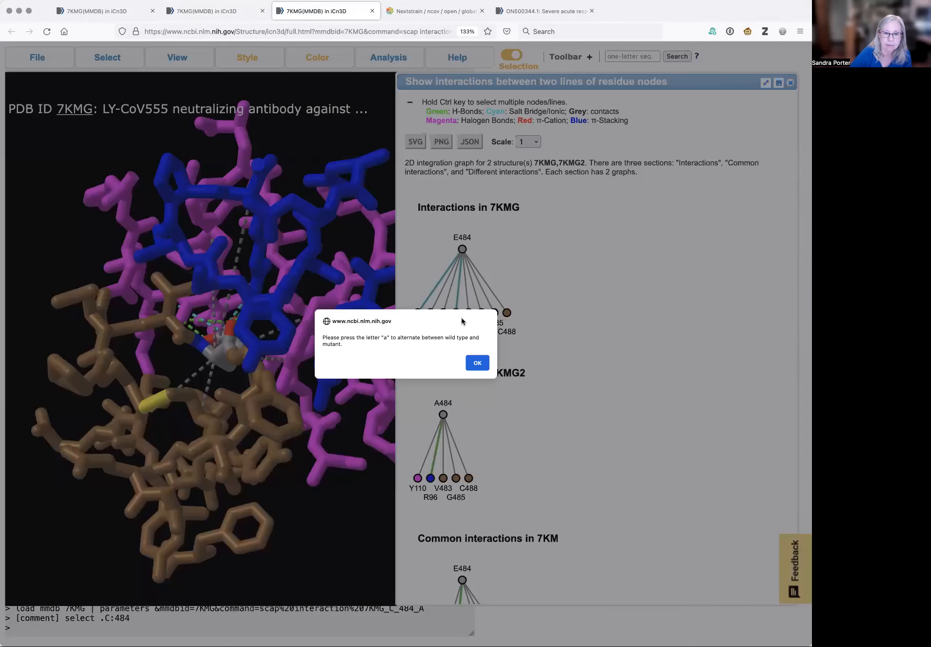
pyautogui.click(478, 363)
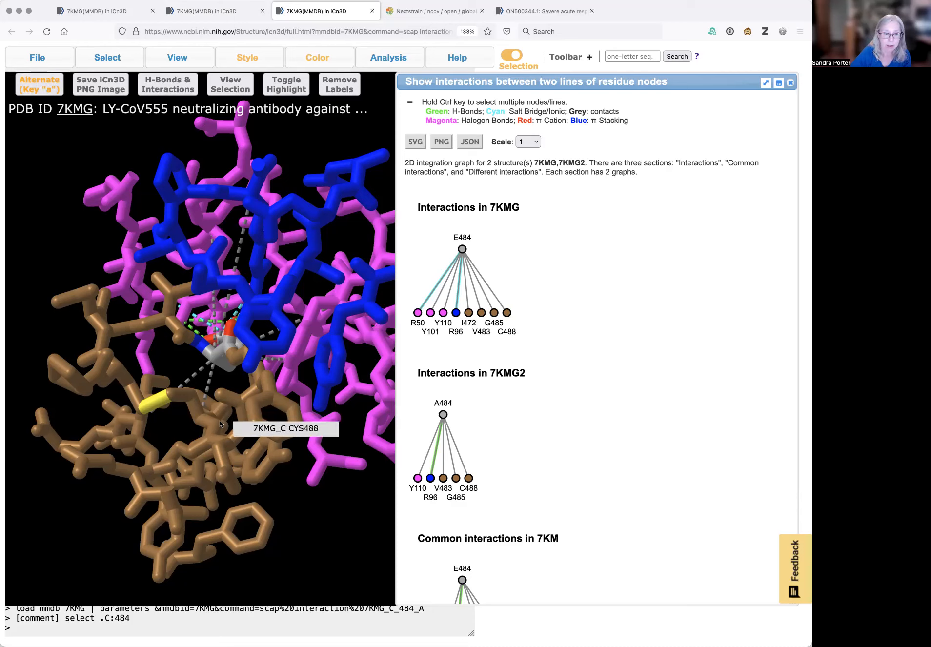
# Alternate repeatedly between the wild-type 7KMG and mutant 7KMG2 structures
pyautogui.click(34, 87)
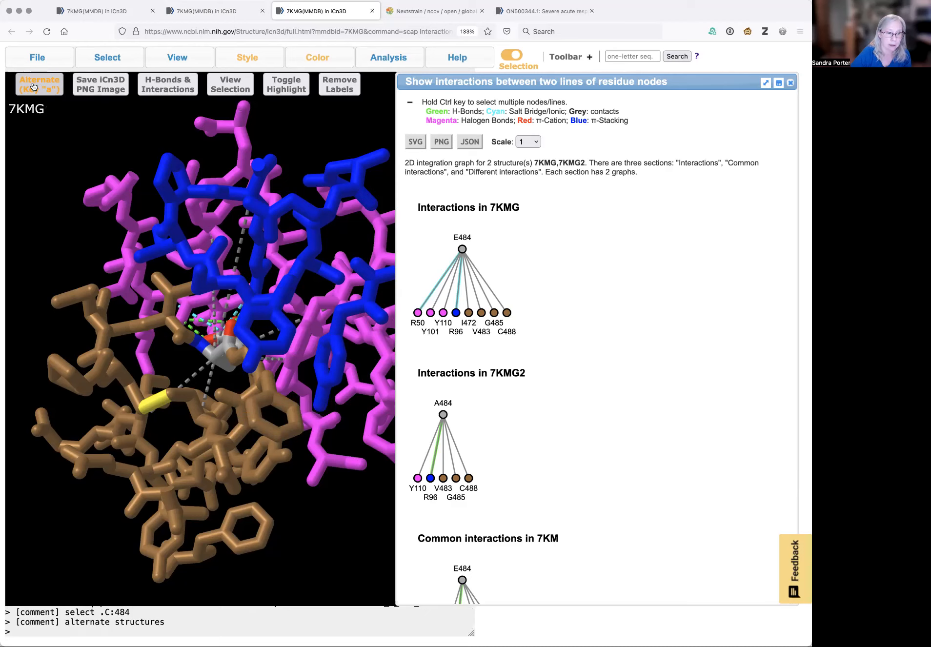
pyautogui.click(33, 87)
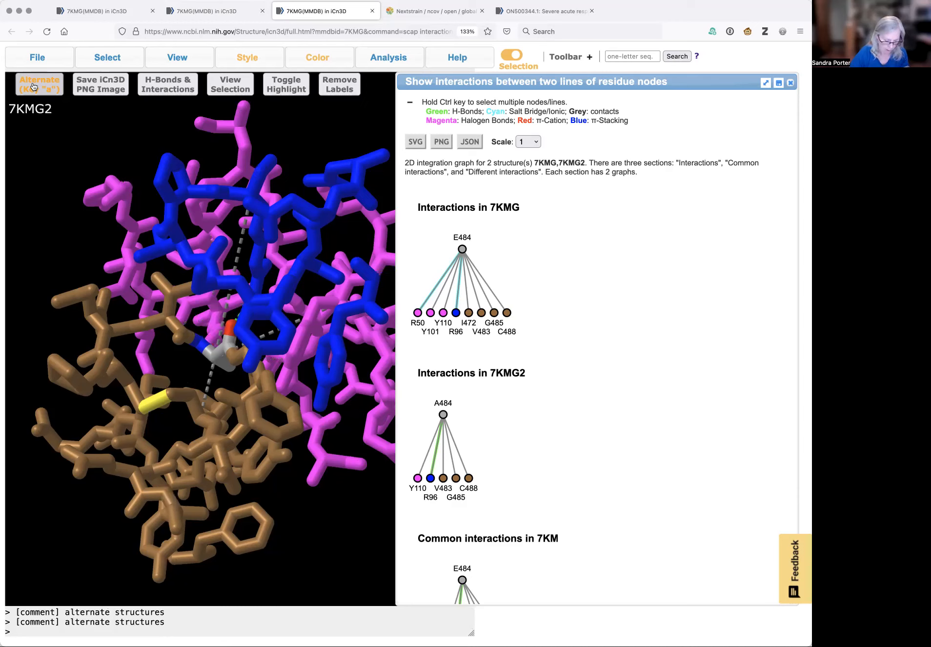
pyautogui.press('a')
pyautogui.press('a')
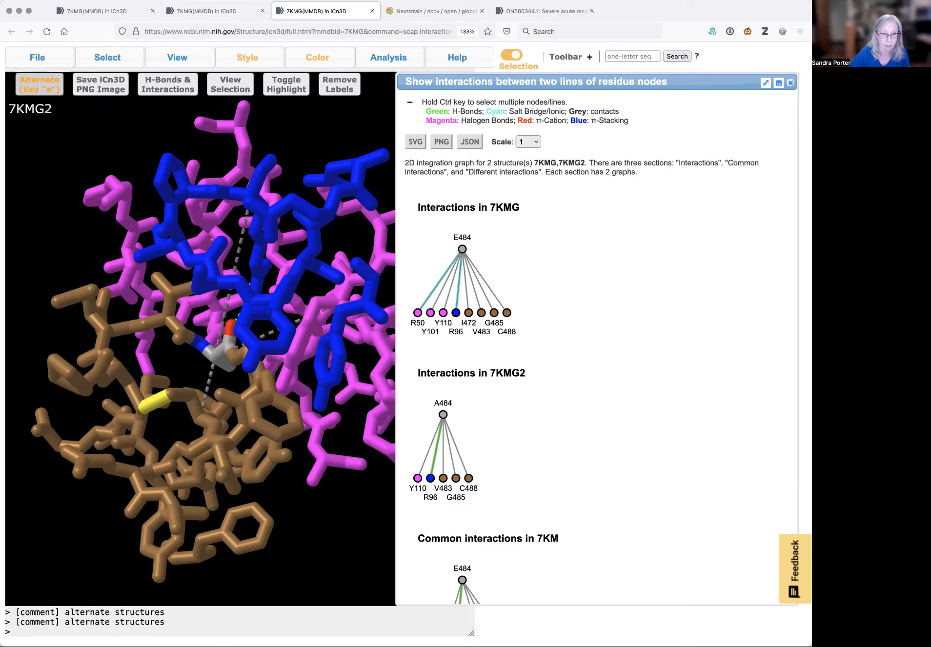
pyautogui.press('a')
pyautogui.press('a')
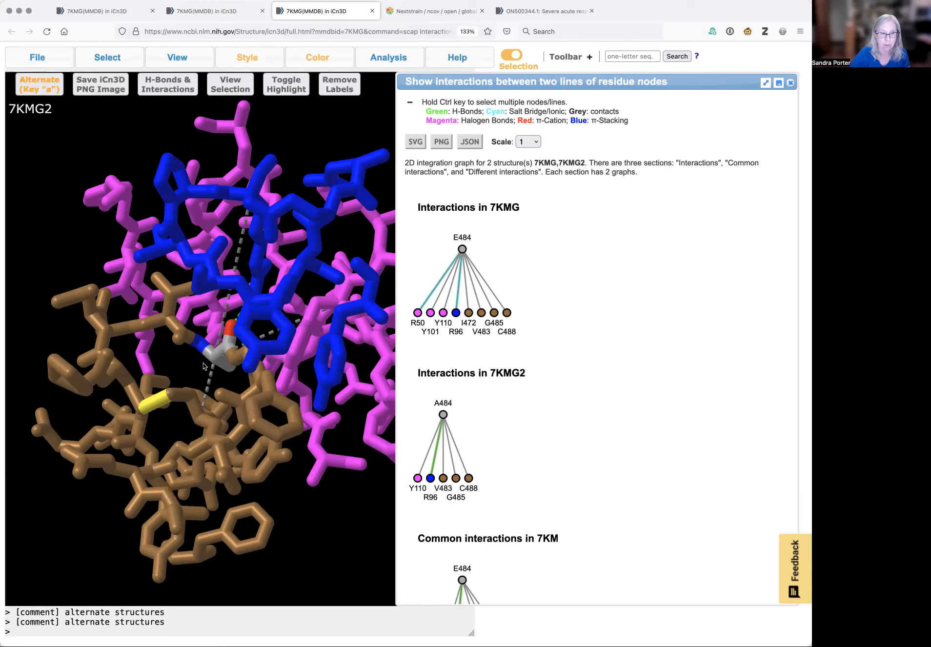
pyautogui.press('a')
# Rotate the wild-type structure to examine the contacts and hydrogen bonds around spike residue Glu484
pyautogui.moveTo(253, 417); pyautogui.dragTo(319, 329)
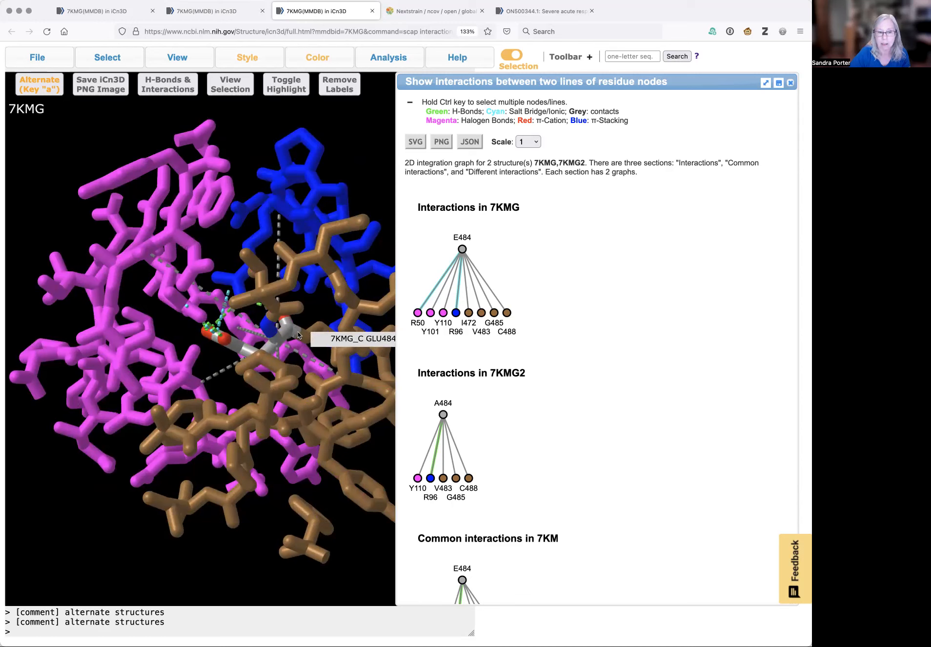
pyautogui.moveTo(259, 358)
pyautogui.mouseDown()
pyautogui.moveTo(256, 370)
pyautogui.moveTo(265, 361)
pyautogui.mouseUp()
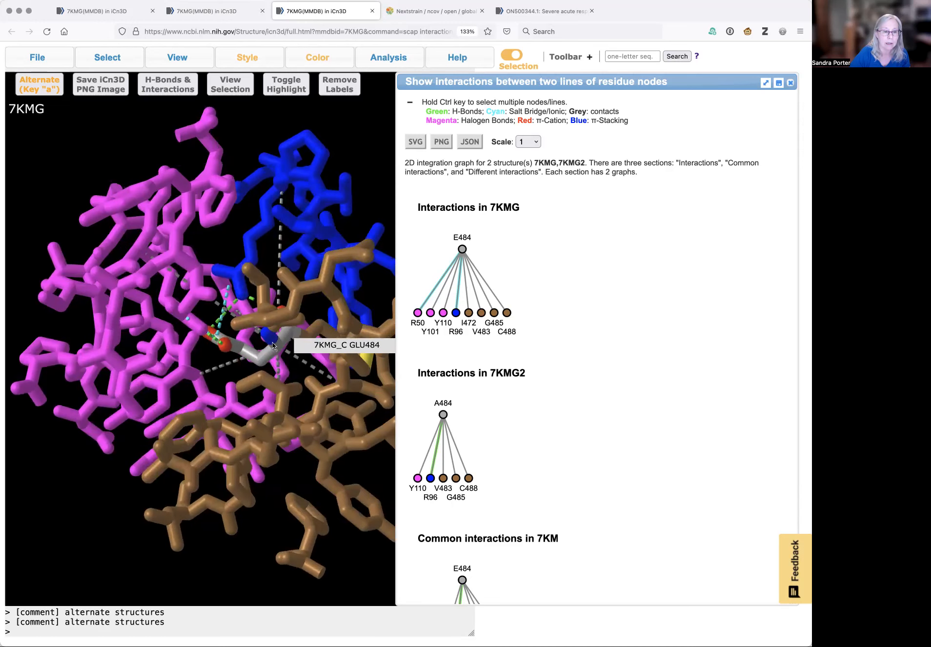
pyautogui.moveTo(240, 350); pyautogui.dragTo(232, 349)
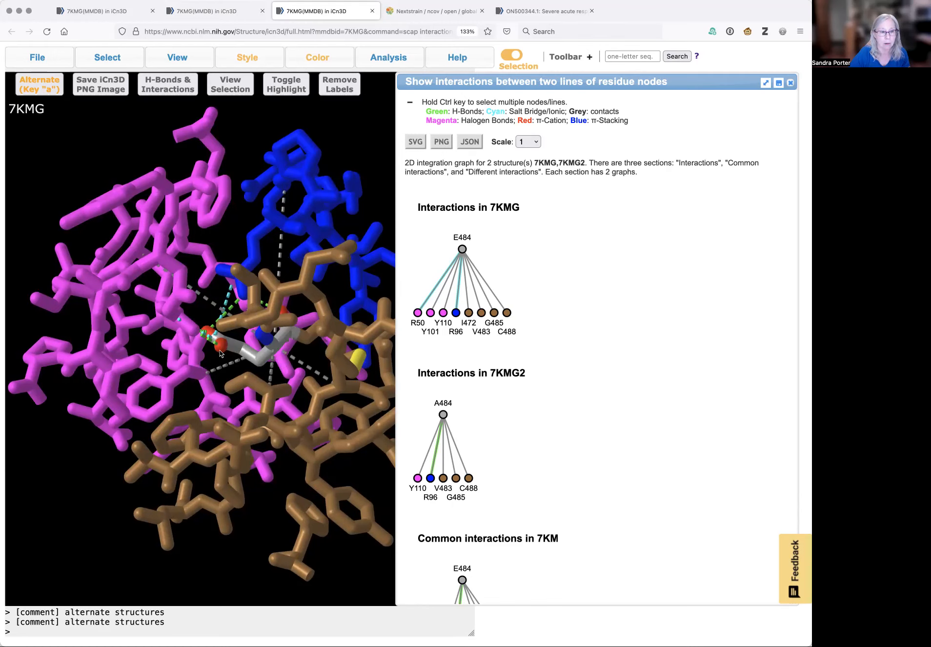
pyautogui.moveTo(233, 342)
pyautogui.mouseDown()
pyautogui.moveTo(240, 381)
pyautogui.moveTo(228, 339)
pyautogui.mouseUp()
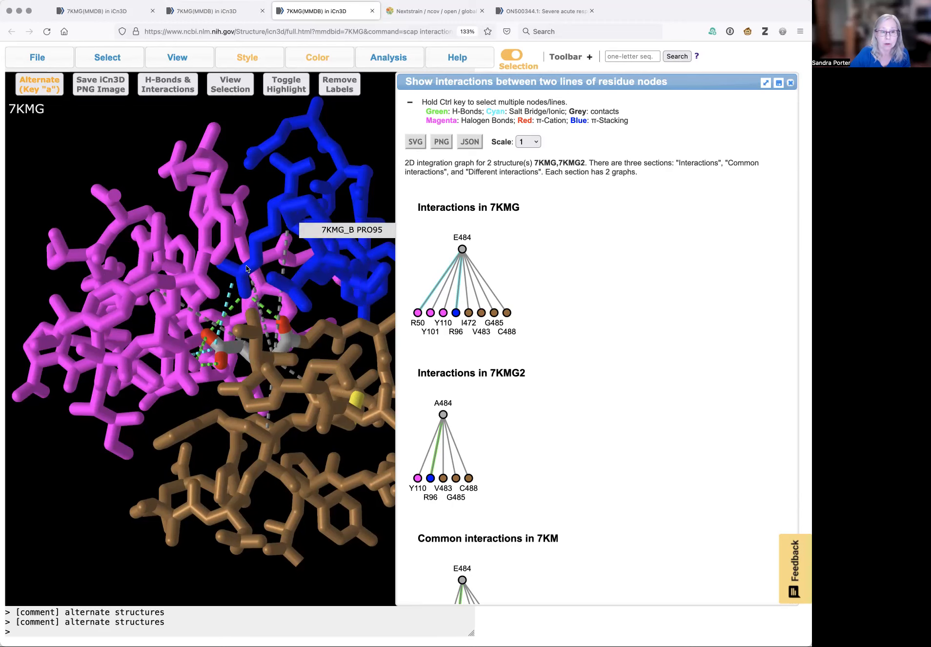
pyautogui.moveTo(241, 281); pyautogui.dragTo(239, 273)
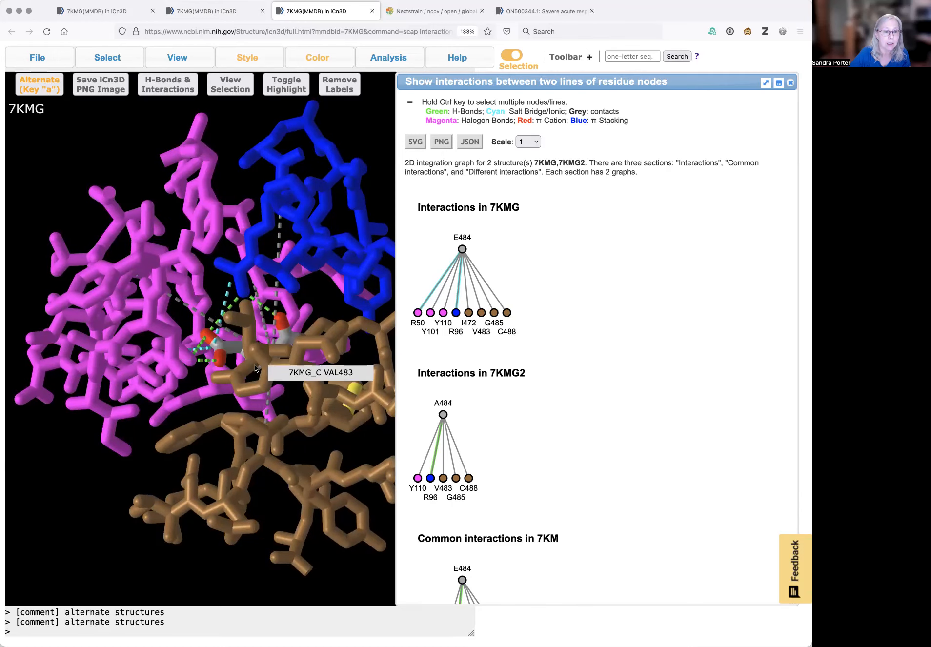
pyautogui.moveTo(255, 365); pyautogui.dragTo(253, 377)
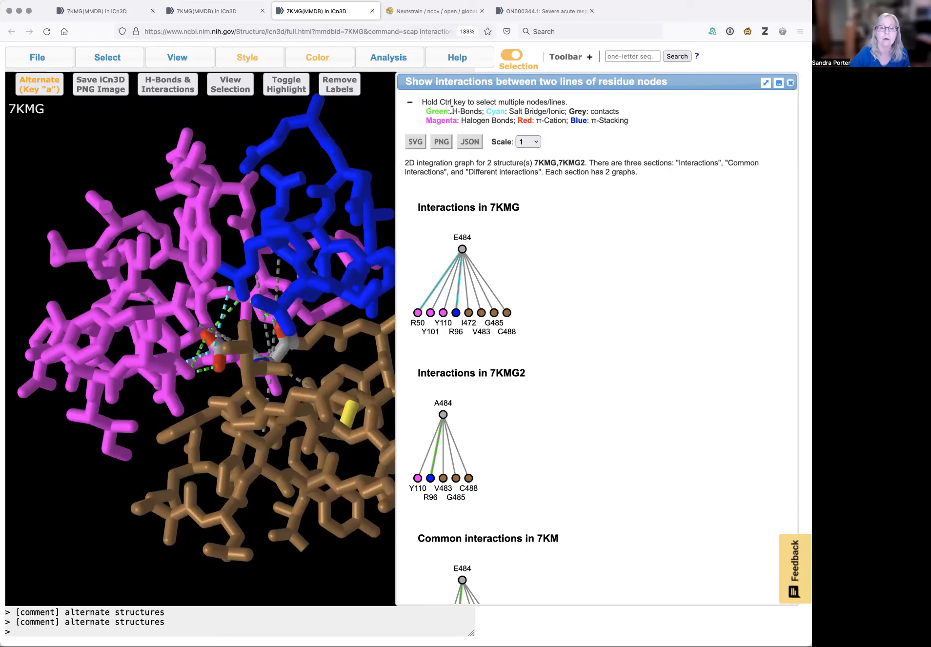
pyautogui.doubleClick(437, 111)
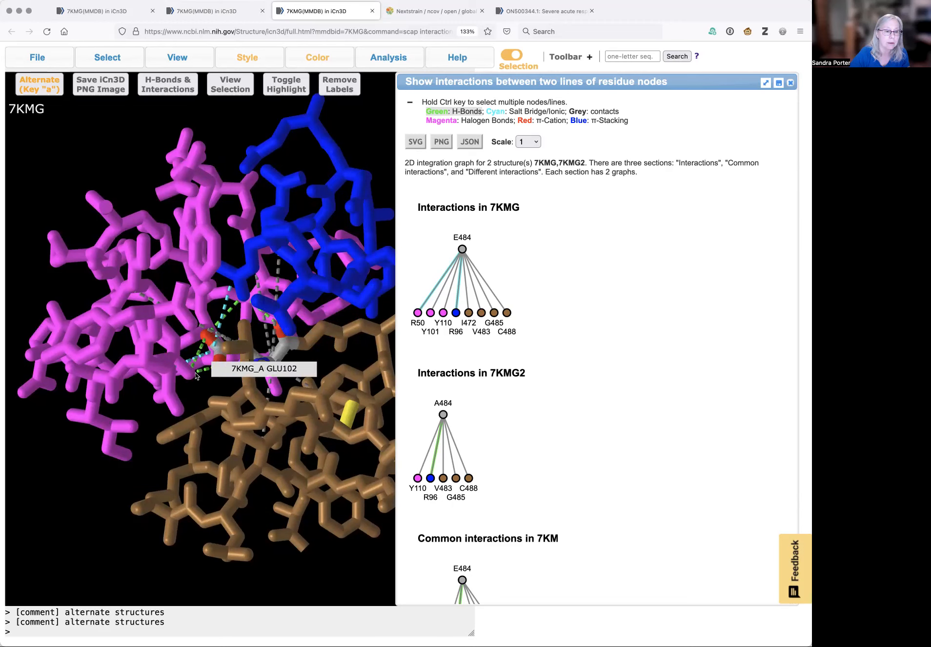
pyautogui.moveTo(232, 385); pyautogui.dragTo(232, 390)
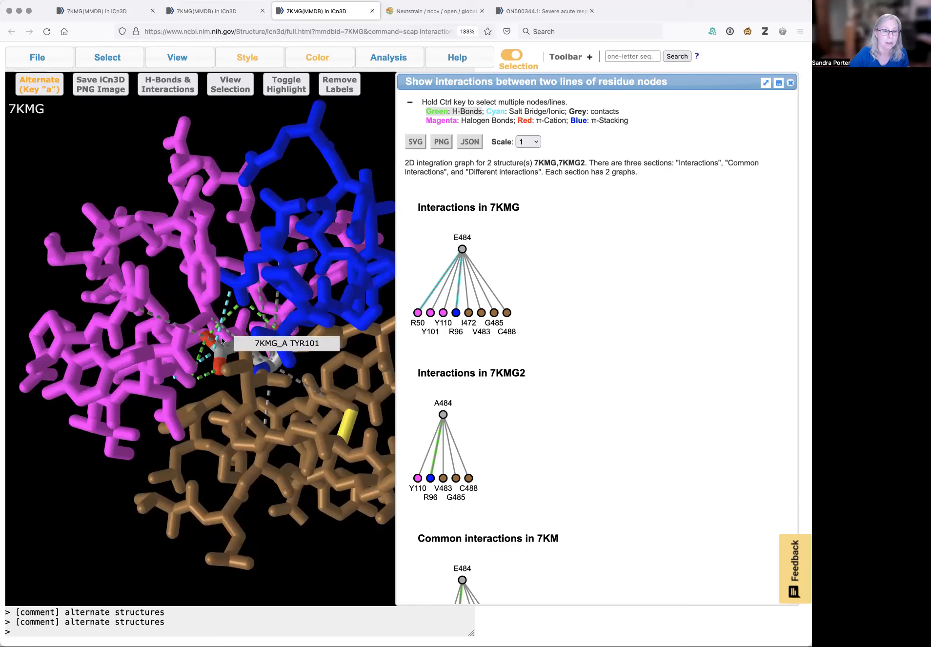
pyautogui.moveTo(246, 306); pyautogui.dragTo(244, 285)
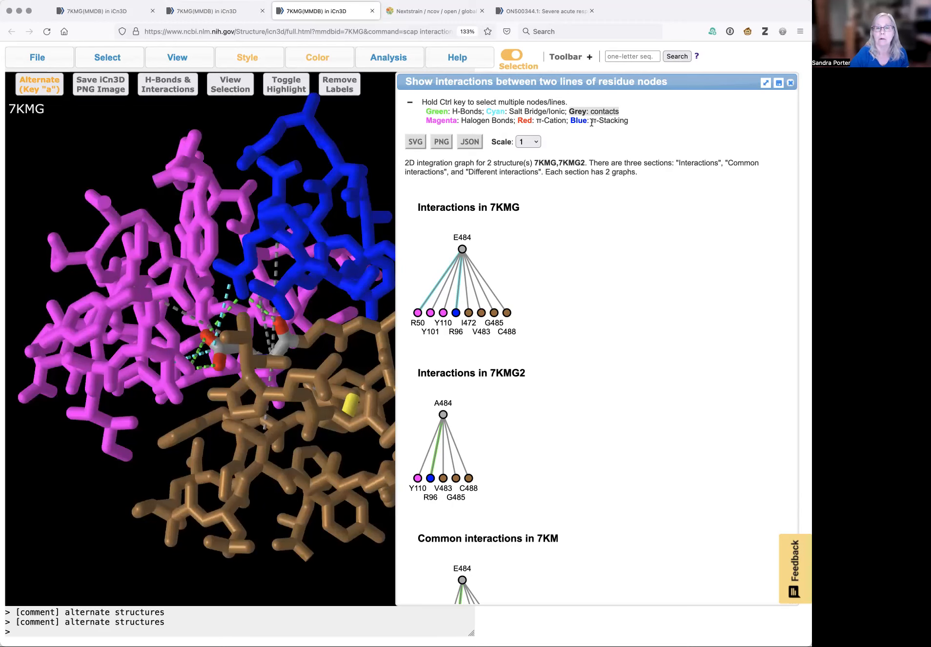
pyautogui.moveTo(300, 316); pyautogui.dragTo(293, 283)
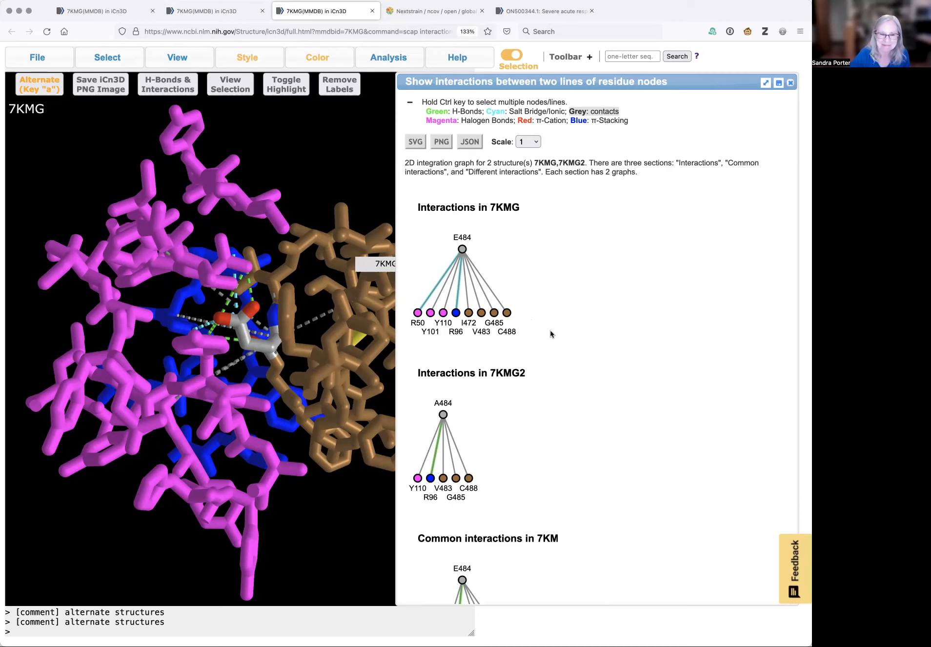
pyautogui.scroll(-1, 565, 357)
pyautogui.scroll(1, 565, 356)
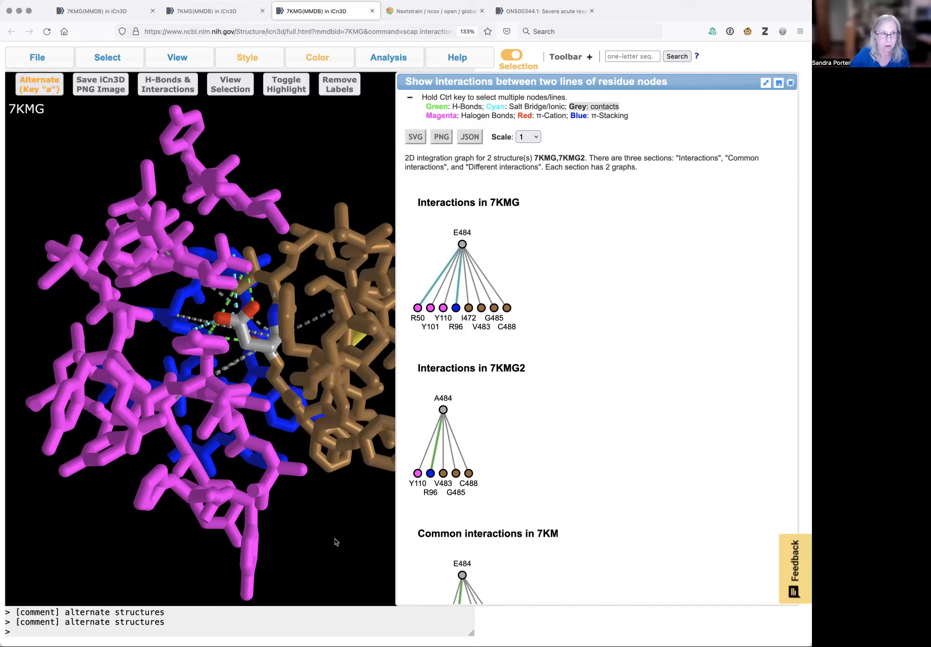
# Switch to the mutant structure, rotate it, and alternate again to compare residue 484's contacts
pyautogui.press('a')
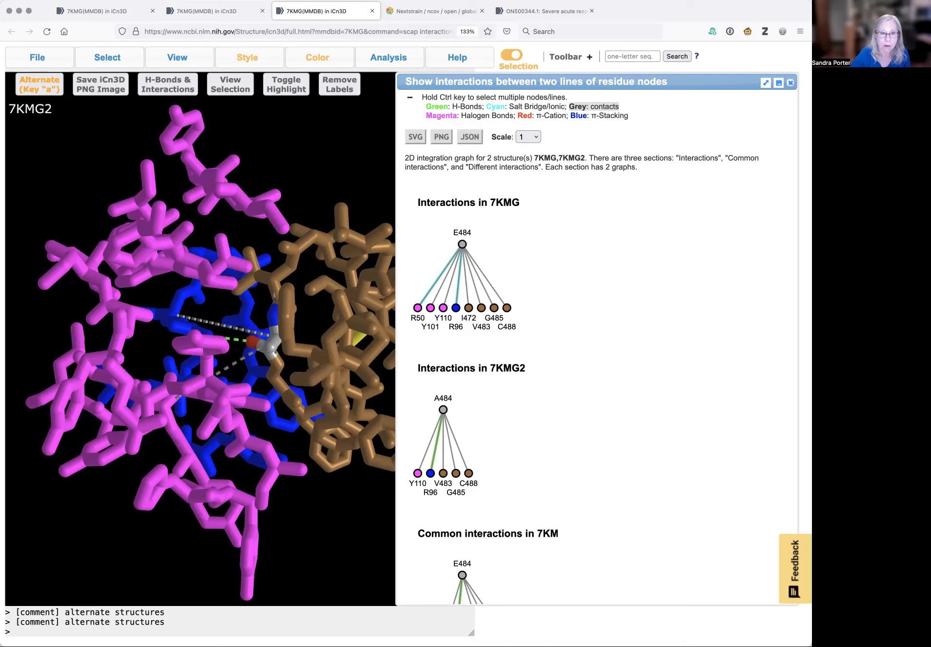
pyautogui.moveTo(289, 387); pyautogui.dragTo(240, 385)
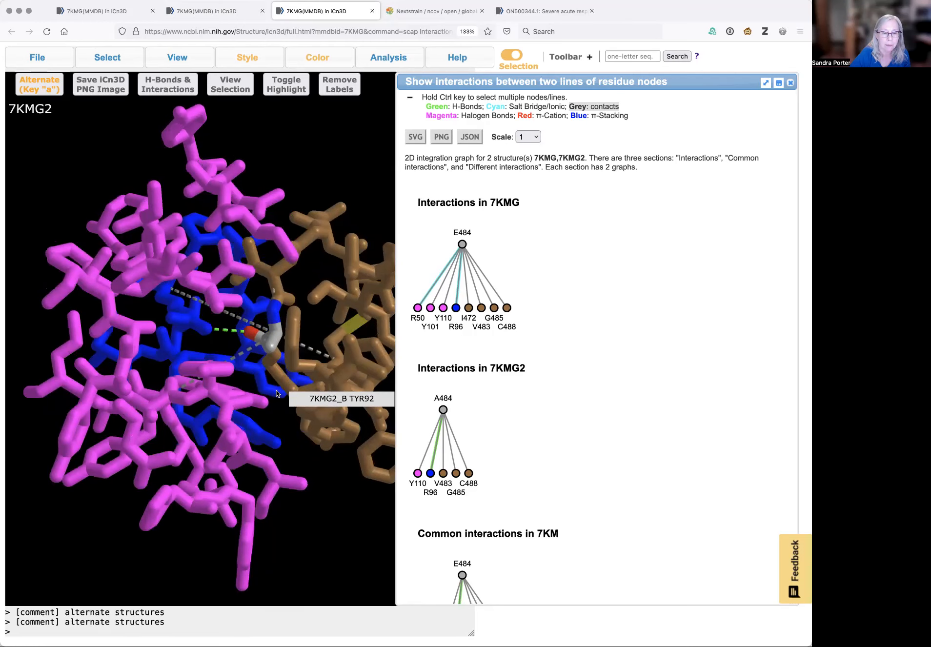
pyautogui.moveTo(249, 335)
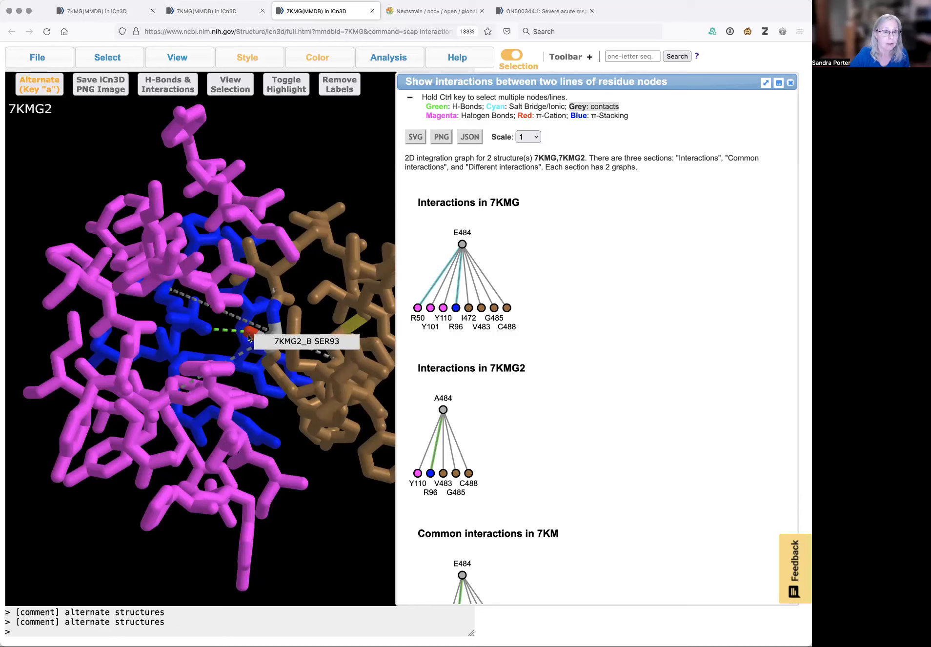
pyautogui.moveTo(264, 385)
pyautogui.mouseDown()
pyautogui.moveTo(267, 368)
pyautogui.moveTo(262, 380)
pyautogui.mouseUp()
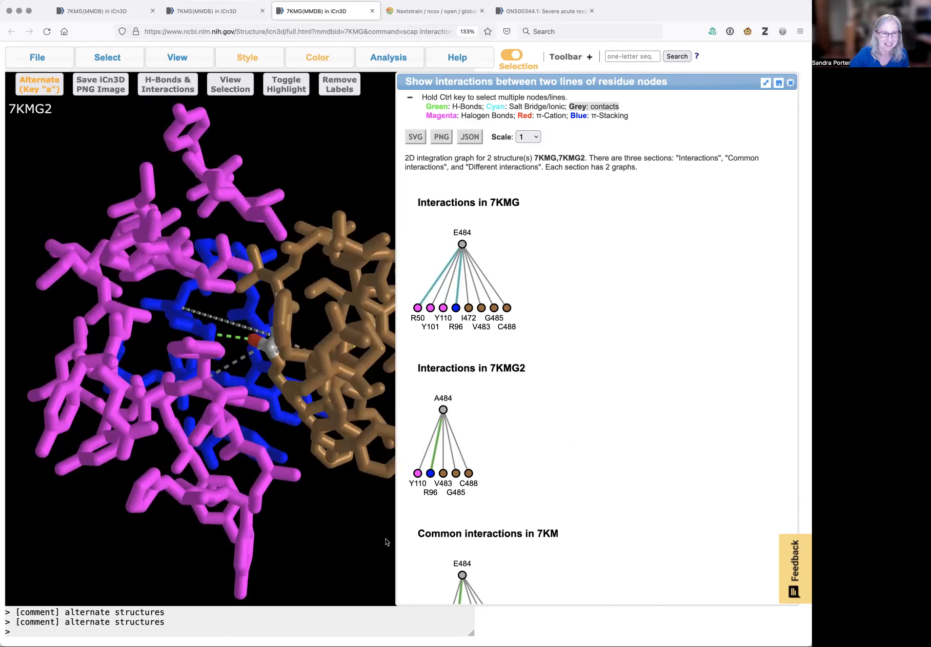
pyautogui.press('a')
pyautogui.press('a')
pyautogui.press('a')
pyautogui.press('a')
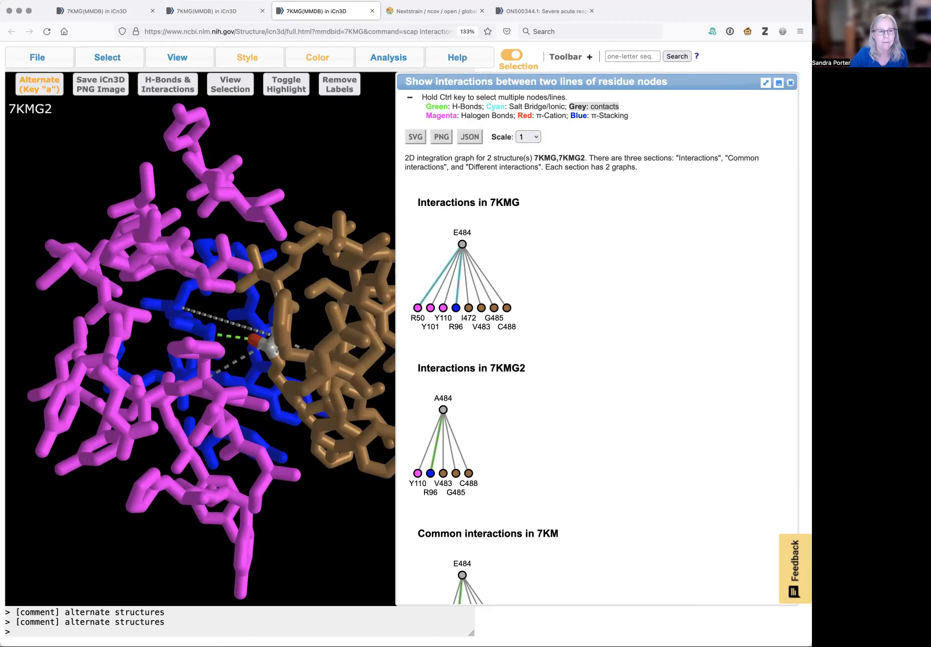
# Scroll through the common and different interaction graphs for the wild-type and mutant residue 484
pyautogui.scroll(-5, 605, 508)
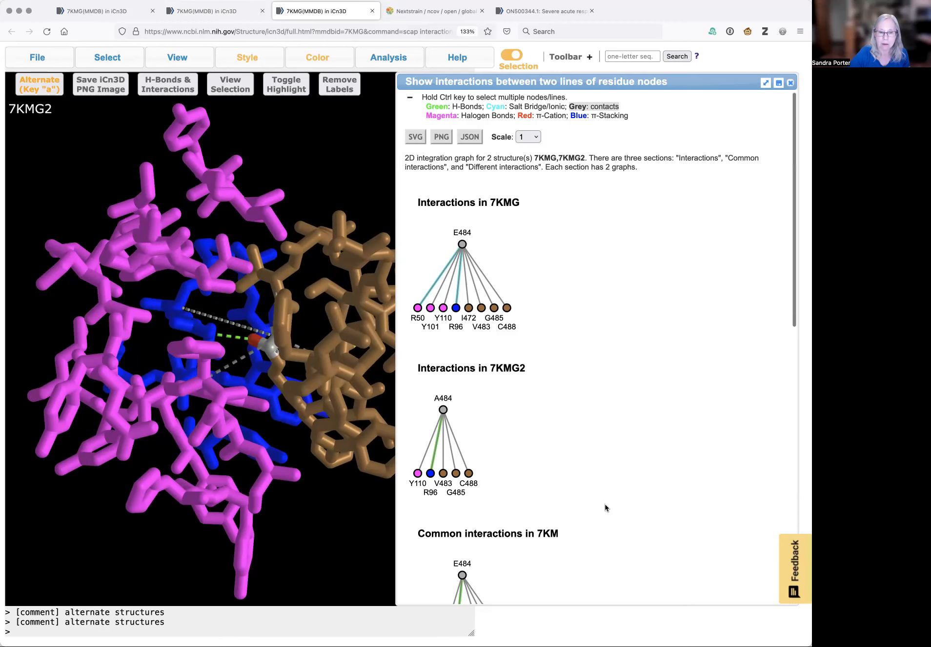
pyautogui.scroll(-4, 605, 508)
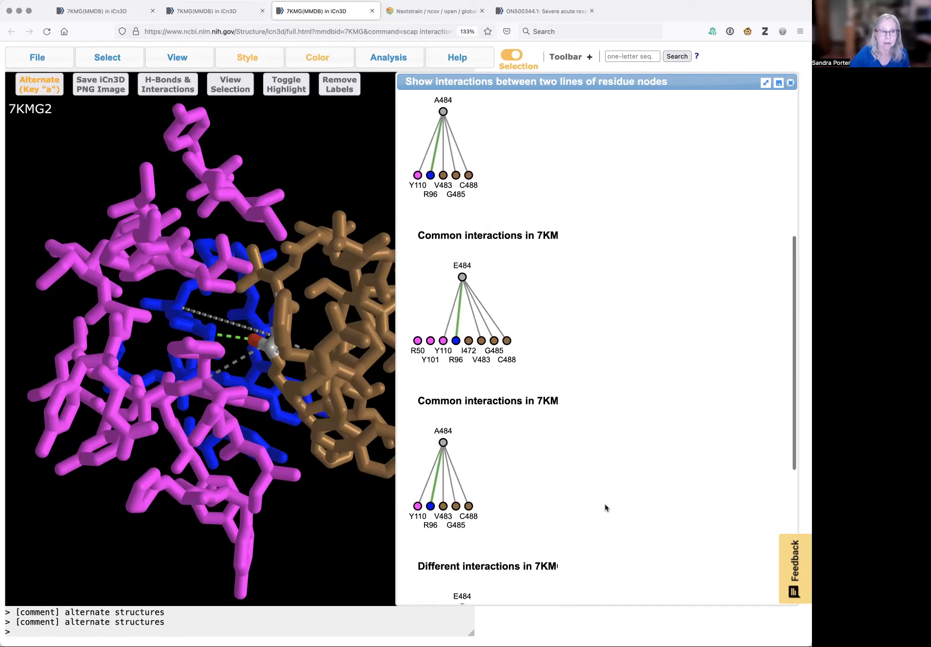
pyautogui.scroll(1, 605, 508)
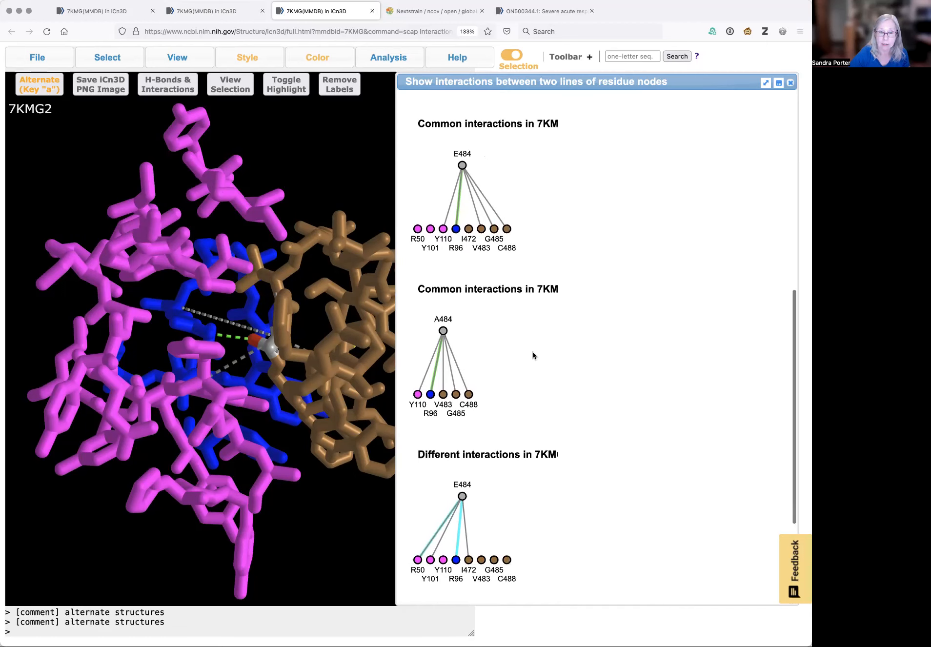
pyautogui.scroll(-3, 627, 466)
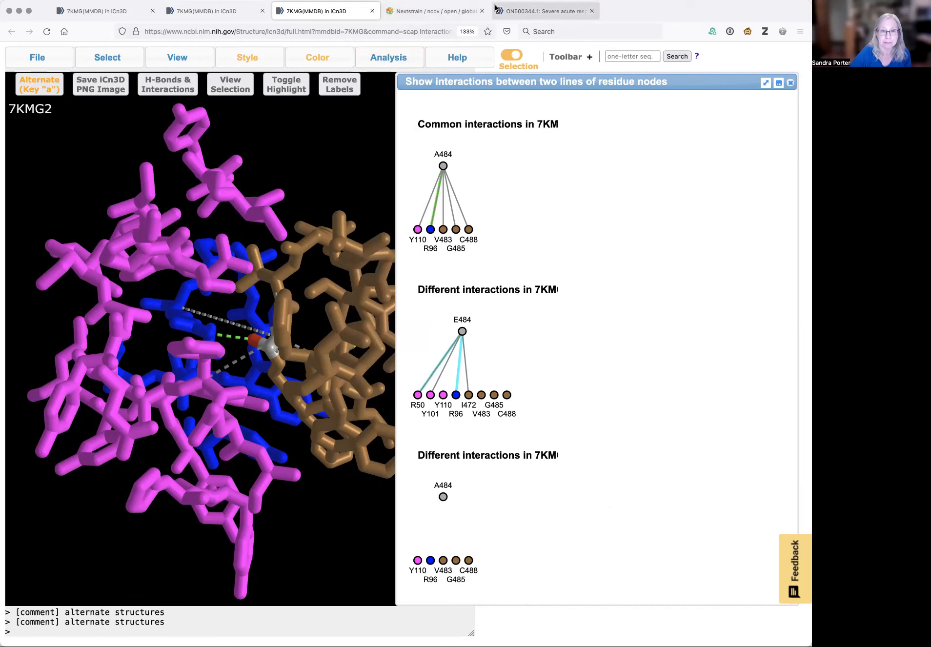
# Return to the original structure tab and scroll along the spike chain alignment toward the binding-site residues
pyautogui.click(230, 12)
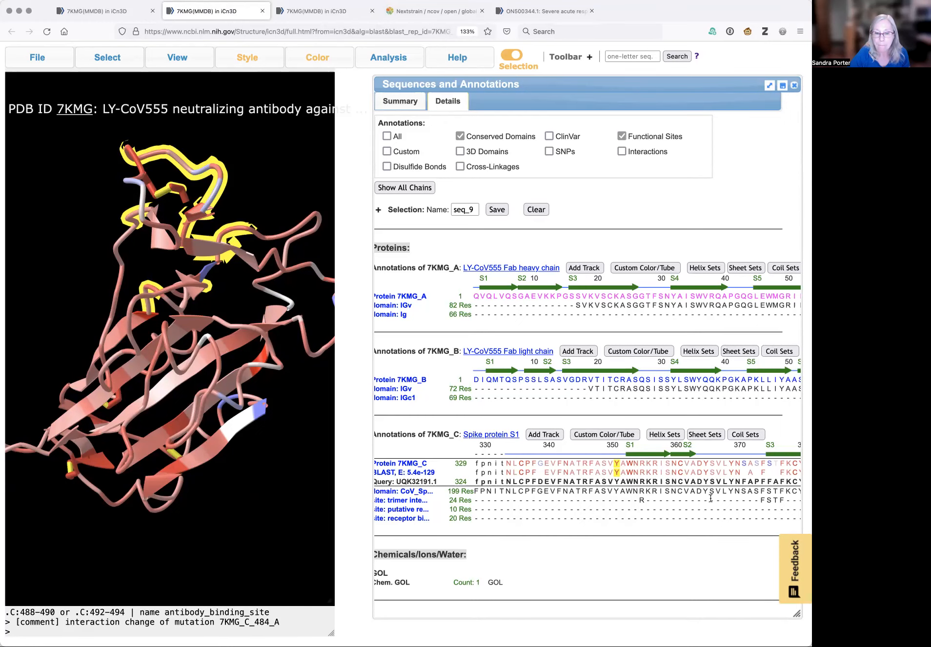
pyautogui.hscroll(7, 712, 500)
pyautogui.hscroll(10, 711, 501)
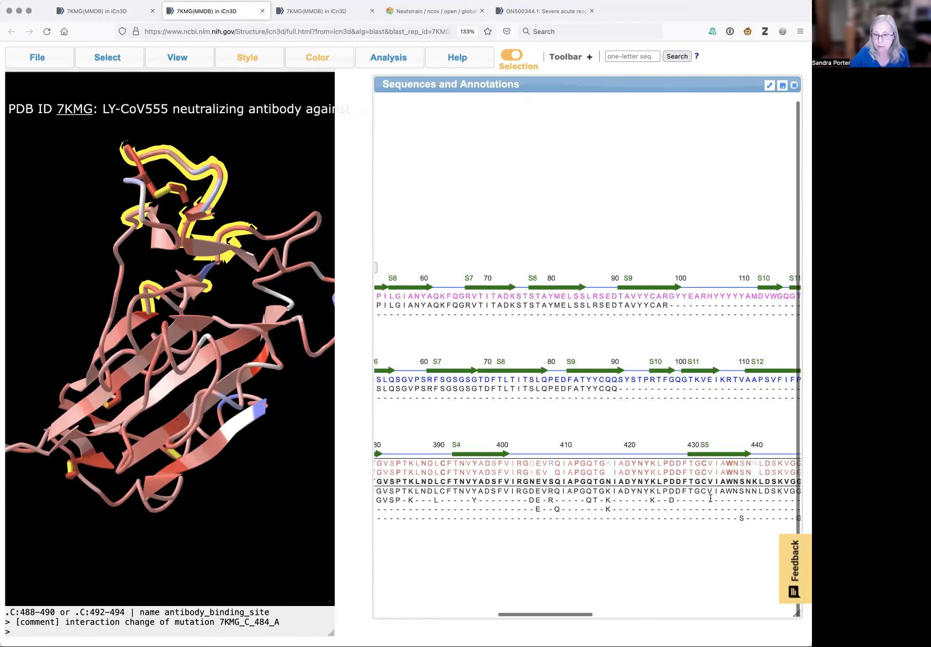
pyautogui.hscroll(10, 712, 501)
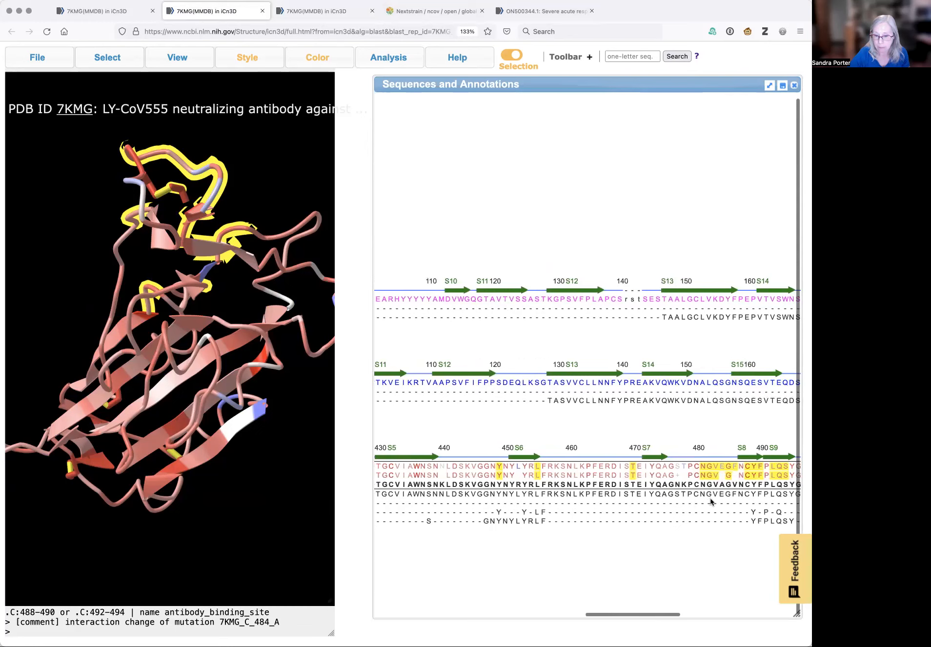